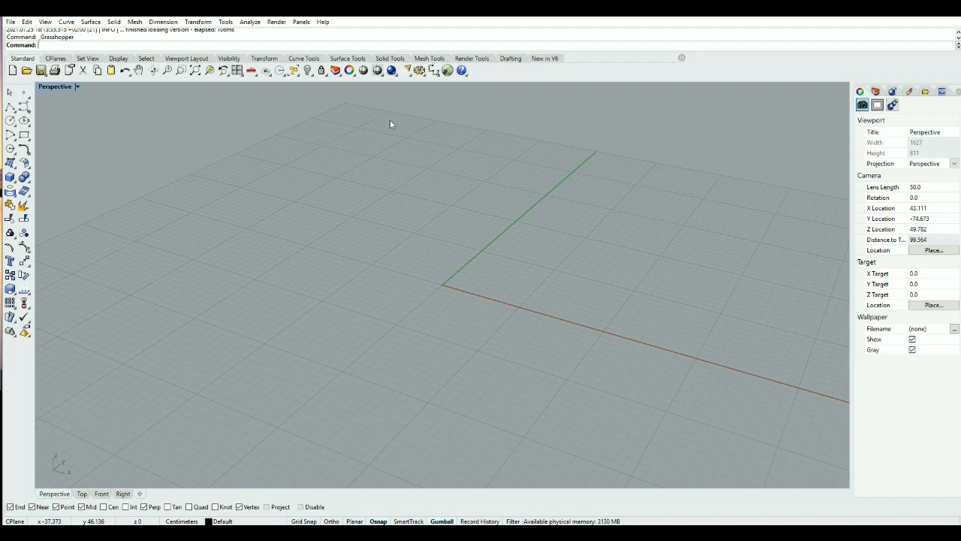
- Open the Grasshopper editor alongside the Rhino viewport
click(447, 70)
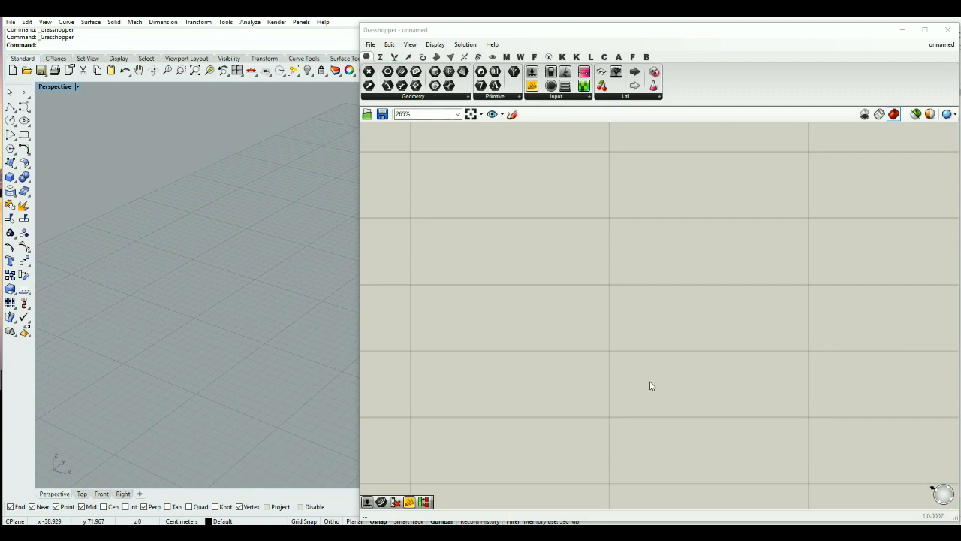
scroll(540, 293, down, 3)
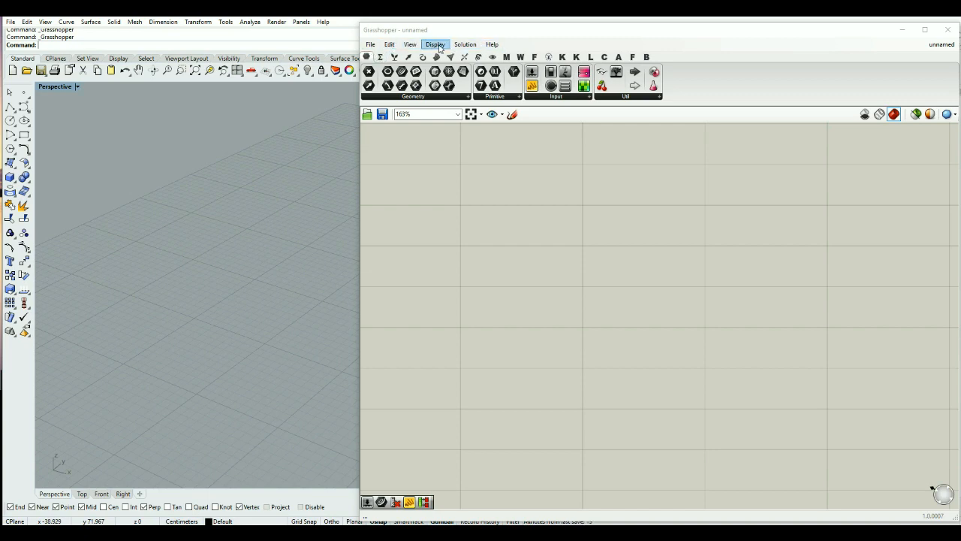
- Look through Grasshopper's file and display options, its component categories, and the full list of Geometry parameters
click(371, 45)
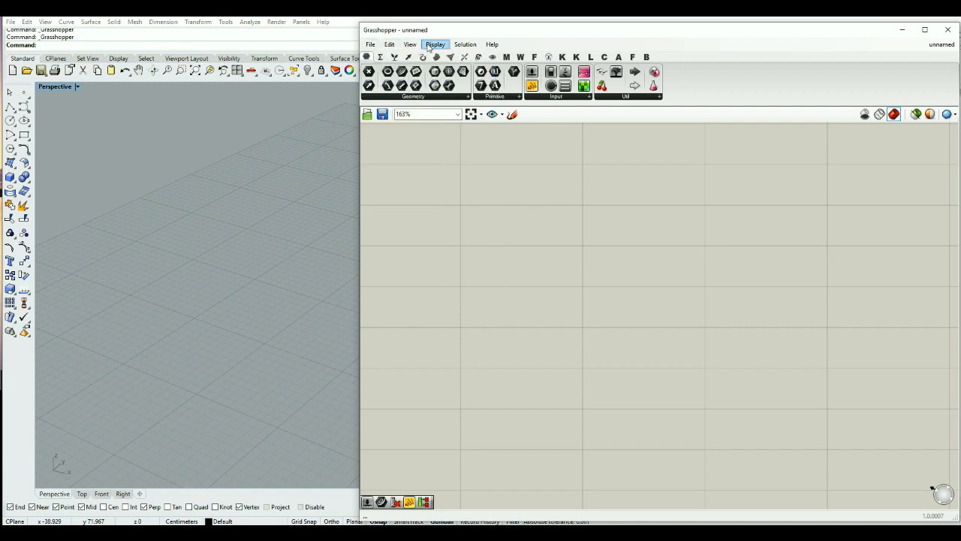
click(431, 46)
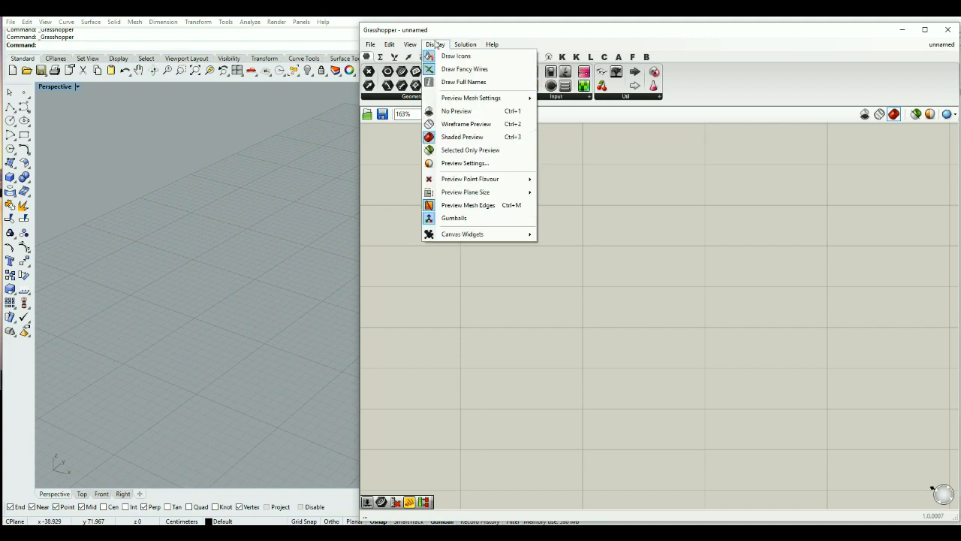
click(367, 60)
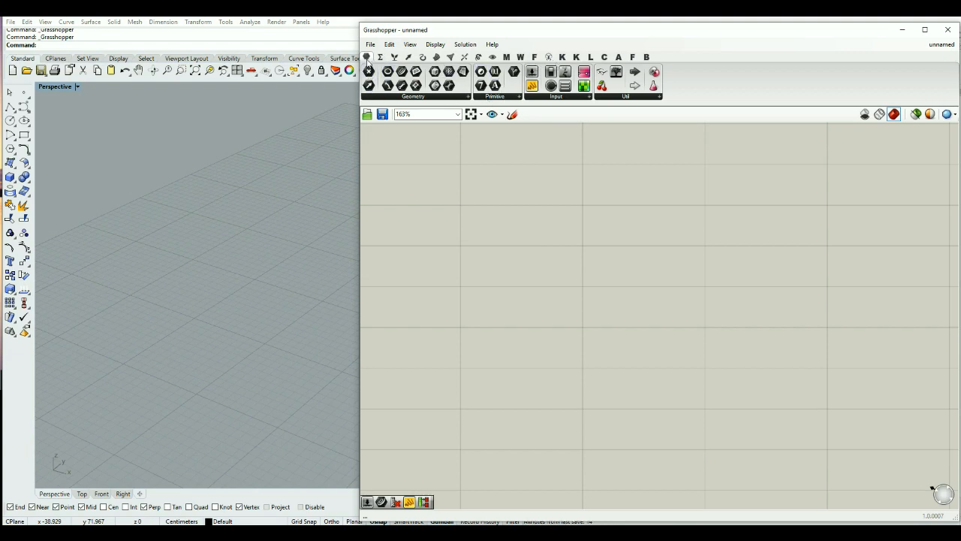
mouse_move(368, 59)
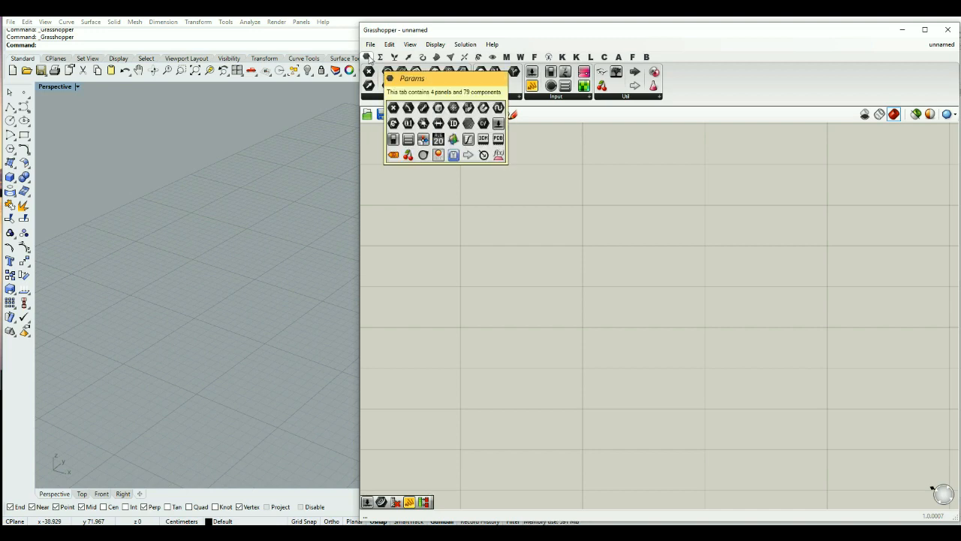
click(379, 58)
mouse_move(395, 59)
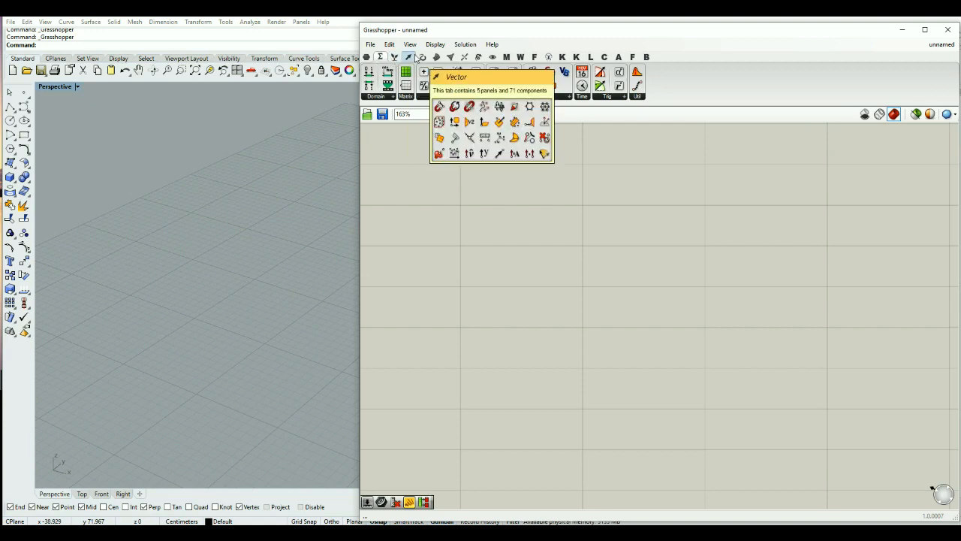
click(465, 58)
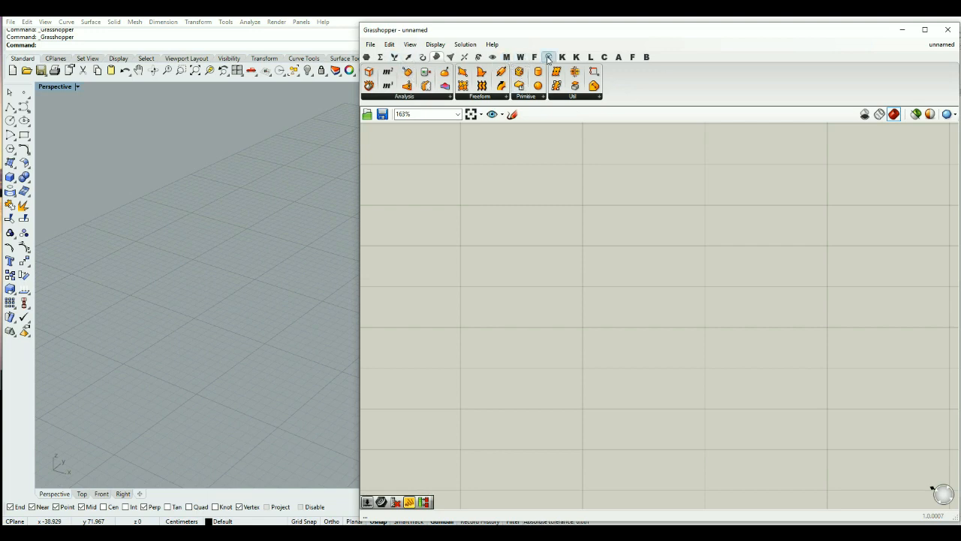
mouse_move(548, 60)
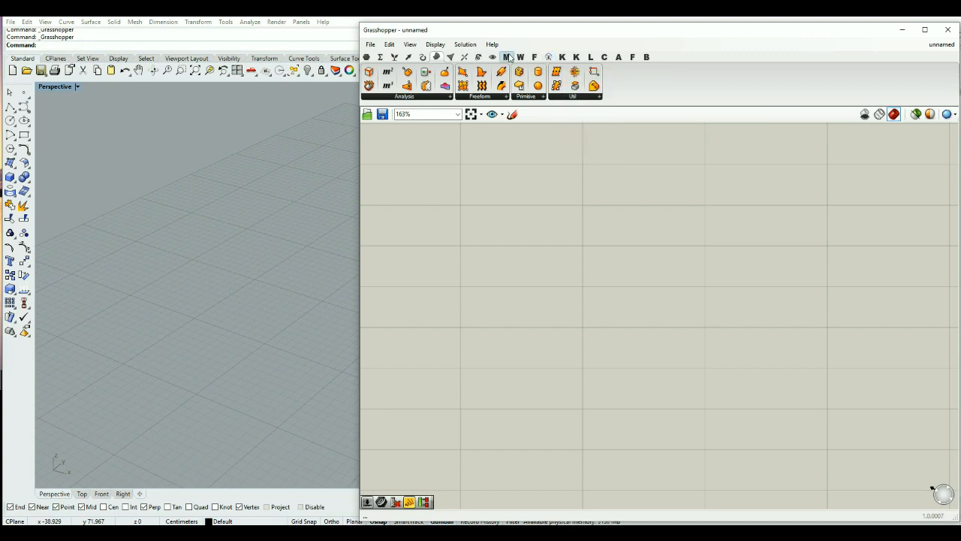
click(367, 57)
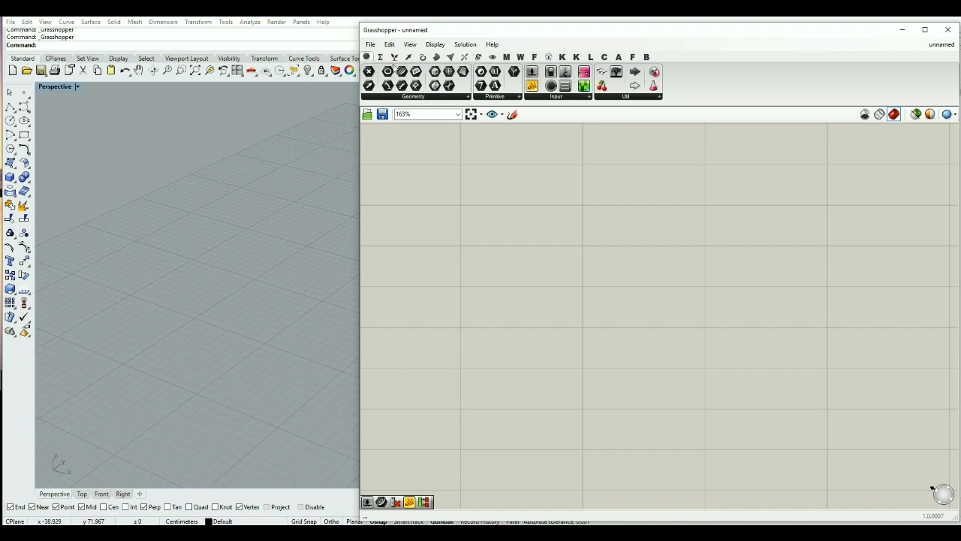
click(450, 97)
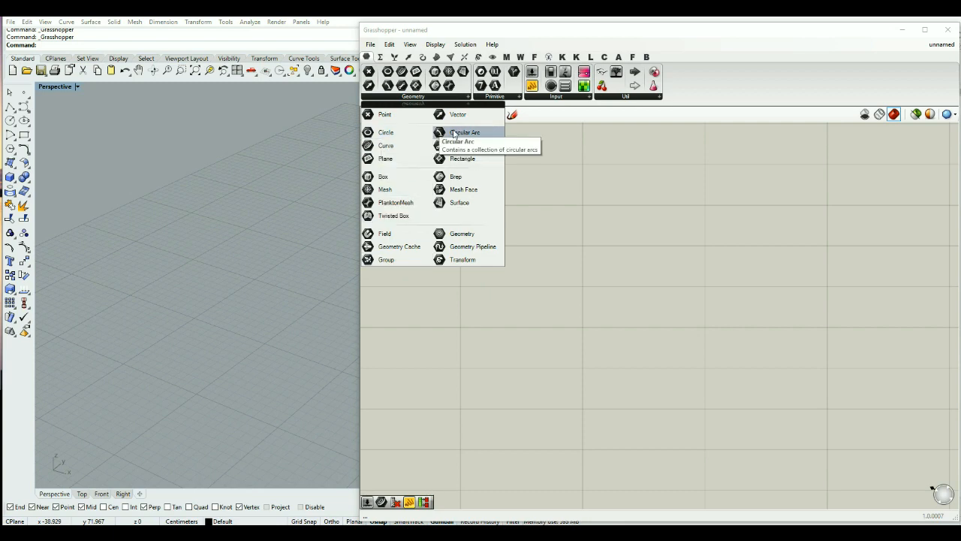
click(590, 193)
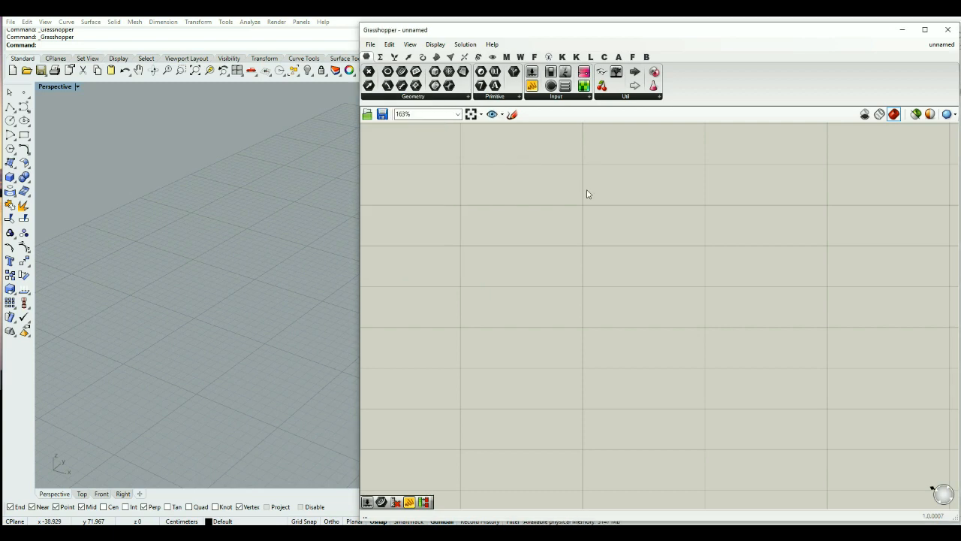
- Place a Point parameter on the empty canvas and move it slightly up from where it was dropped
click(368, 72)
click(570, 243)
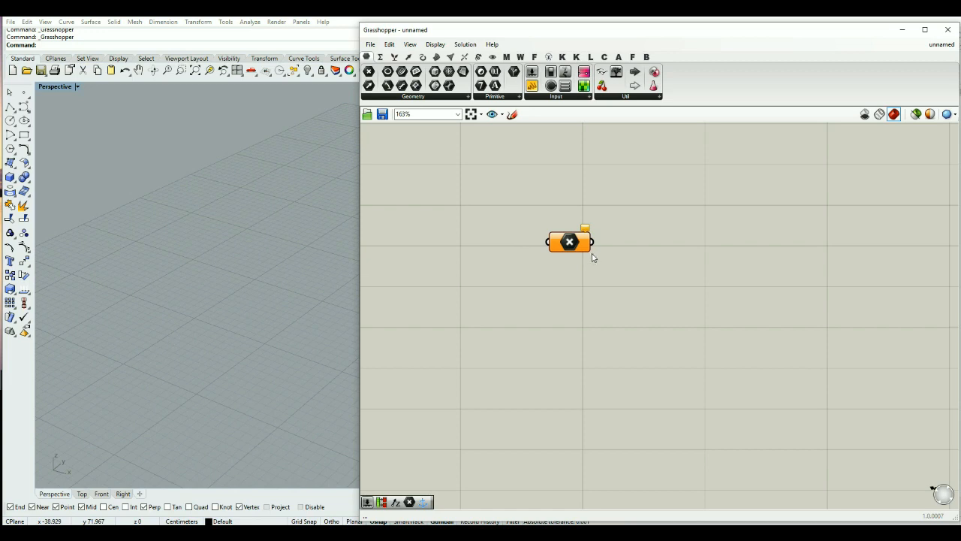
mouse_move(578, 248)
drag(569, 242, 599, 220)
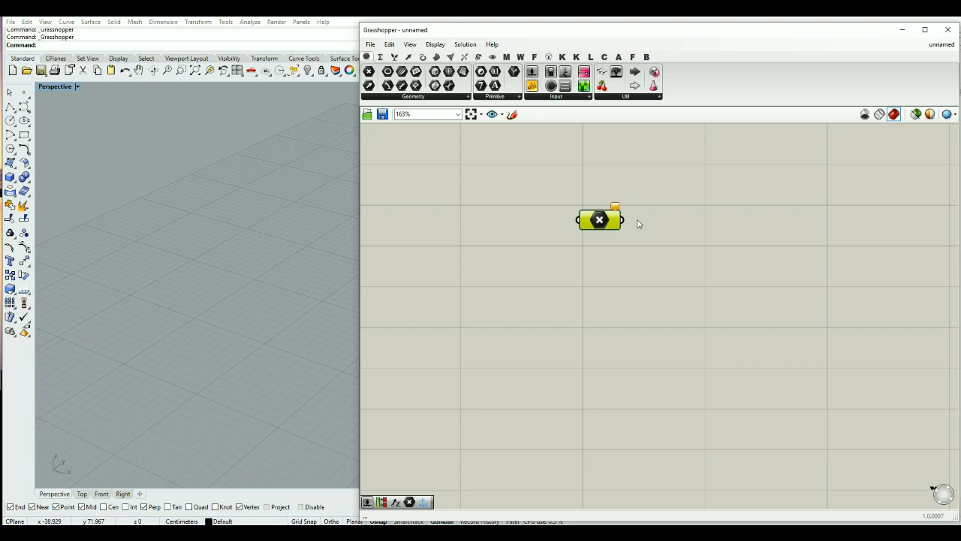
drag(599, 224, 608, 213)
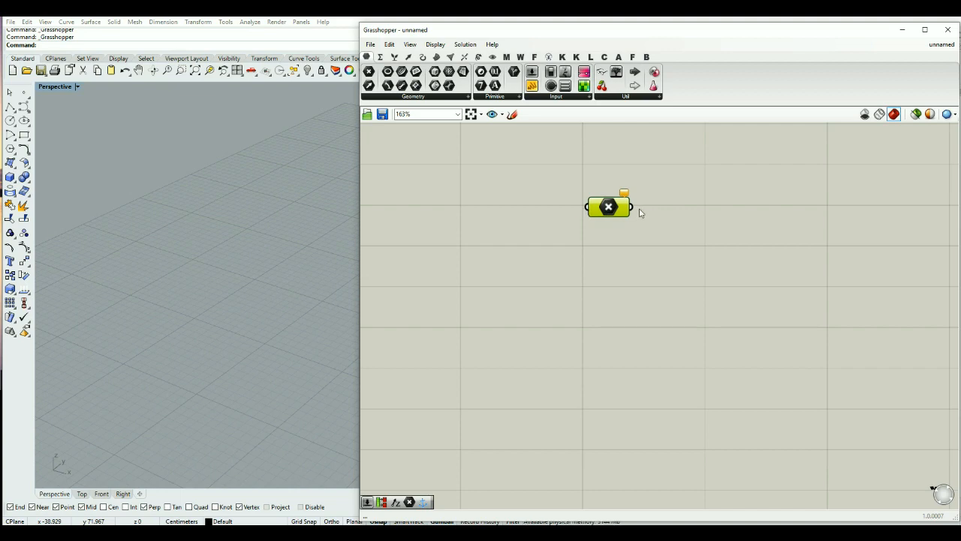
- Find the Colour Swatch component with the search "swa" and place it below the Point parameter
double_click(608, 256)
text(s)
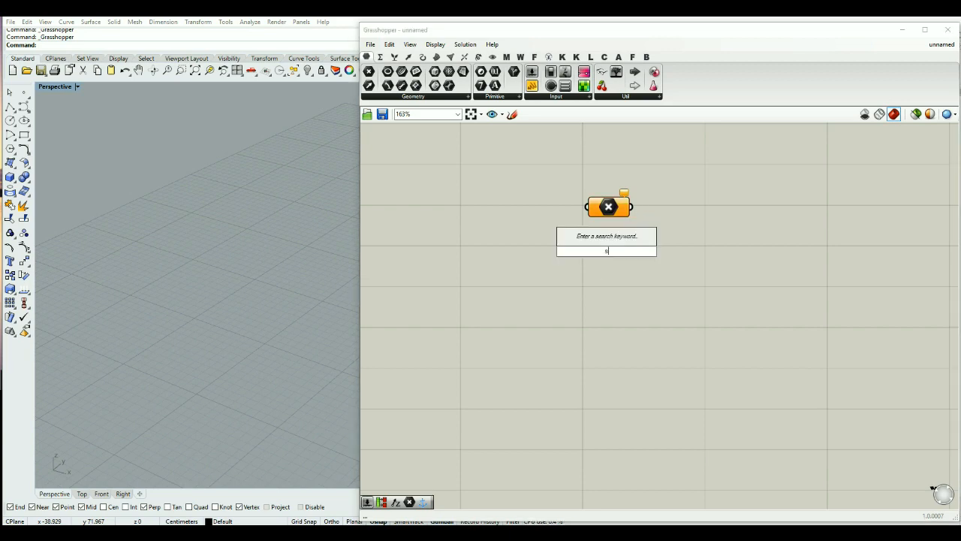
text(wa)
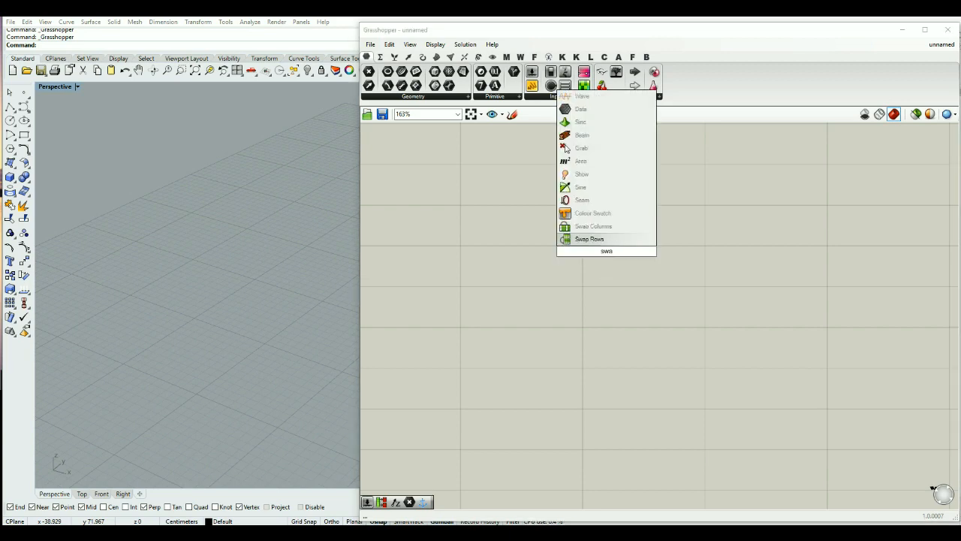
click(589, 214)
drag(593, 256, 564, 271)
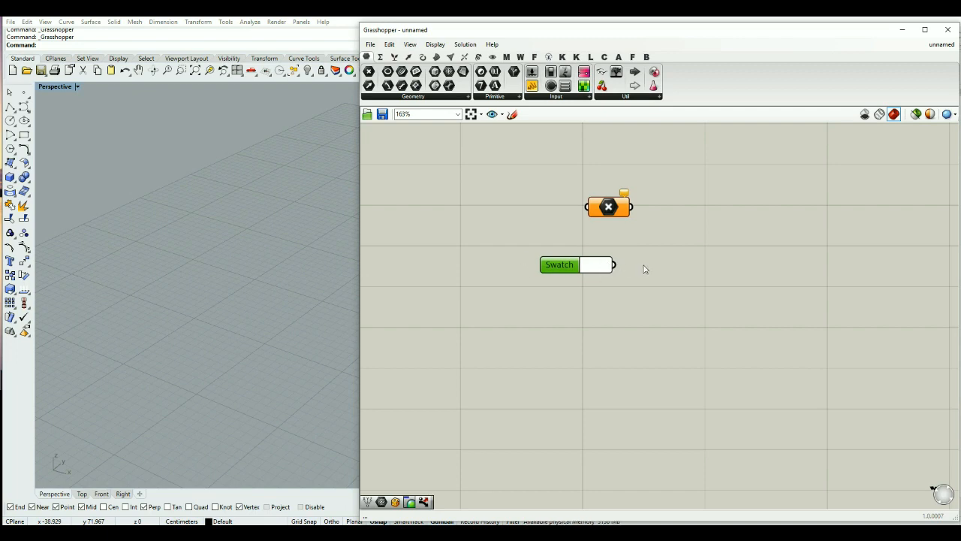
click(644, 298)
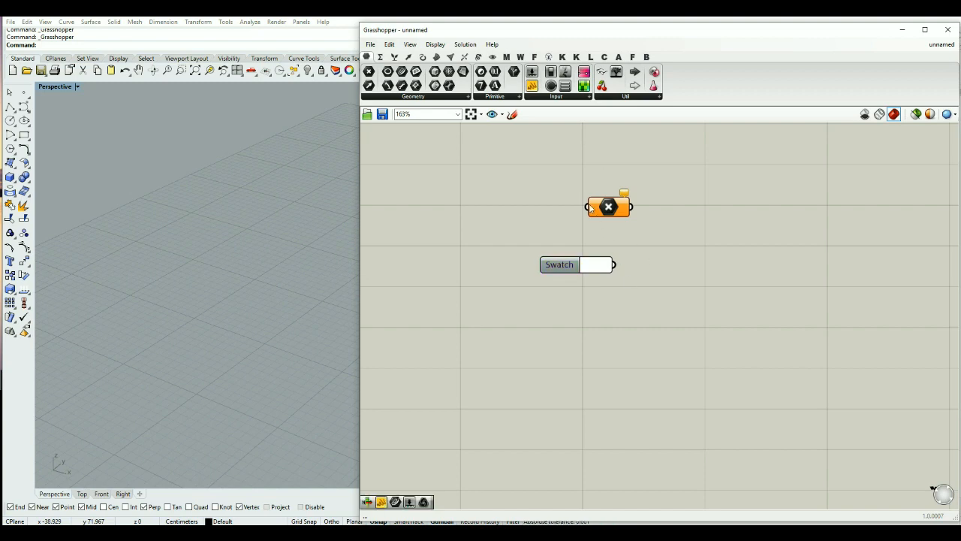
- Find the Custom Preview component with the search "custo" and position it beside the Colour Swatch
double_click(620, 340)
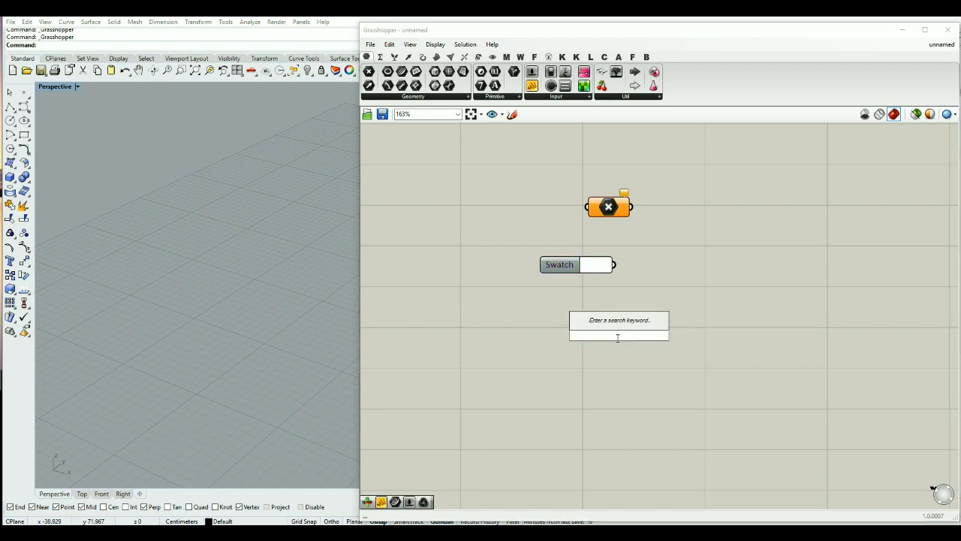
text(custo)
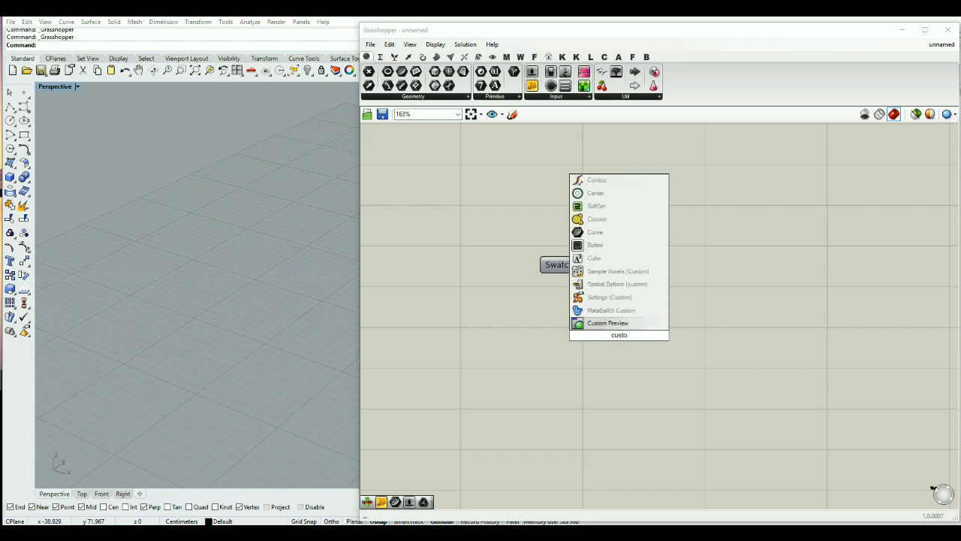
key(Return)
drag(611, 343, 669, 313)
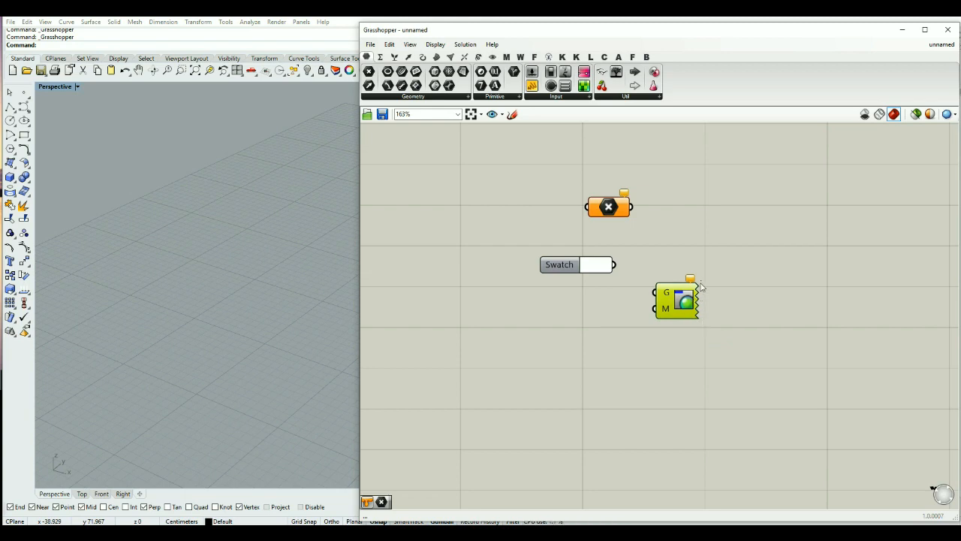
drag(698, 304, 672, 272)
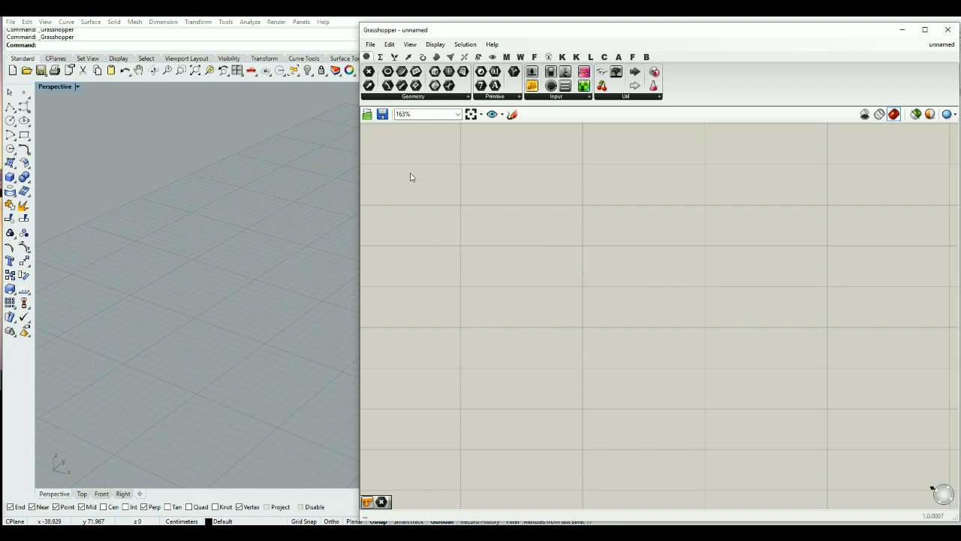
- Place a Point parameter on the cleared canvas, duplicate it directly below, and nudge the original upward
drag(368, 71, 575, 247)
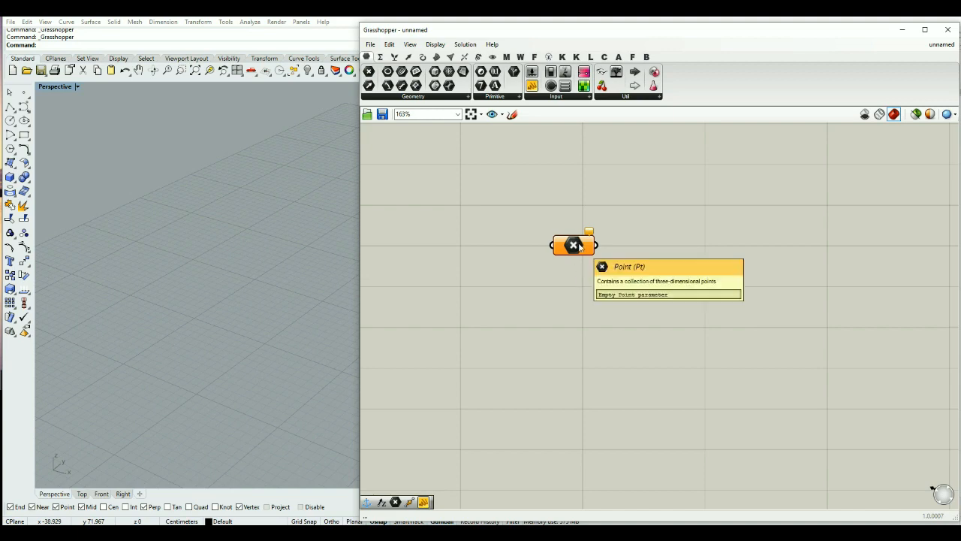
click(580, 247)
alt+drag(580, 247, 573, 328)
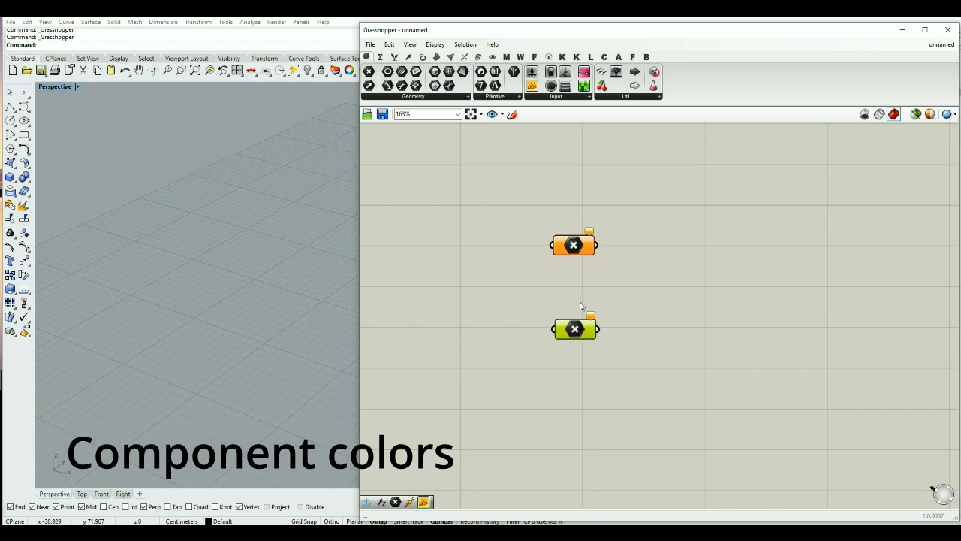
click(580, 297)
drag(575, 246, 577, 238)
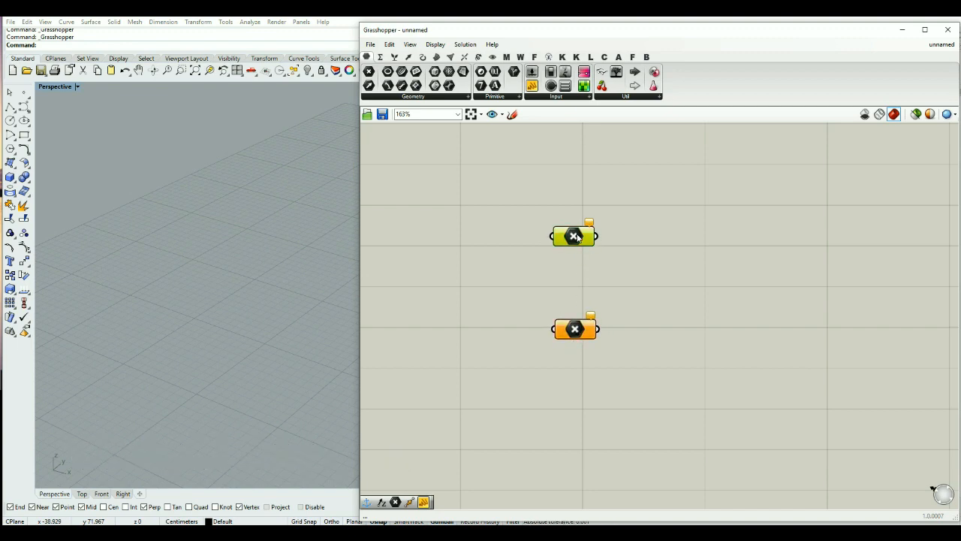
click(621, 263)
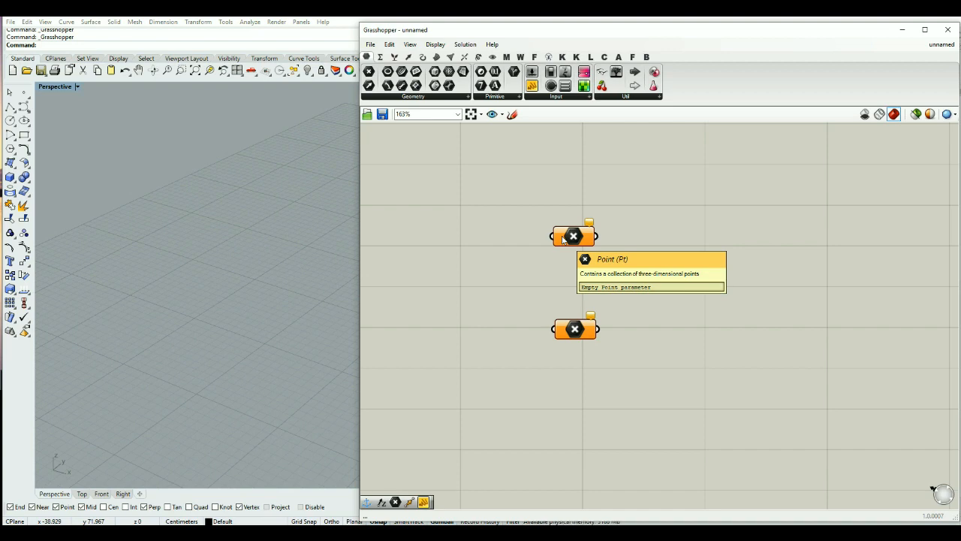
- Create a single point object on the grid in Rhino's Perspective viewport
click(24, 92)
click(178, 278)
drag(215, 243, 146, 321)
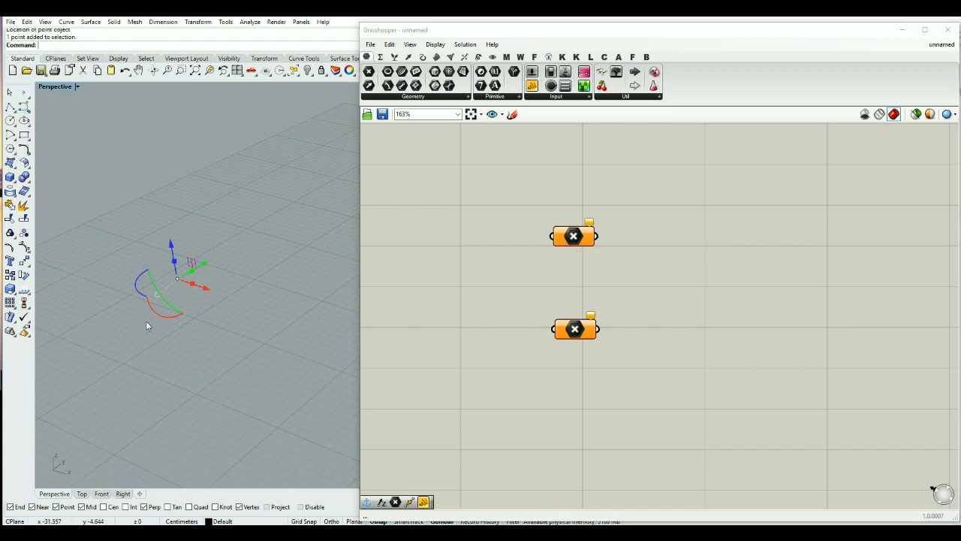
- Reference the Rhino point in the lower Point parameter with Set one Point, then check the parameter's selected and unselected states
right_click(567, 332)
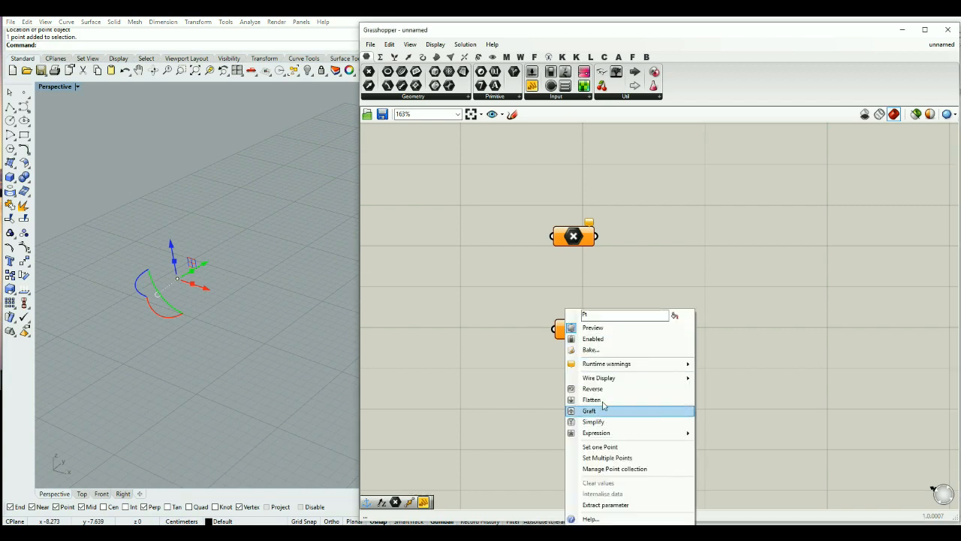
click(593, 447)
click(177, 280)
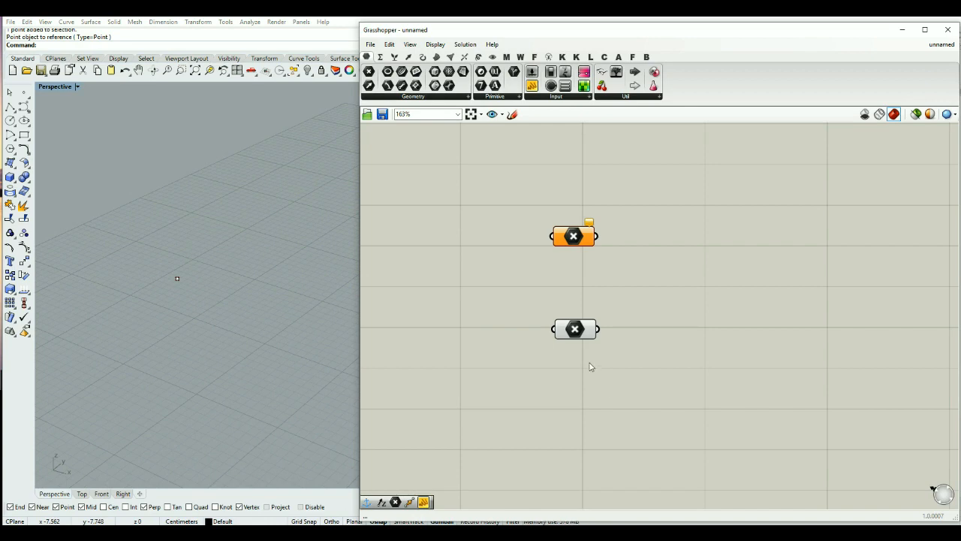
click(581, 335)
click(641, 316)
mouse_move(588, 337)
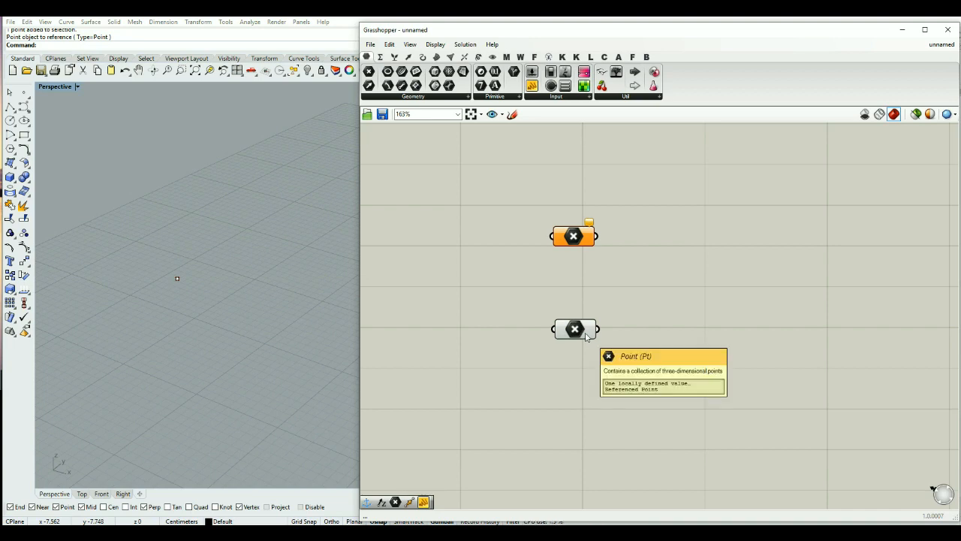
click(579, 334)
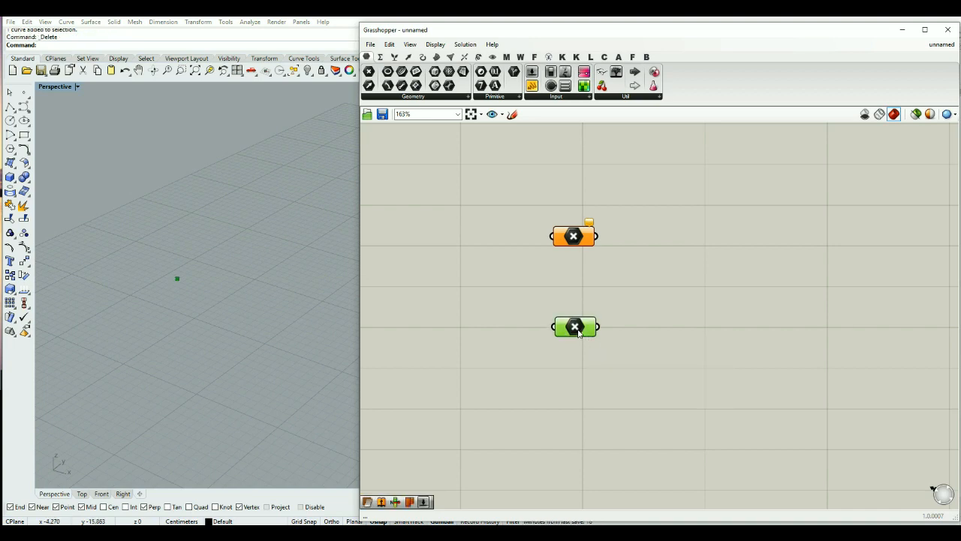
click(665, 322)
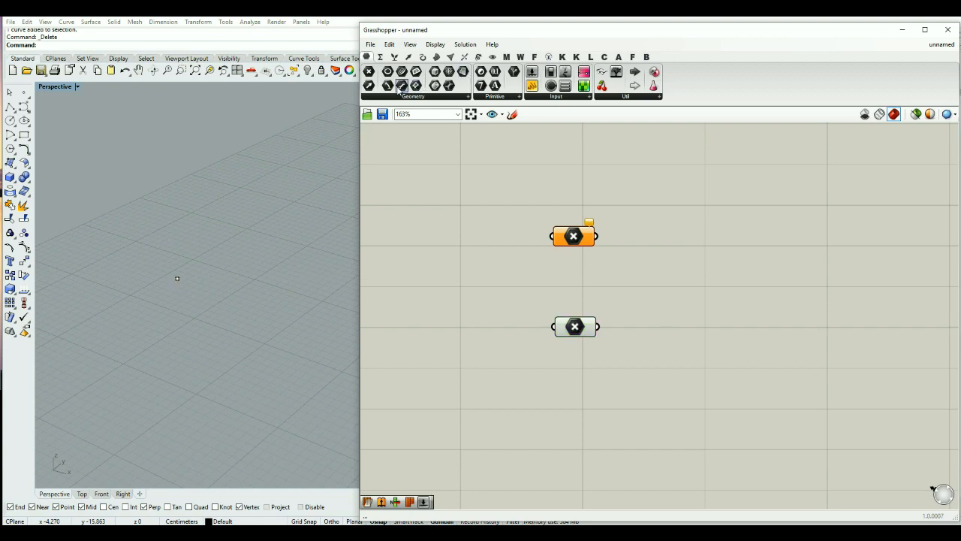
- Place a Curve parameter beside the lower Point parameter, connect the point output to its input, and inspect the Curve parameter
drag(402, 71, 667, 337)
drag(597, 327, 655, 331)
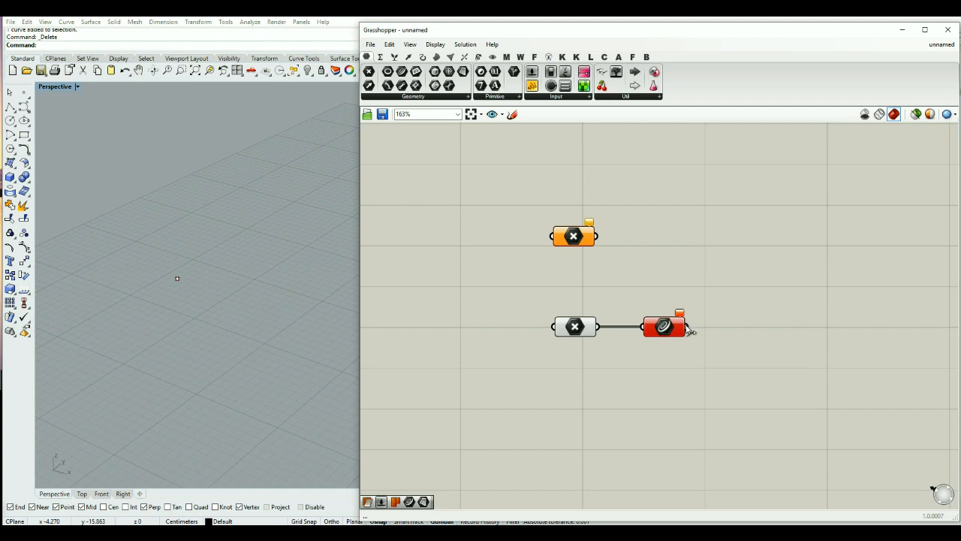
mouse_move(686, 331)
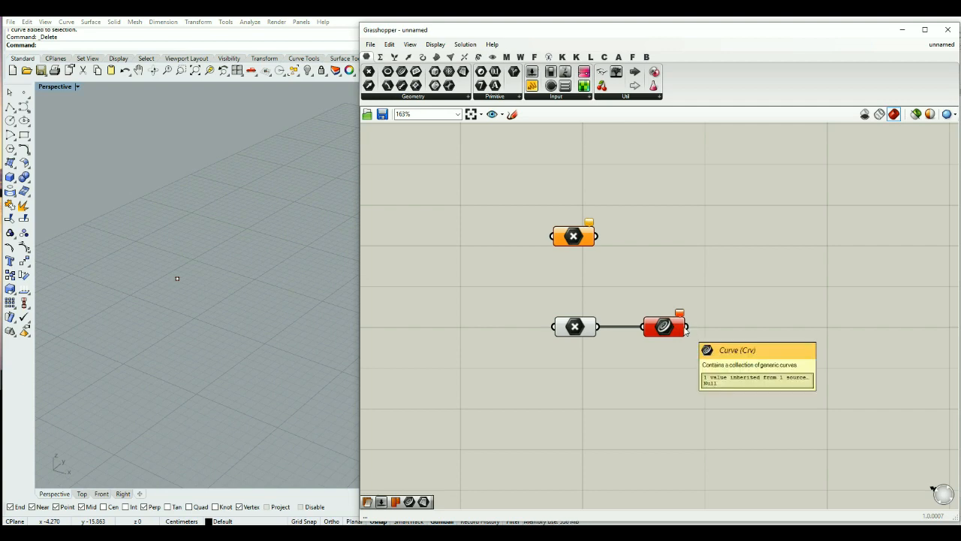
- Read the error balloon on the Curve parameter wired to the Point parameter
scroll(686, 331, up, 3)
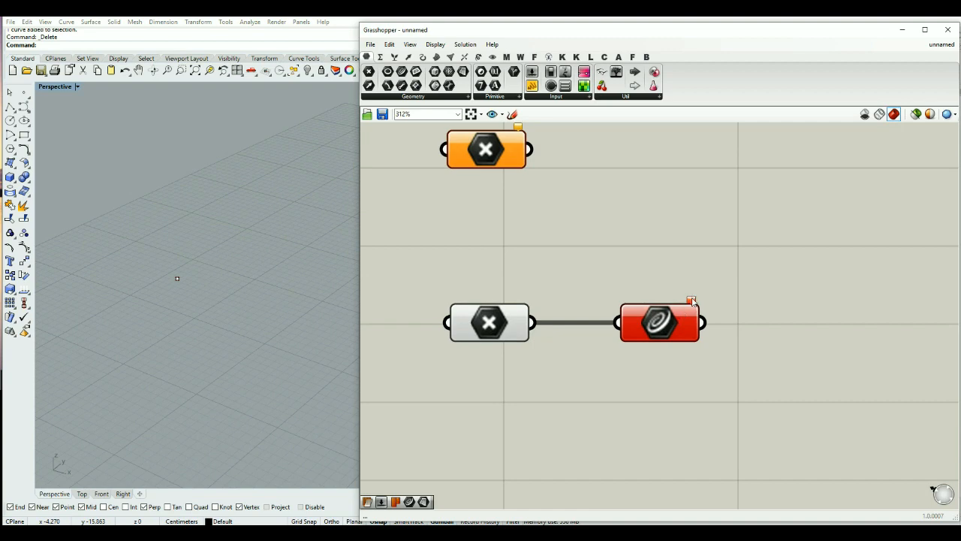
click(692, 301)
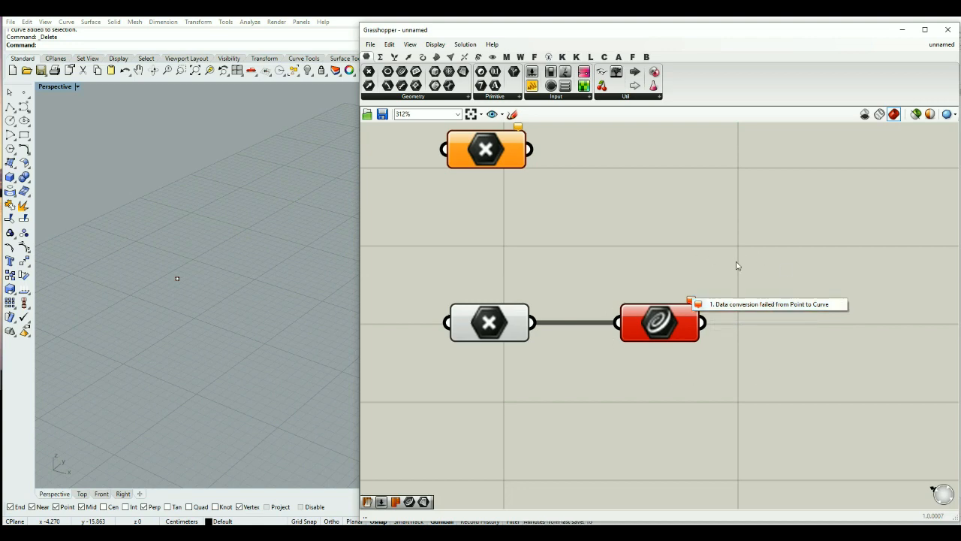
scroll(756, 289, down, 1)
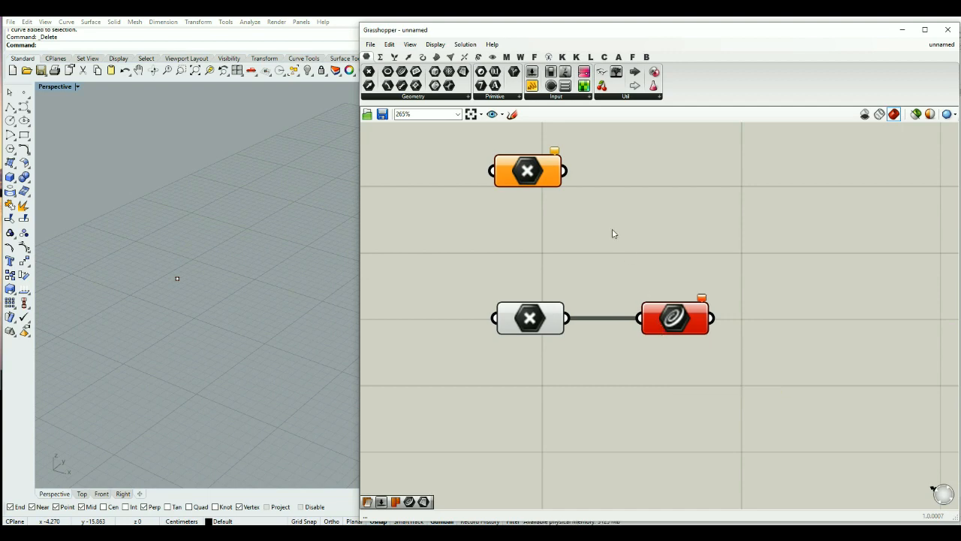
- Duplicate the referenced Point parameter directly below, disable the copy, and check its selected and unselected colours
alt+drag(531, 319, 542, 470)
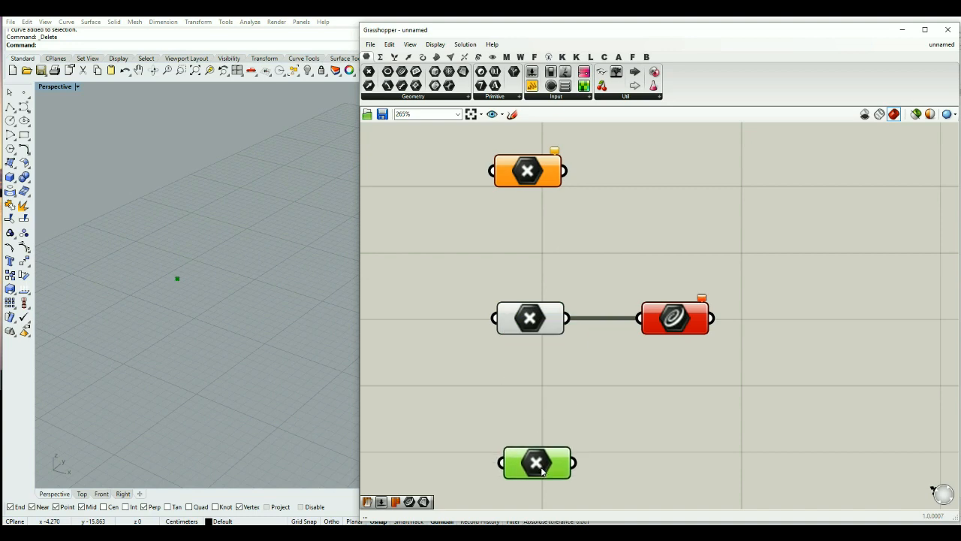
middle_click(542, 470)
click(587, 470)
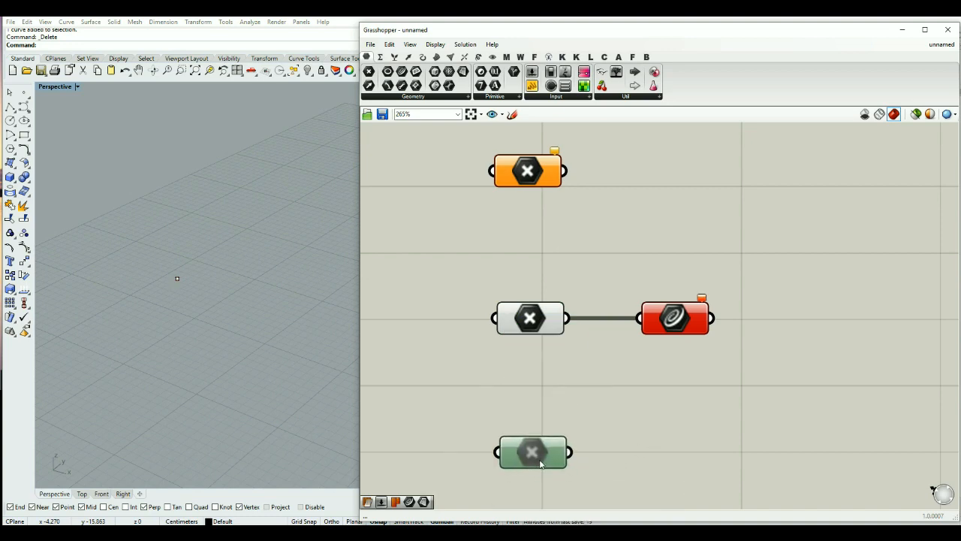
click(642, 455)
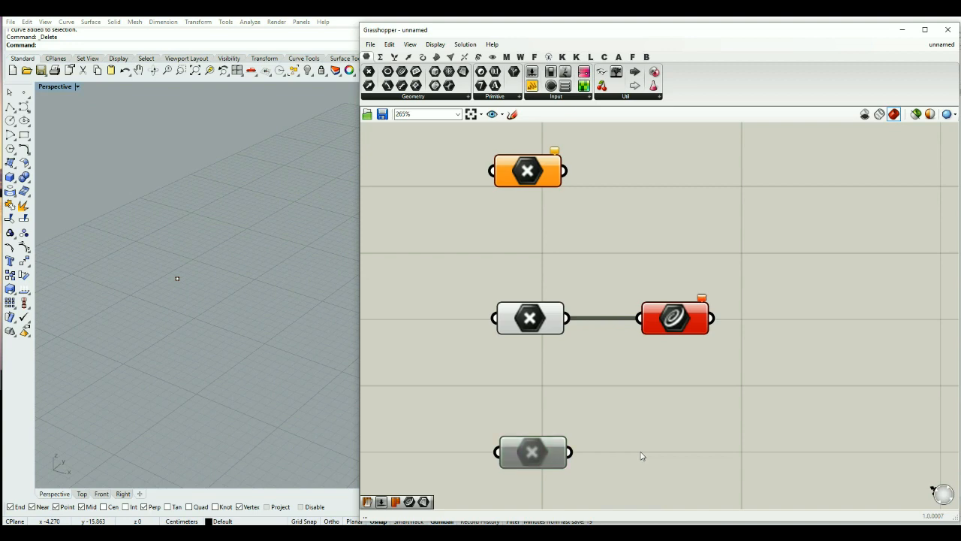
click(539, 456)
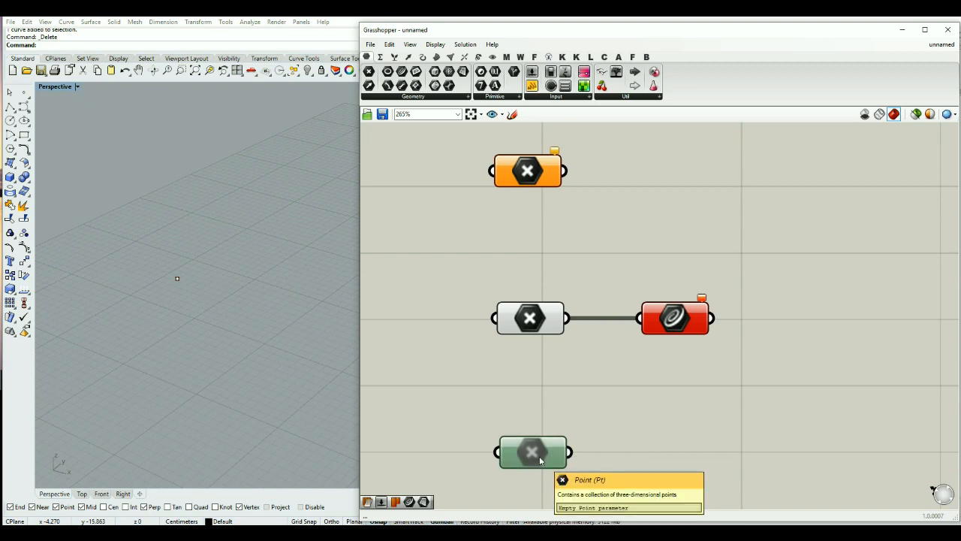
- Duplicate the disabled Point parameter beside itself, enable the copy, and turn its preview off
alt+drag(539, 456, 668, 458)
middle_click(669, 456)
click(676, 455)
middle_click(679, 455)
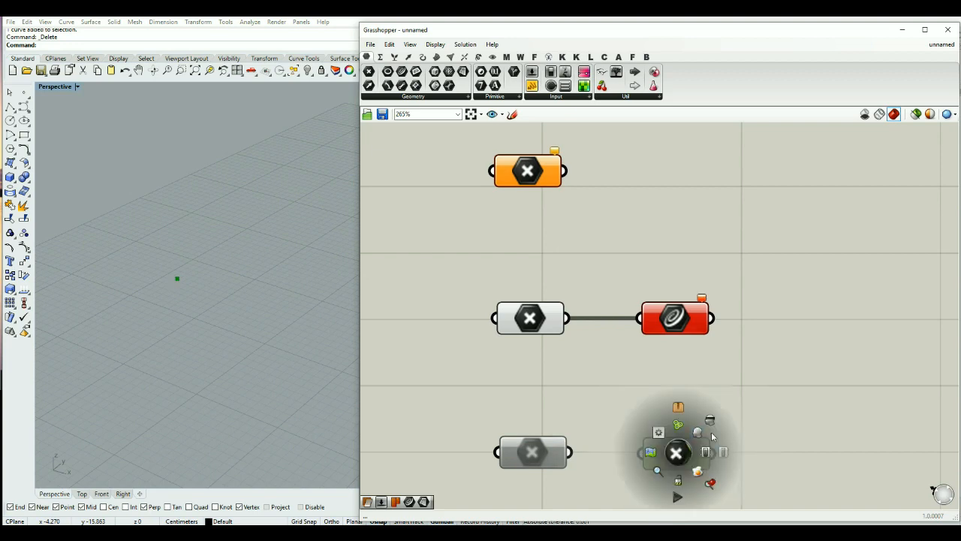
click(709, 422)
click(757, 425)
- Compare the selected and unselected colours of the preview-off and disabled Point parameters
click(663, 460)
click(744, 456)
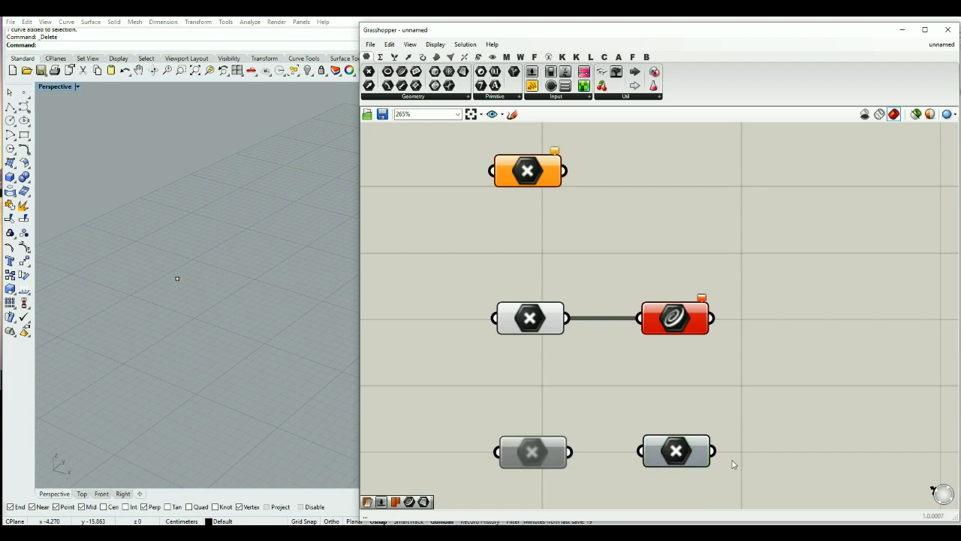
click(523, 453)
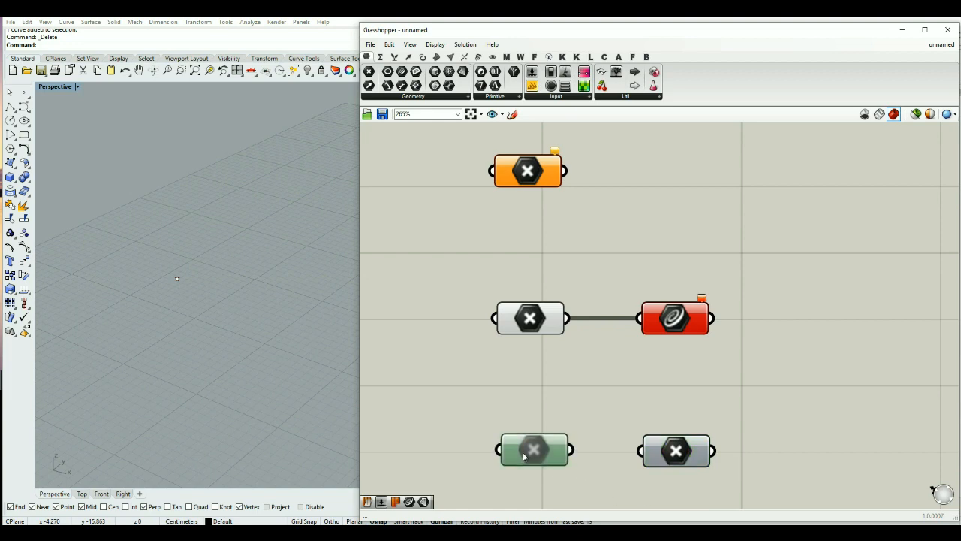
click(841, 430)
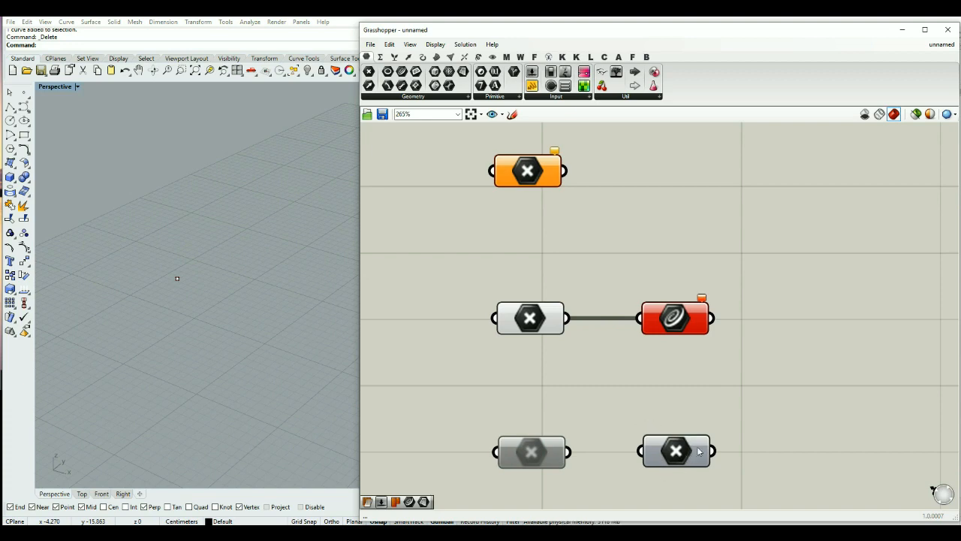
mouse_move(694, 464)
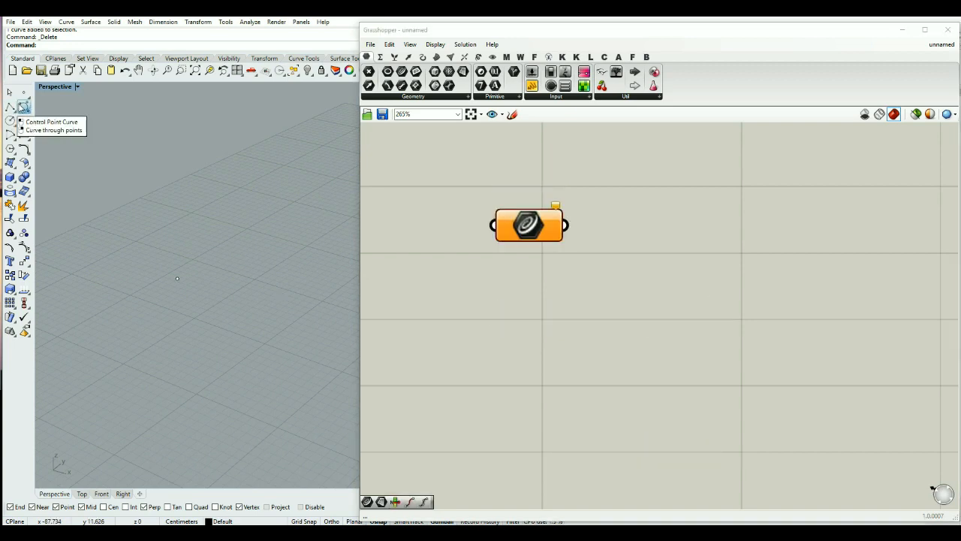
- Draw a straight two-point control point curve diagonally across the grid in Rhino's Perspective viewport
click(11, 108)
click(277, 237)
click(85, 383)
key(Return)
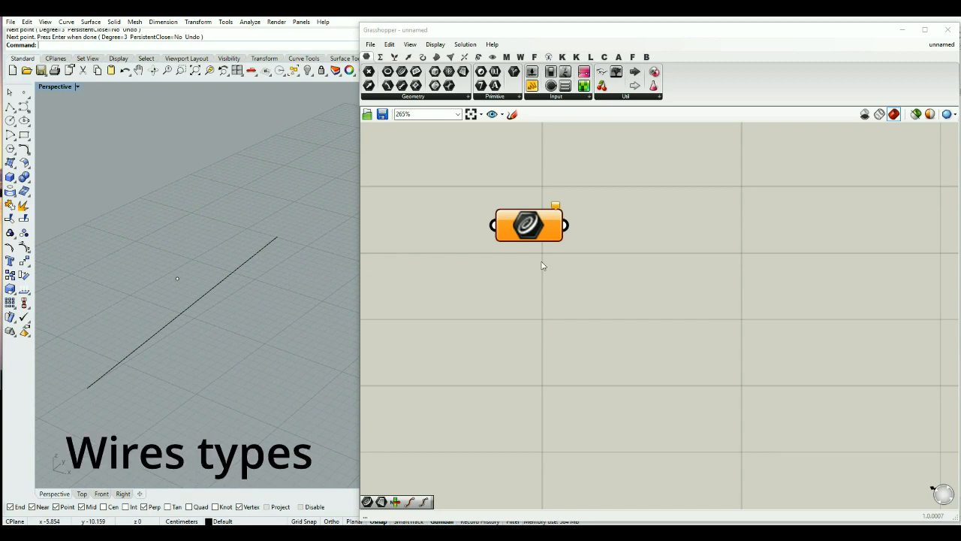
- Reference the diagonal Rhino curve in the Curve parameter with Set one Curve
drag(525, 226, 539, 222)
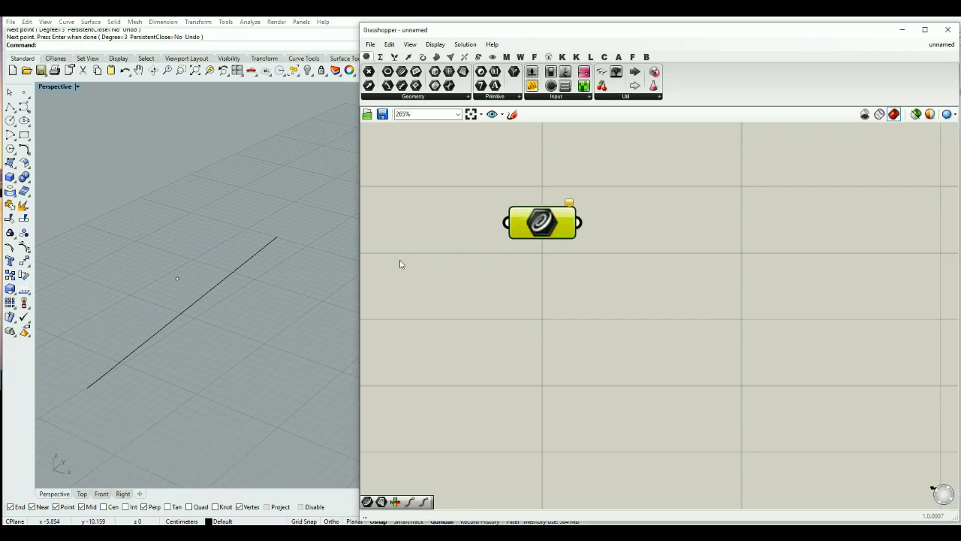
click(224, 279)
right_click(552, 227)
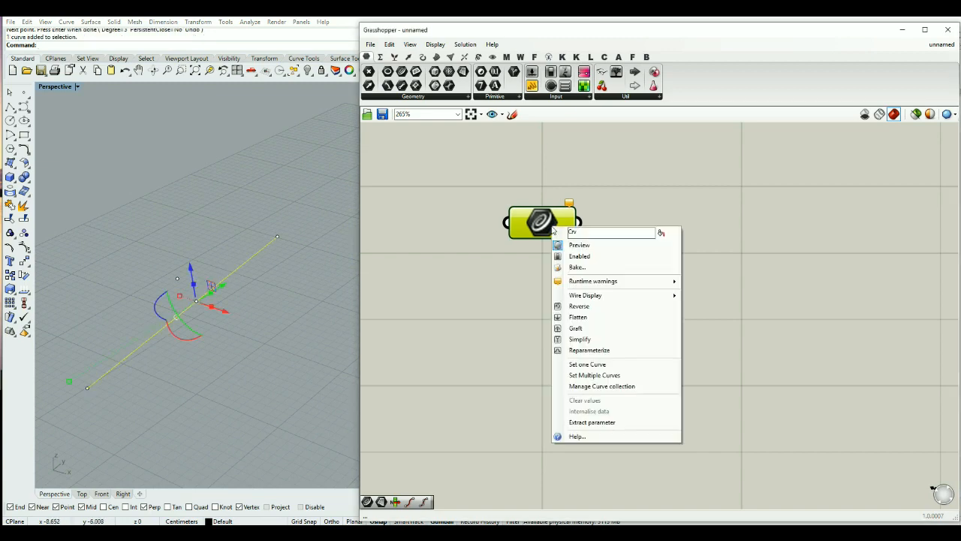
click(608, 366)
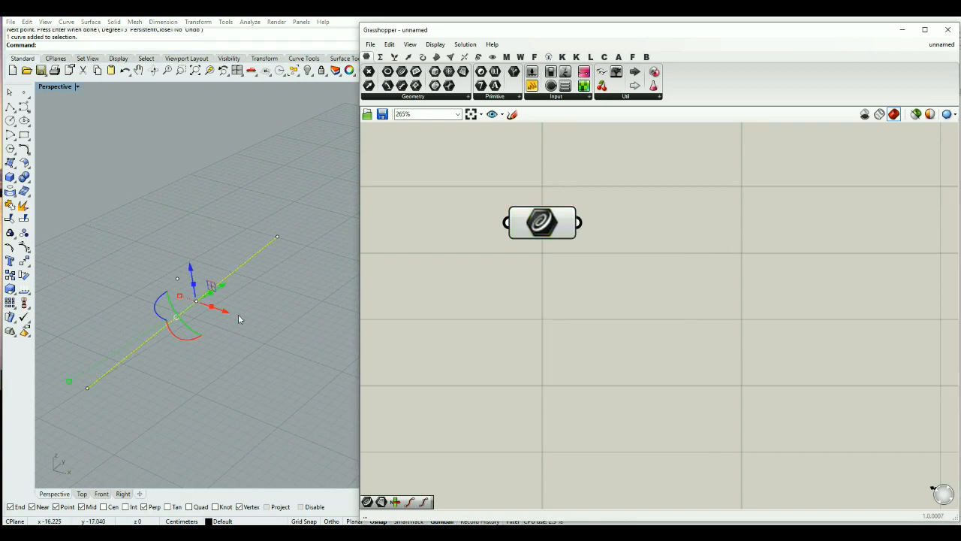
- Place a second Curve parameter to the right and connect the referenced curve's output to its input
click(402, 72)
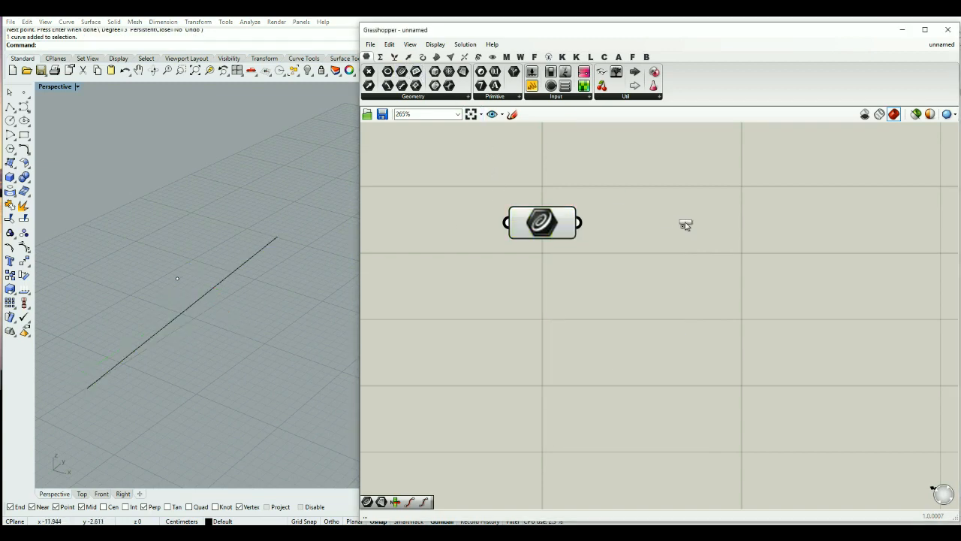
click(712, 210)
drag(578, 222, 715, 222)
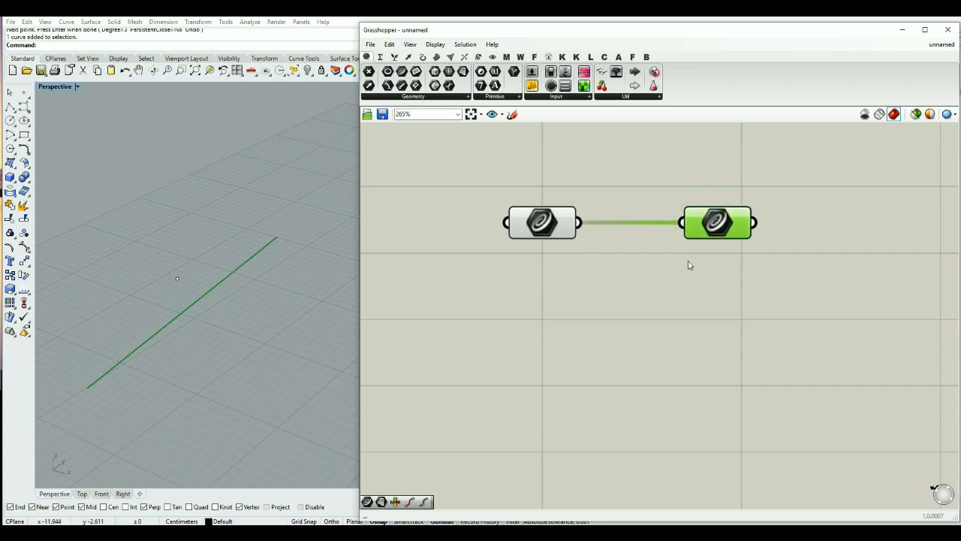
click(695, 293)
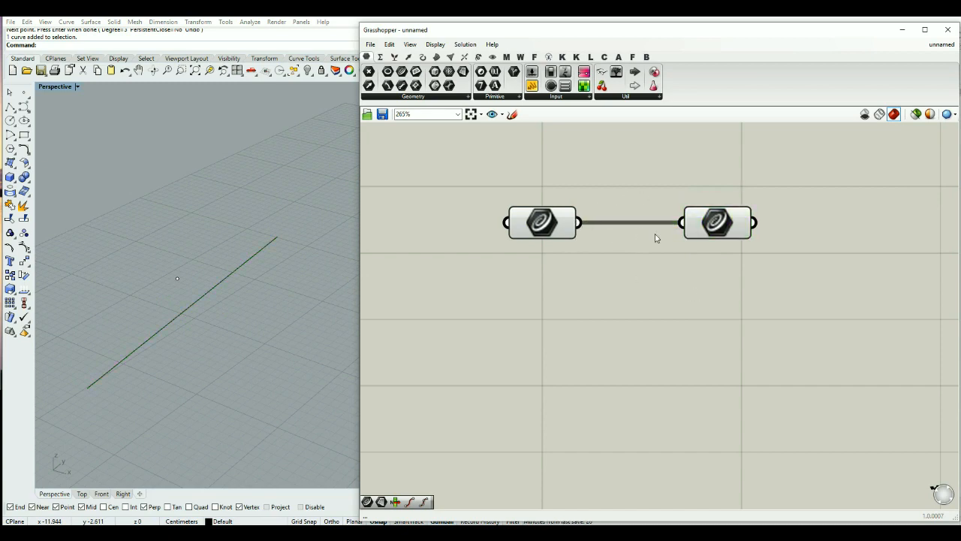
- Copy and paste the referenced Curve parameter and place the copy directly below the original
click(546, 231)
key(ctrl+c)
key(ctrl+v)
drag(571, 247, 556, 328)
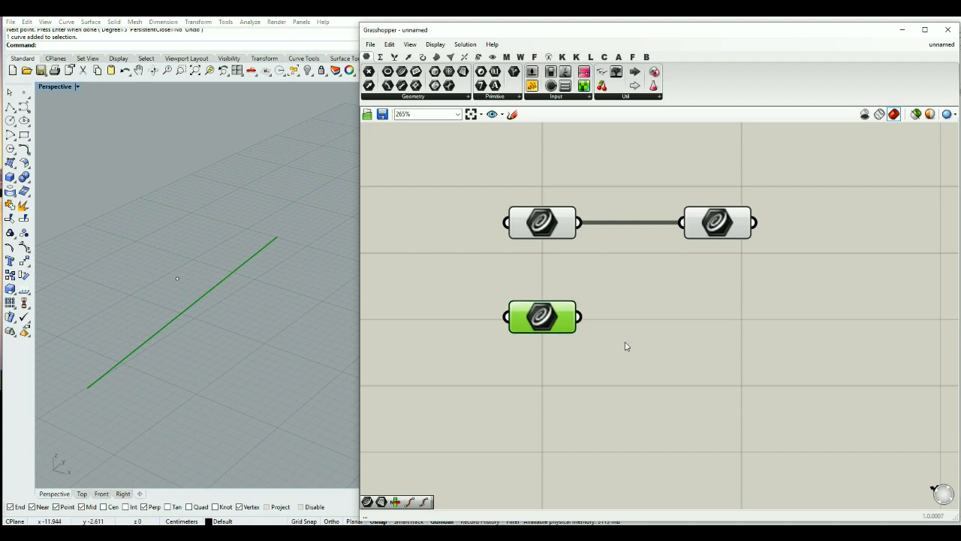
click(669, 348)
- Copy and paste the receiving Curve parameter and place the copy below it, level with the lower Curve parameter
click(719, 222)
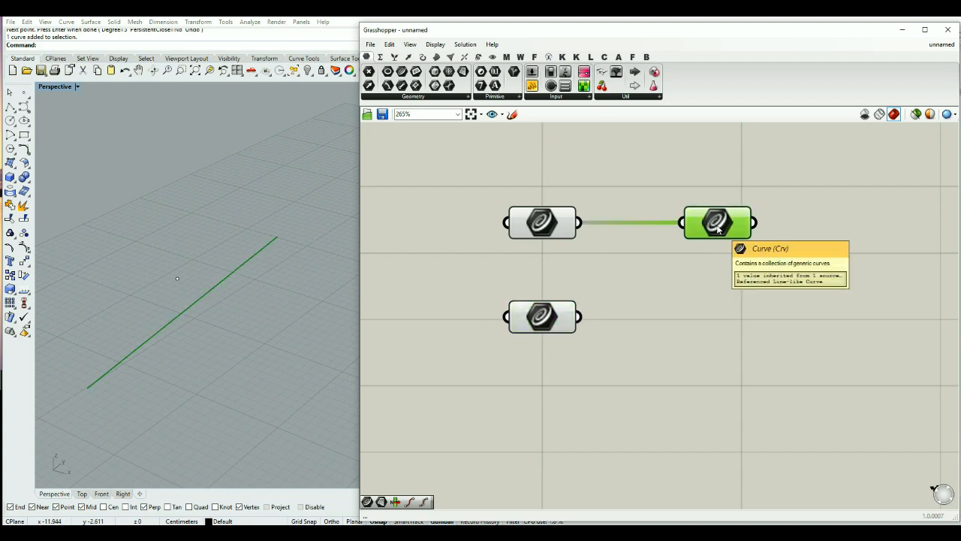
key(ctrl+c)
key(ctrl+v)
drag(717, 233, 714, 323)
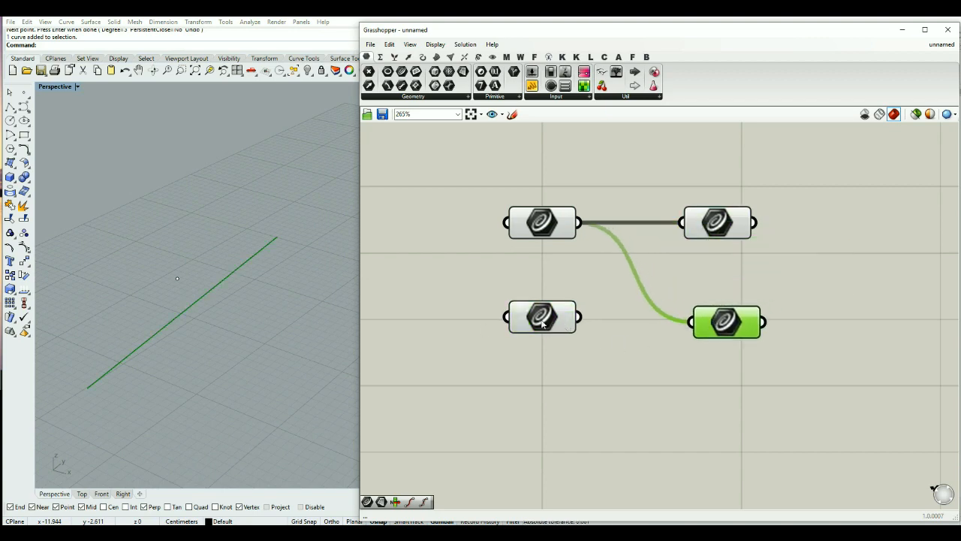
- Draw a single-segment polyline in Rhino's Perspective viewport that crosses the existing diagonal curve
click(11, 106)
click(204, 203)
click(283, 382)
key(Return)
- Reference the new polyline in the lower-left Curve parameter and add its output as a second source of the lower receiving Curve parameter
right_click(544, 313)
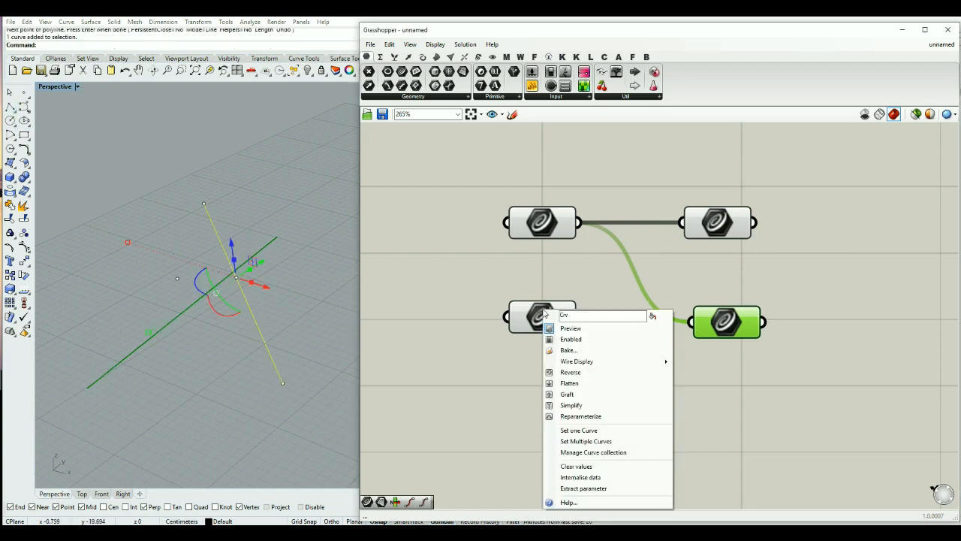
click(579, 430)
drag(578, 316, 736, 318)
click(739, 360)
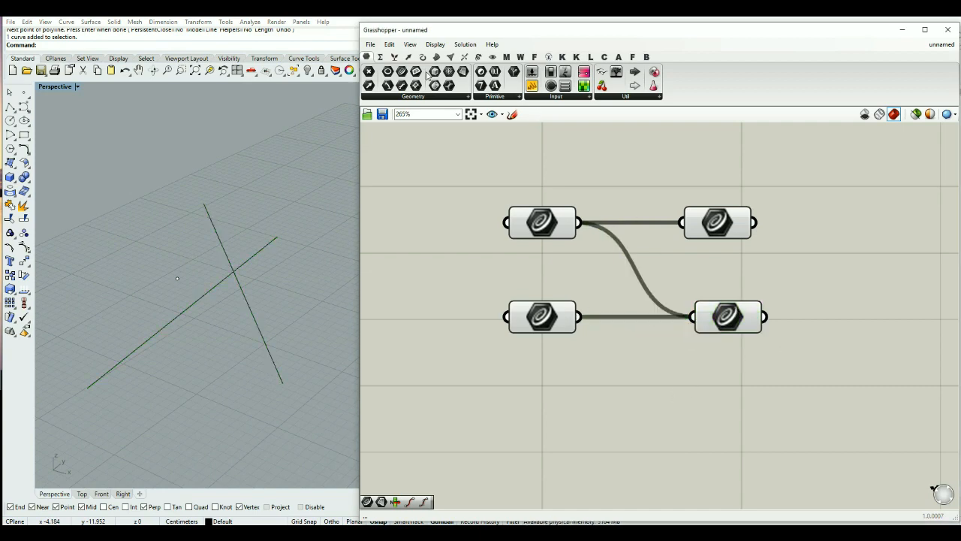
- Place another Curve parameter at the end of the lower row, connect the two-source Curve parameter to it, and inspect the wire
click(402, 72)
click(853, 314)
drag(763, 317, 857, 317)
click(803, 366)
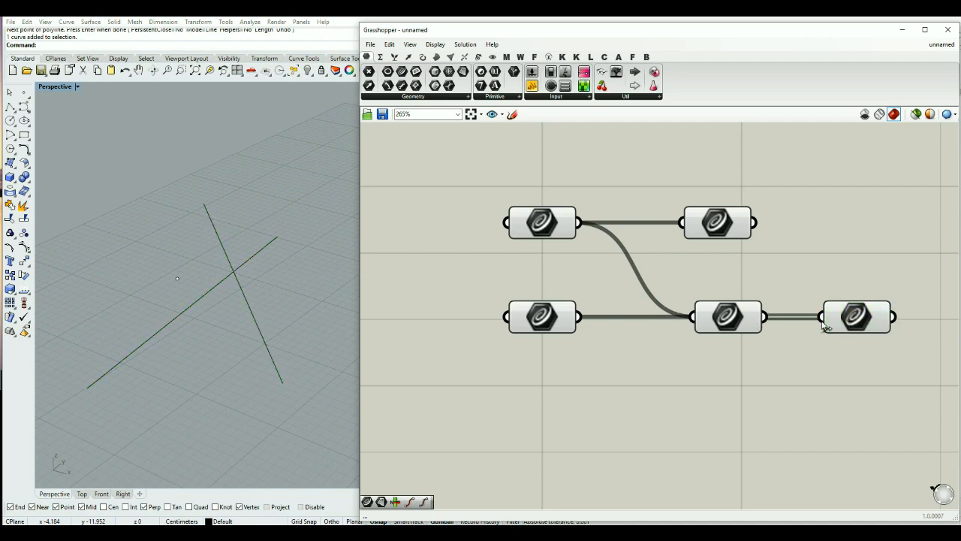
scroll(826, 327, up, 2)
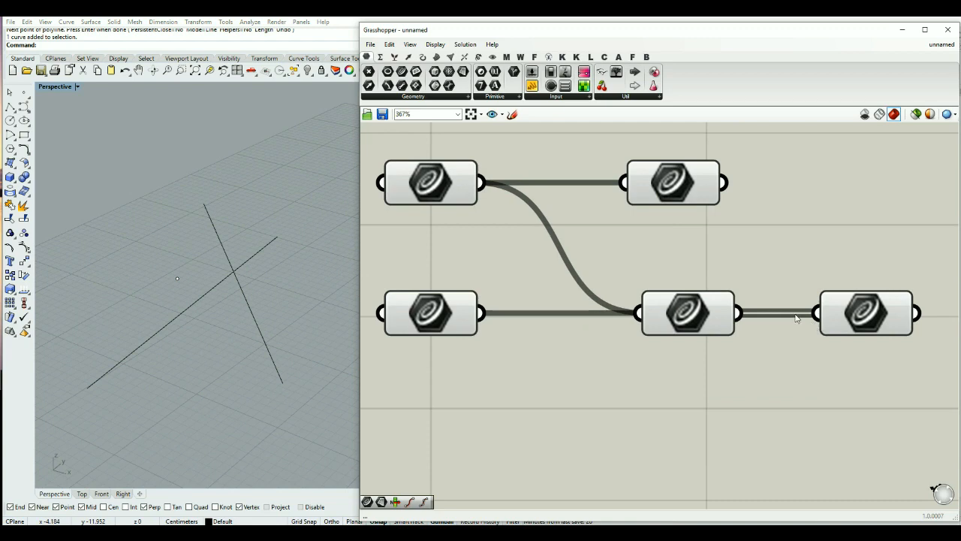
scroll(796, 317, down, 1)
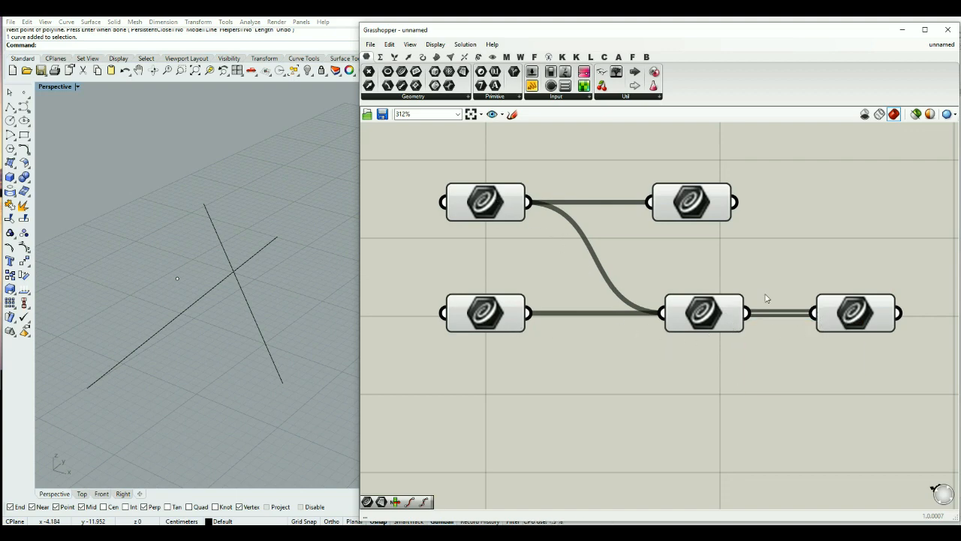
- Graft the two-source Curve parameter in the middle of the lower row
mouse_move(821, 302)
scroll(621, 360, down, 2)
middle_click(727, 383)
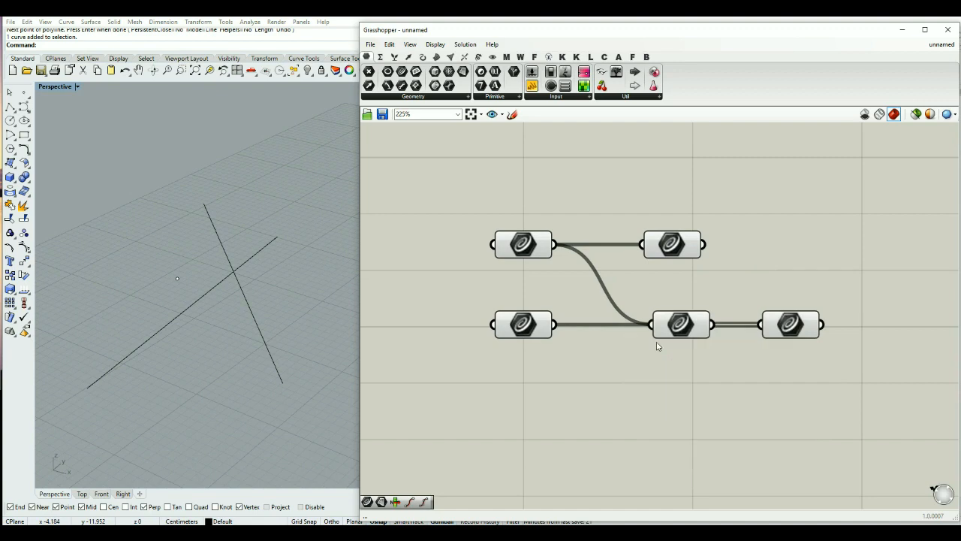
click(115, 205)
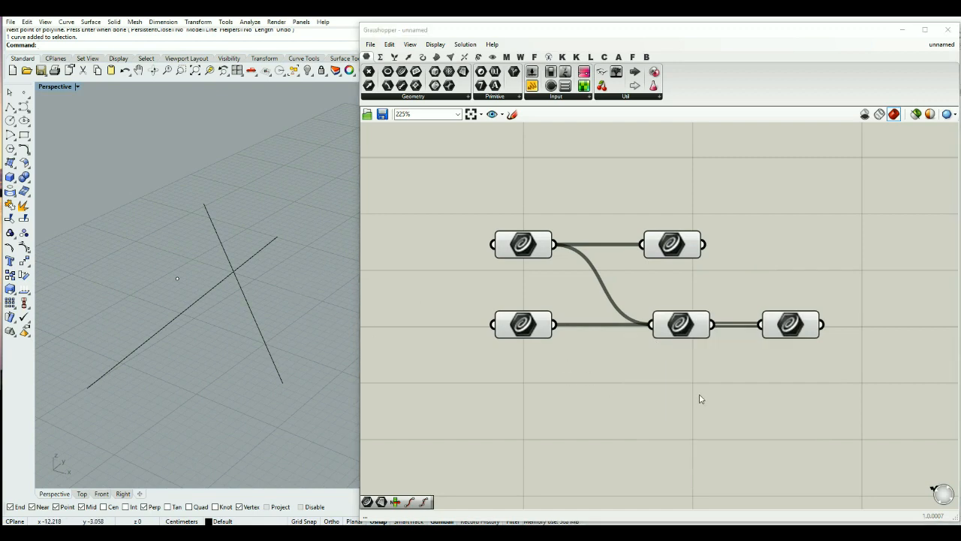
right_click(702, 328)
click(721, 409)
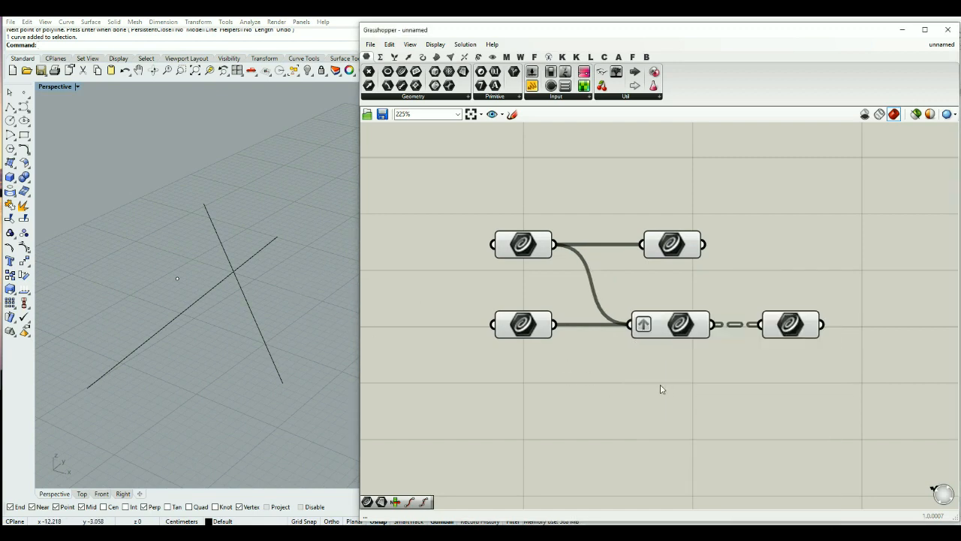
- Set the wire display of the last Curve parameter in the lower row to Hidden and select the parameter to check its wire
scroll(757, 316, up, 2)
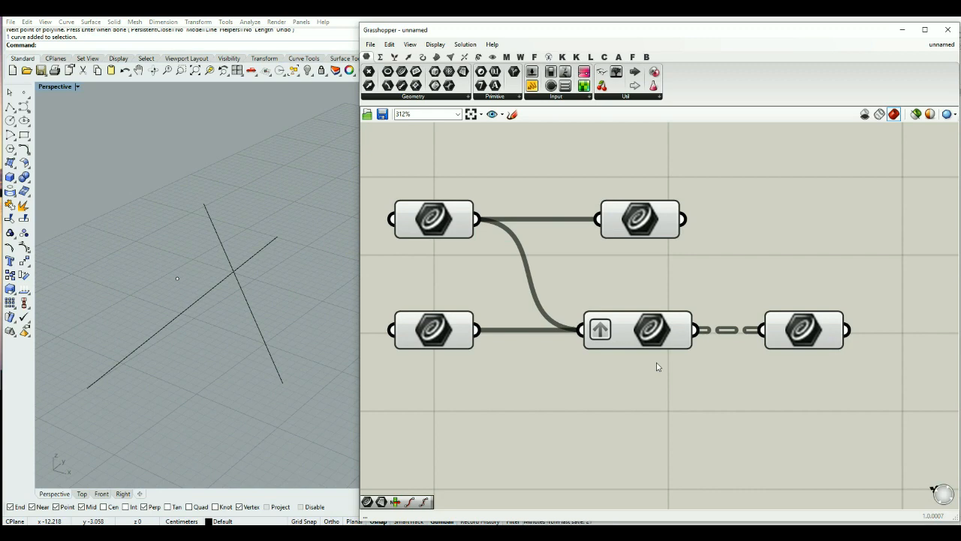
mouse_move(681, 343)
right_click(784, 335)
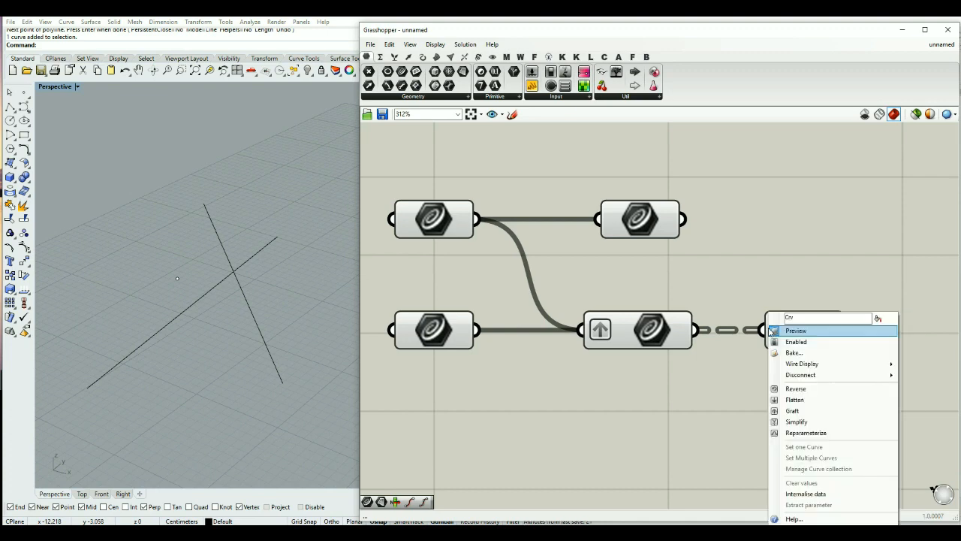
click(771, 331)
right_click(773, 331)
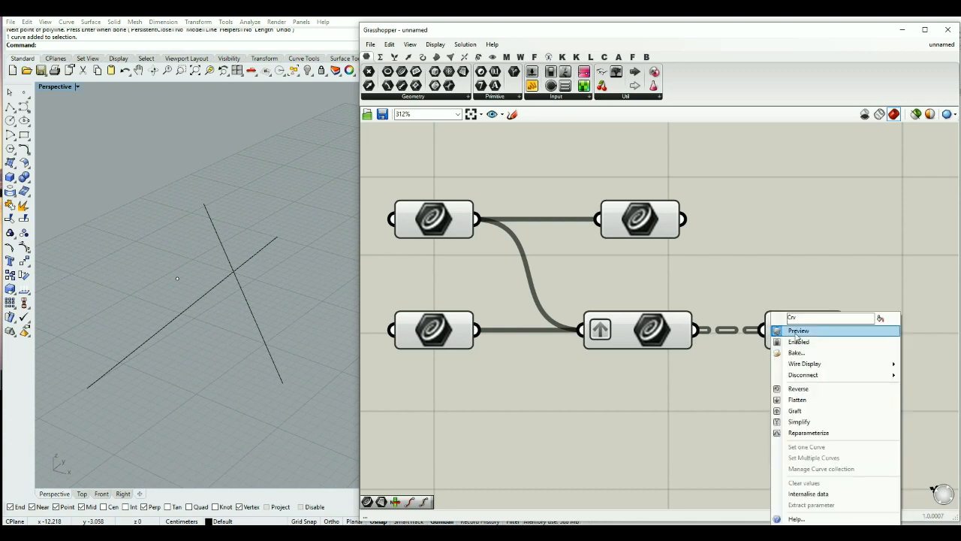
mouse_move(814, 367)
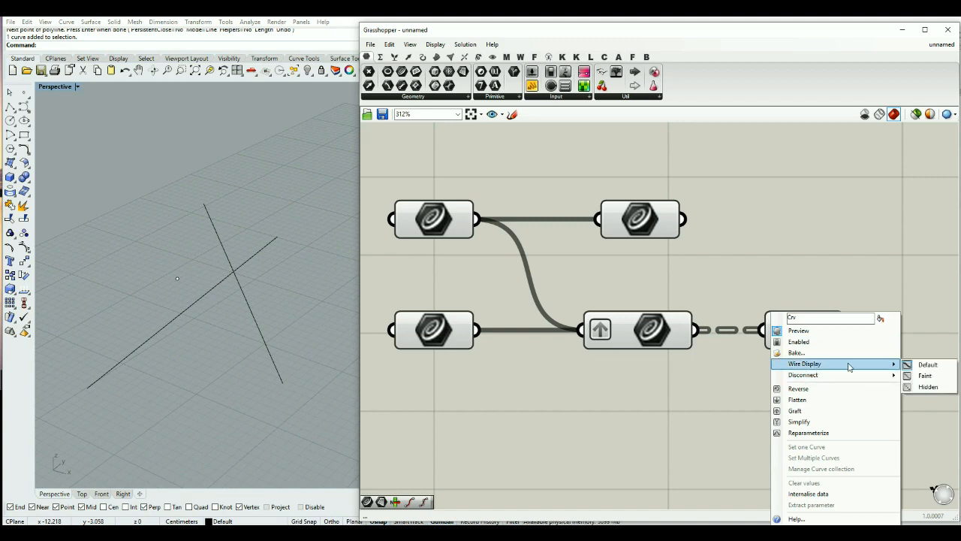
click(926, 387)
click(798, 337)
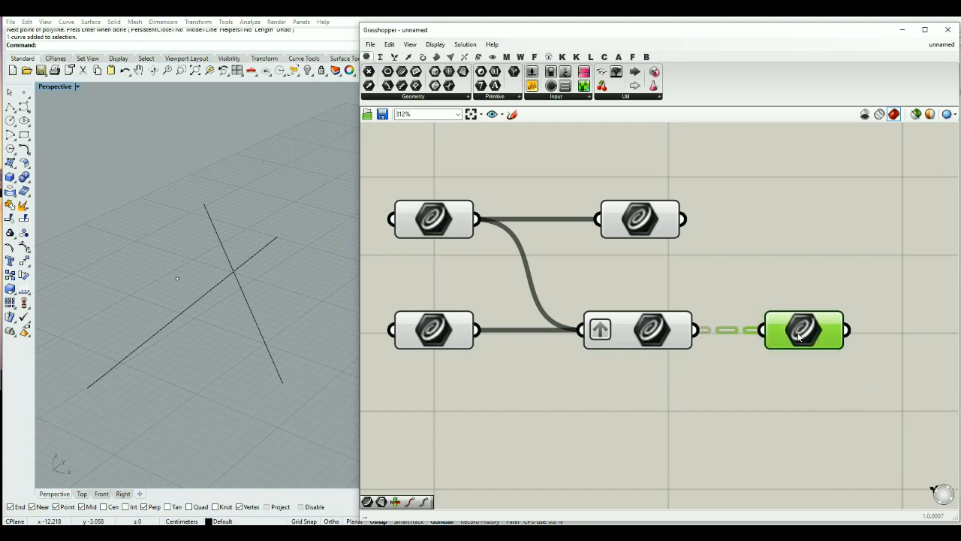
- Move the last Curve parameter down and away from the grafted one, deselecting and reselecting it to check its hidden wire
drag(820, 337, 847, 337)
click(745, 359)
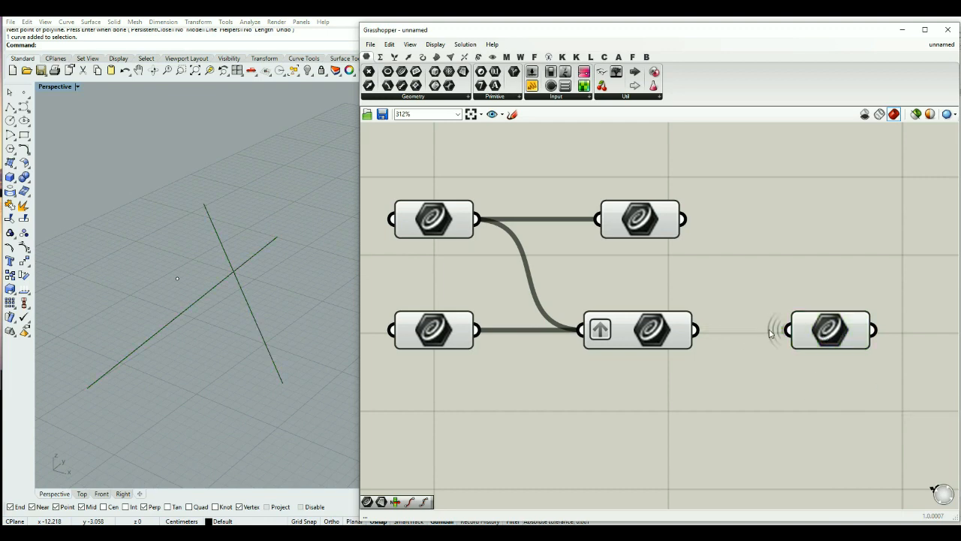
drag(837, 336, 882, 504)
click(843, 418)
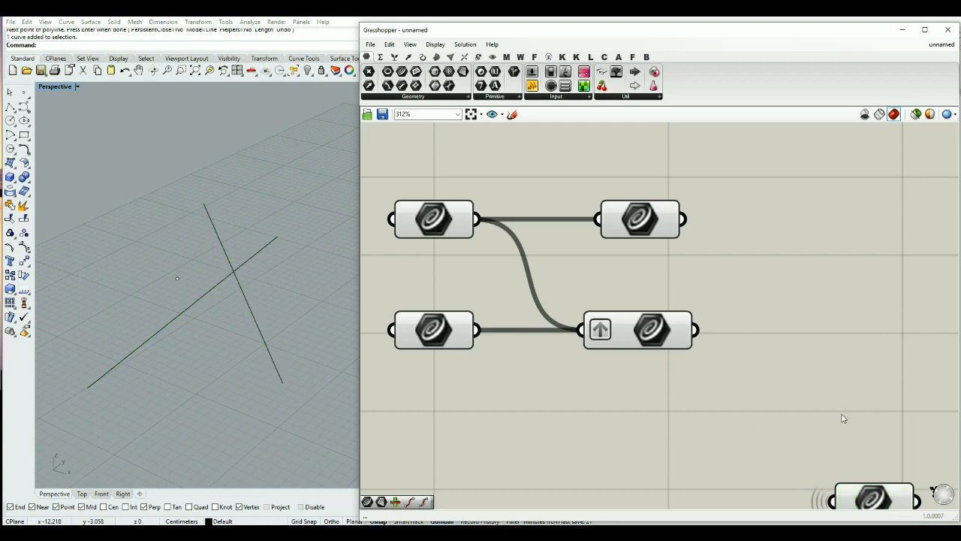
scroll(686, 287, down, 2)
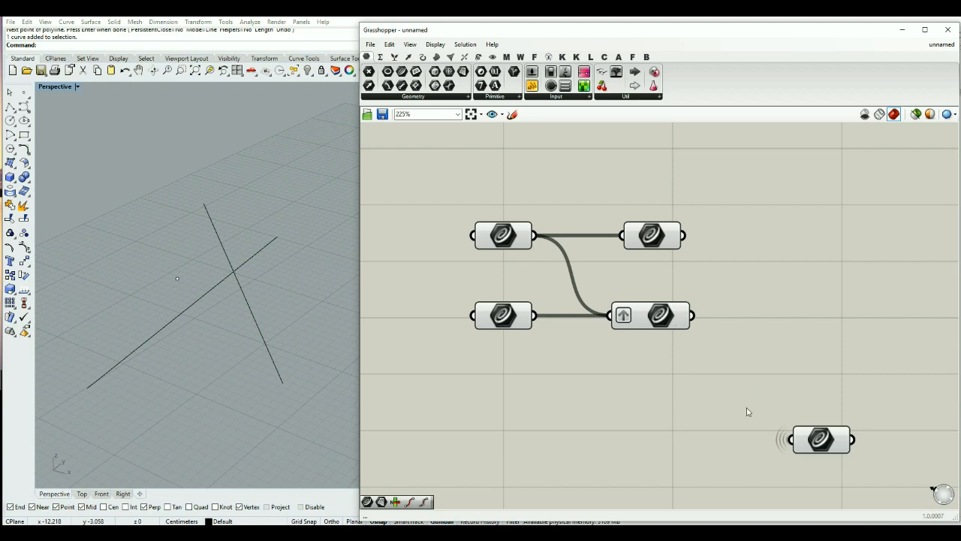
click(814, 437)
- Delete all Curve parameters from the canvas and all point and curve geometry from the Perspective viewport
drag(855, 205, 479, 463)
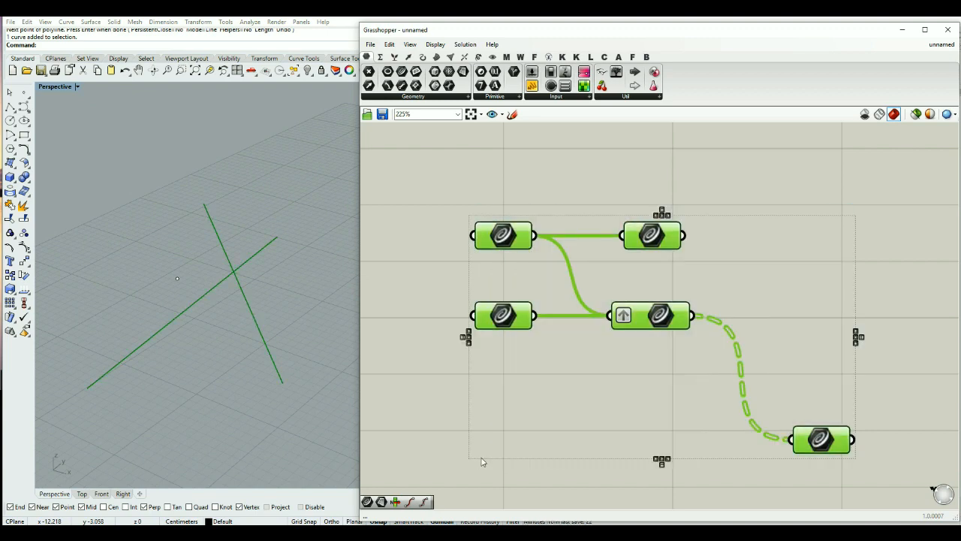
key(Delete)
drag(275, 220, 143, 372)
key(Delete)
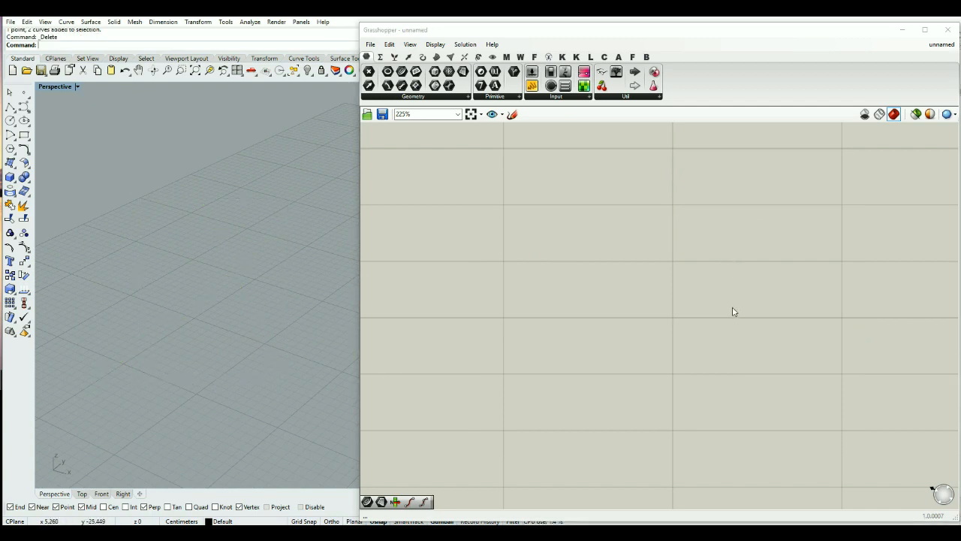
- Place a Point parameter on the empty canvas and draw one point object in the Rhino Perspective viewport
drag(368, 71, 572, 269)
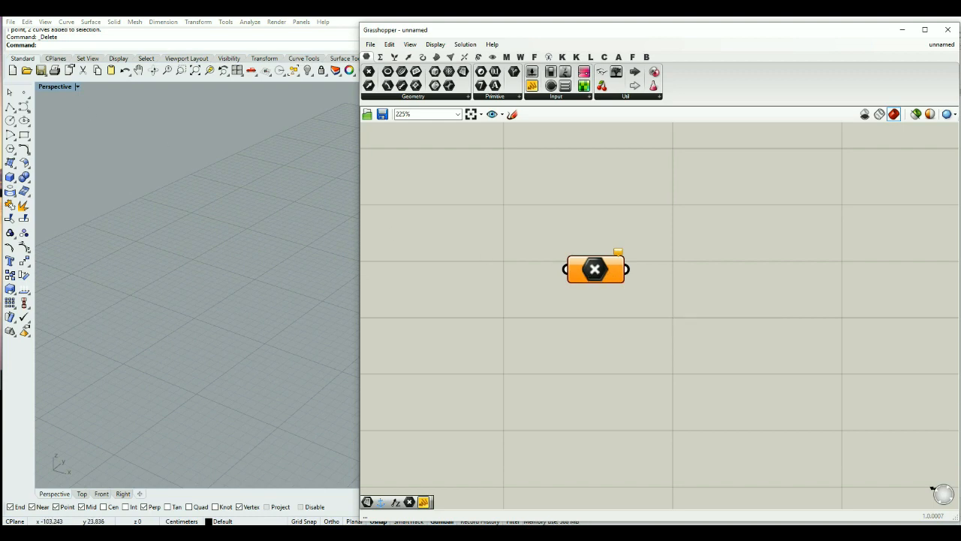
click(23, 93)
click(201, 274)
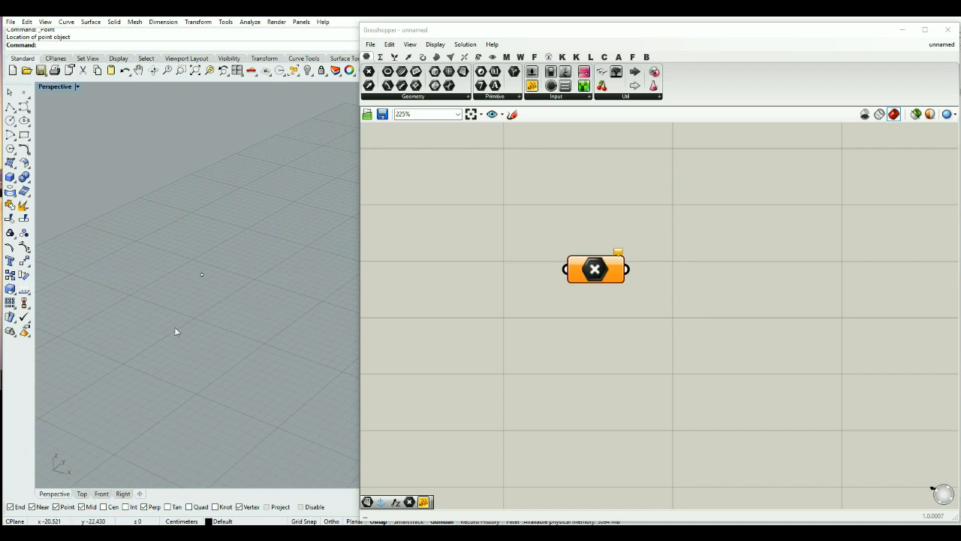
- Reference the drawn point in the Point parameter with Set one Point and shift the parameter slightly on the canvas
right_click(576, 277)
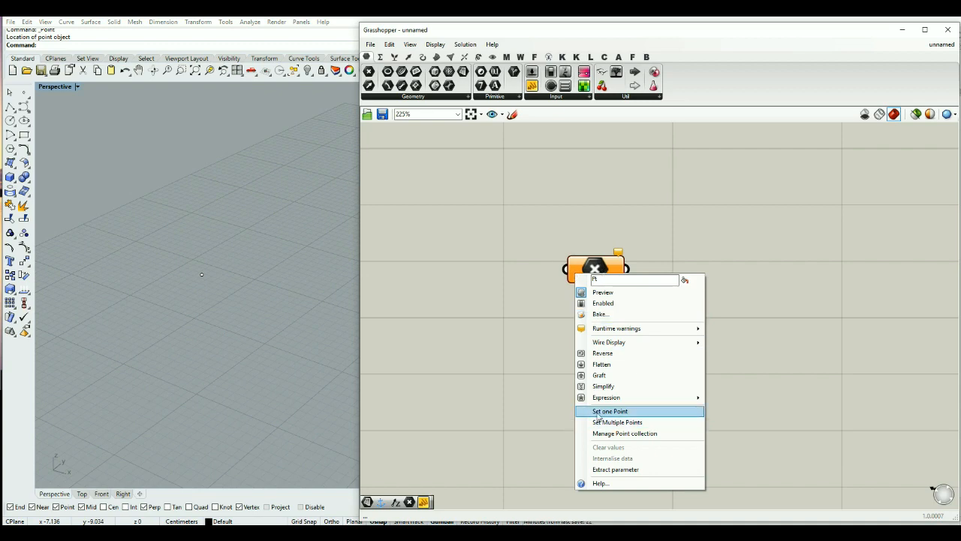
click(619, 412)
click(201, 274)
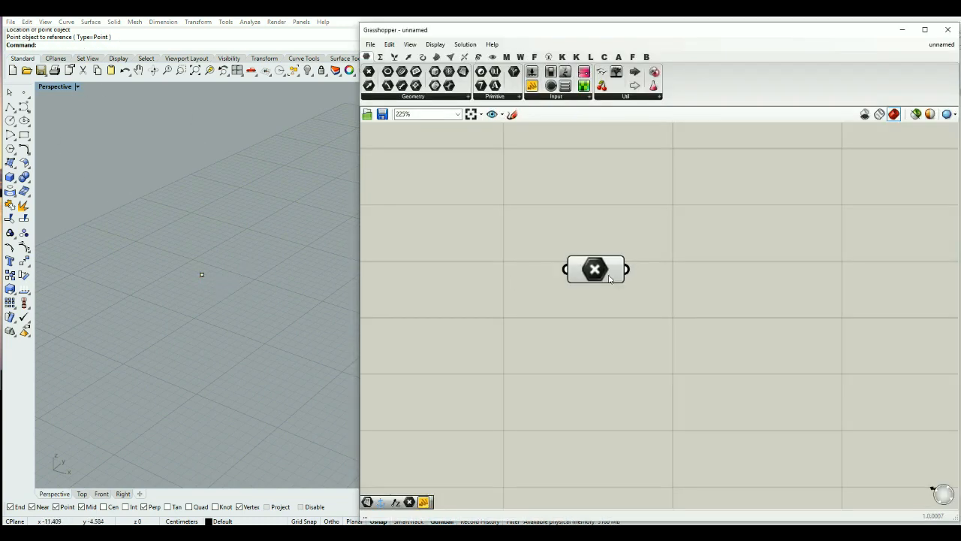
drag(609, 278, 592, 275)
click(607, 304)
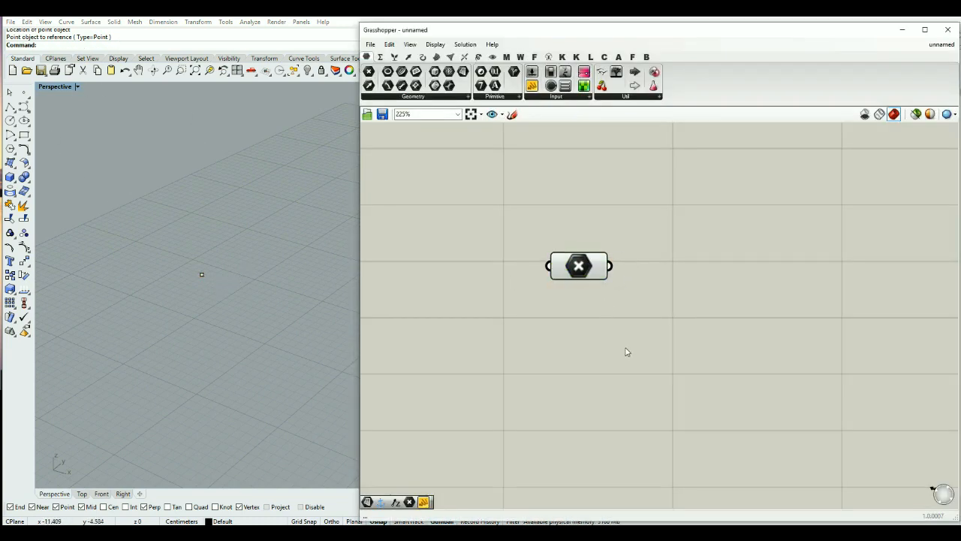
- Select and deselect the Point parameter to compare how its referenced point is previewed in the viewport
click(576, 267)
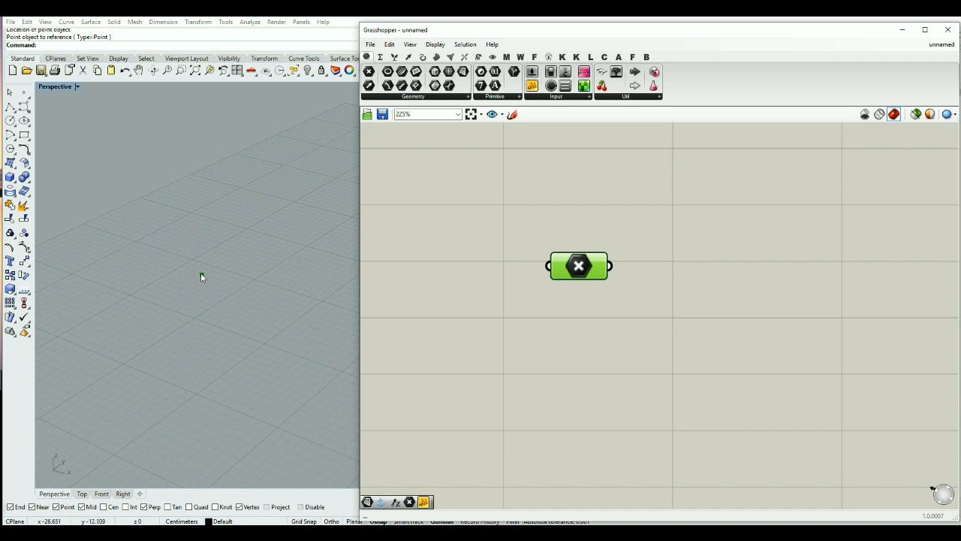
click(291, 288)
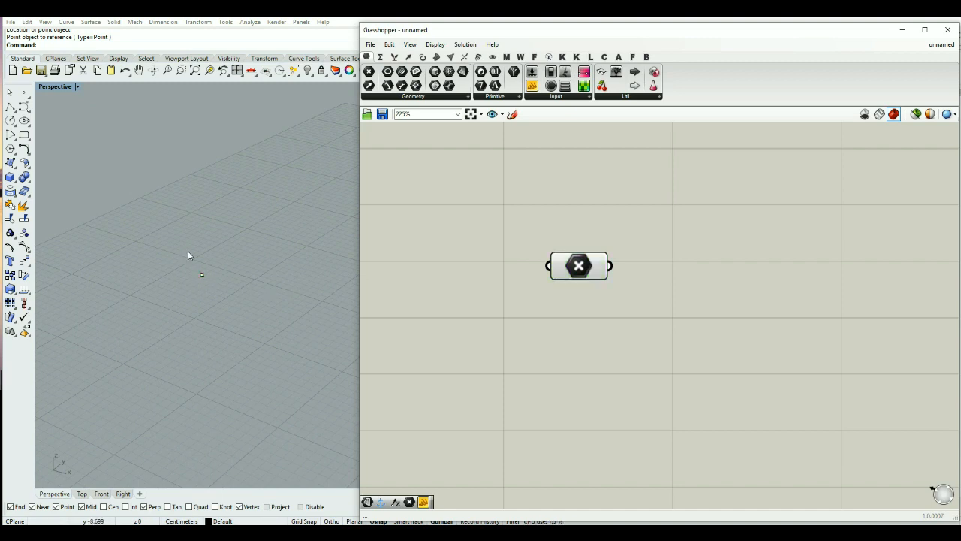
mouse_move(594, 266)
- Place a Curve parameter below the Point parameter and draw a single-segment polyline in the Perspective viewport
drag(572, 356, 586, 355)
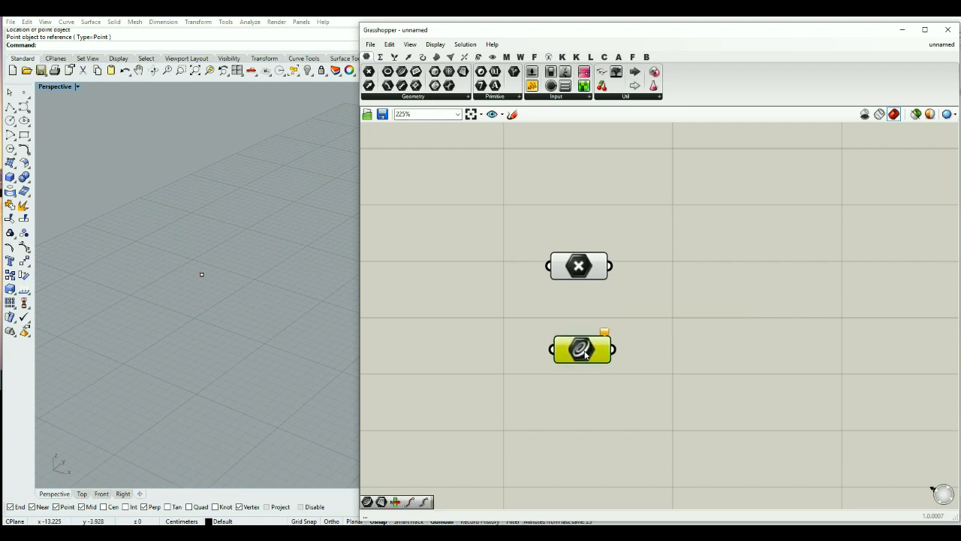
click(10, 106)
click(297, 268)
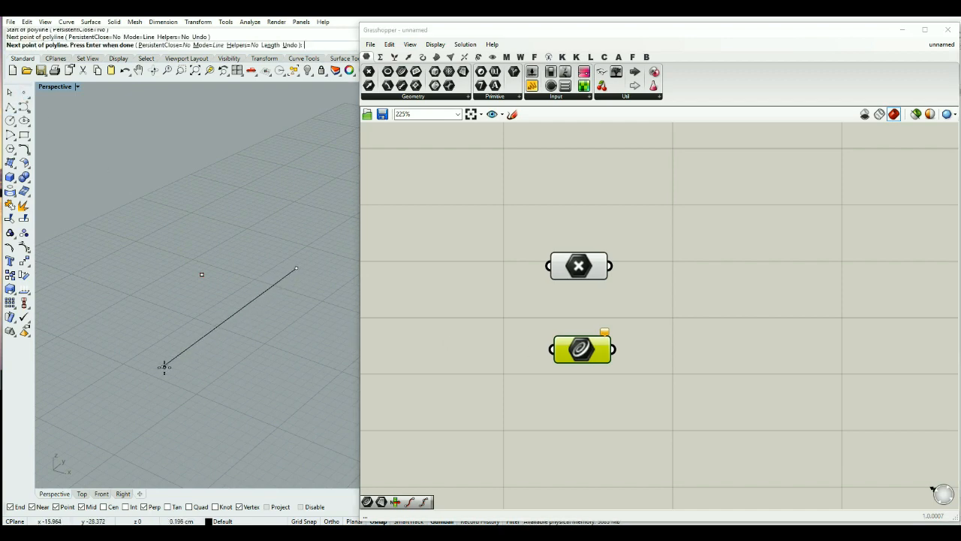
key(Return)
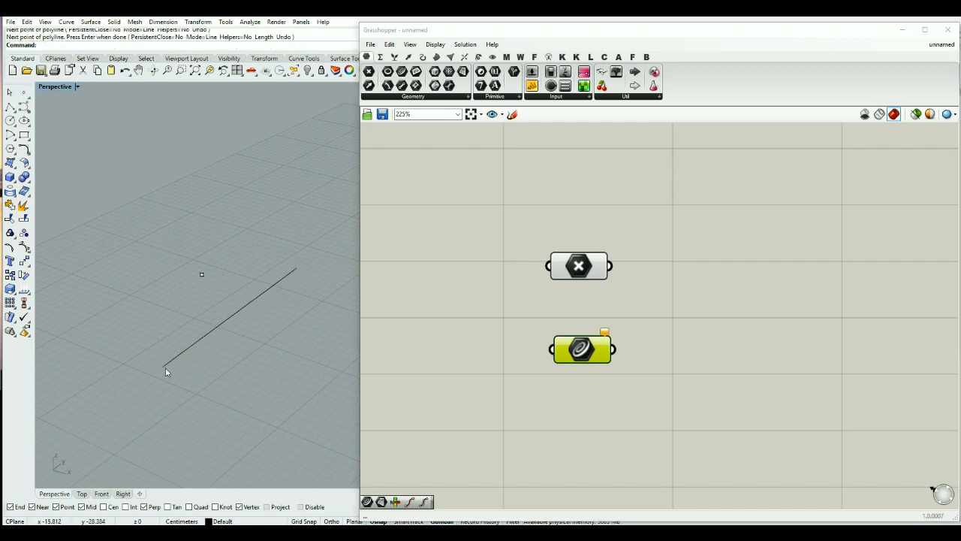
- Reference the drawn polyline in the Curve parameter with Set one Curve and deselect it to compare the preview colour
right_click(561, 352)
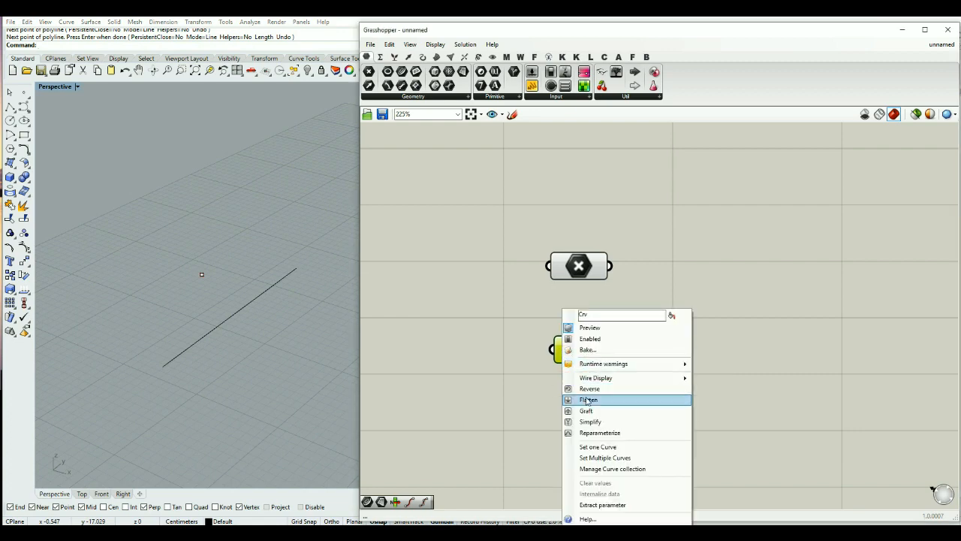
click(606, 447)
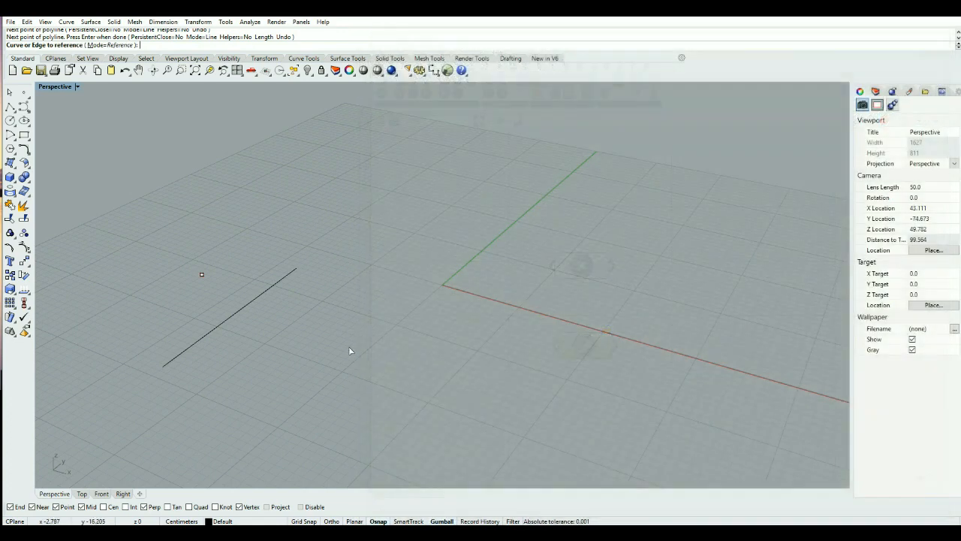
click(261, 294)
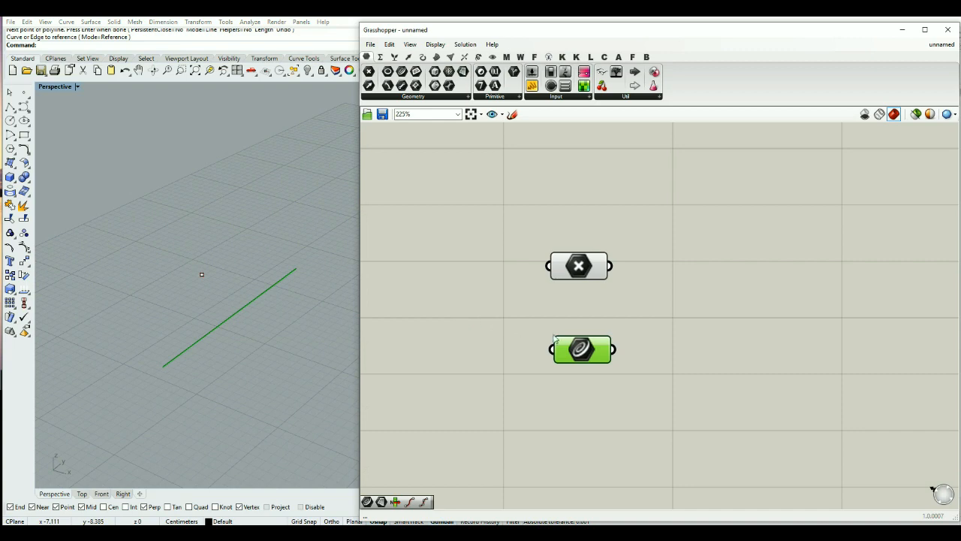
click(659, 328)
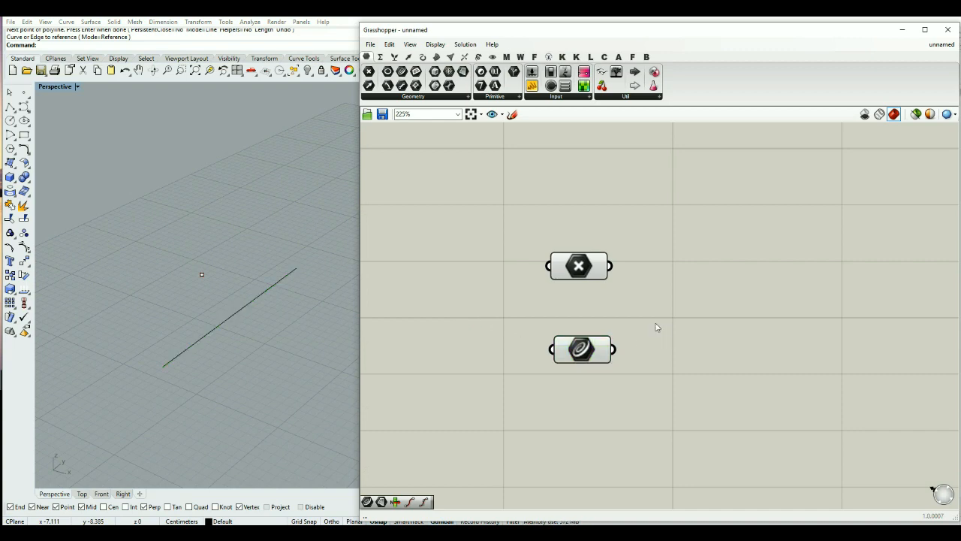
- Delete the Curve parameter from the canvas and its polyline from the Perspective viewport
click(603, 356)
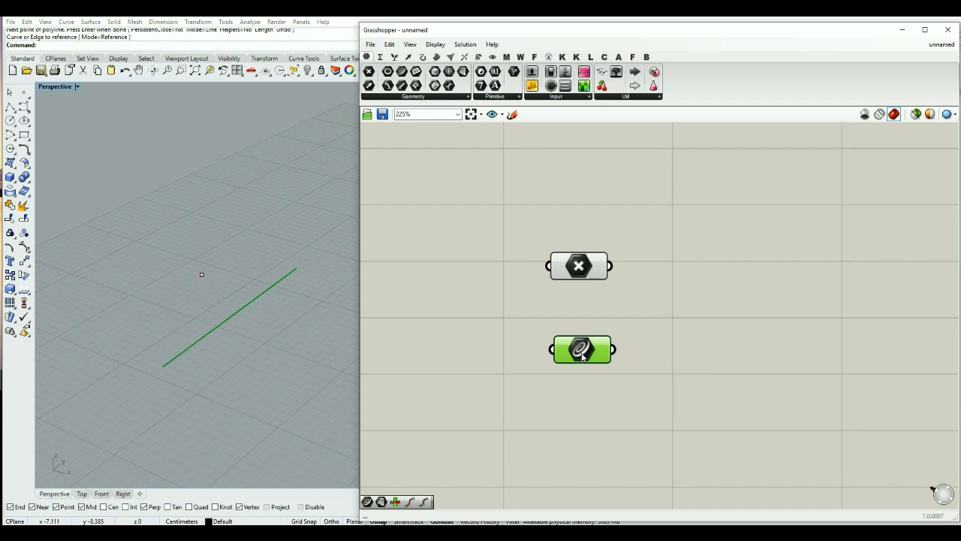
key(Delete)
click(240, 306)
key(Delete)
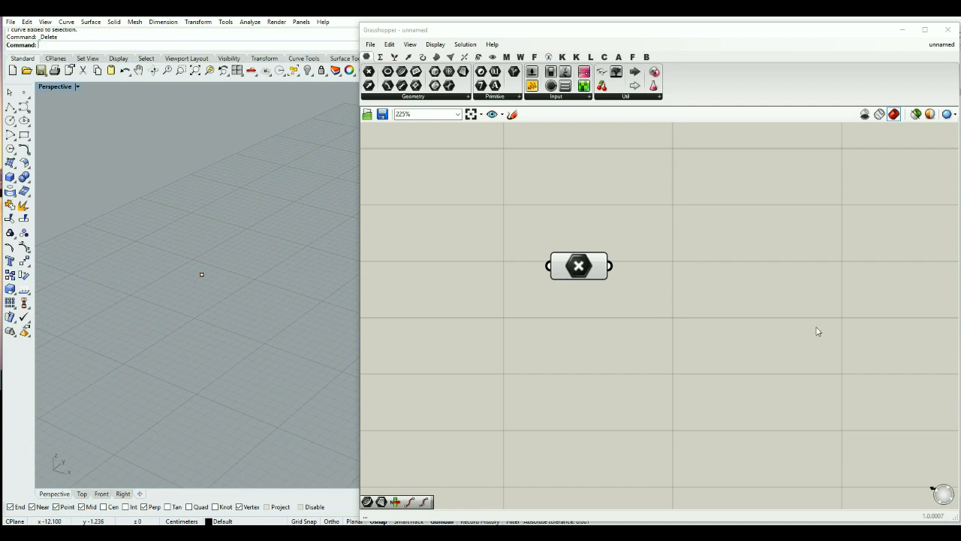
- Draw a second point below the first in the Perspective viewport and duplicate the Point parameter directly below the original
click(24, 92)
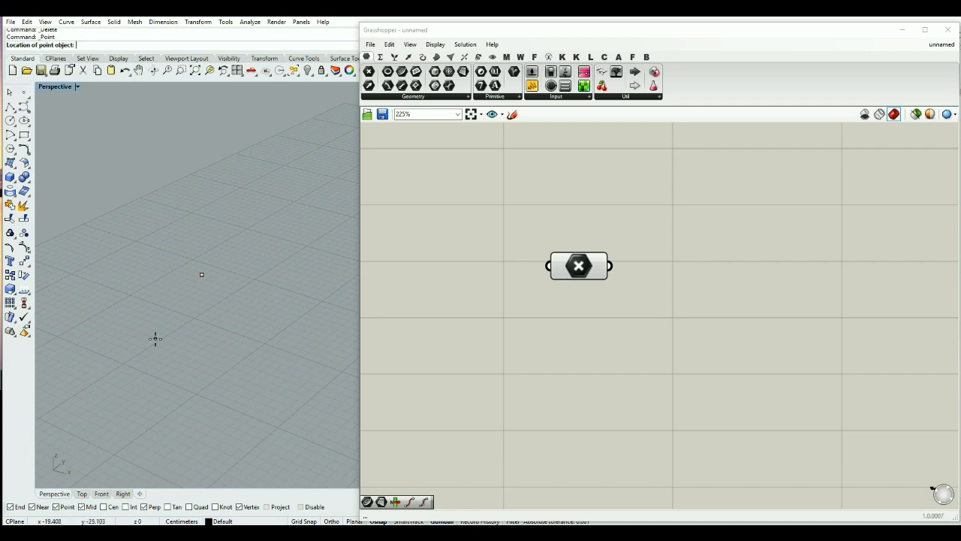
click(167, 368)
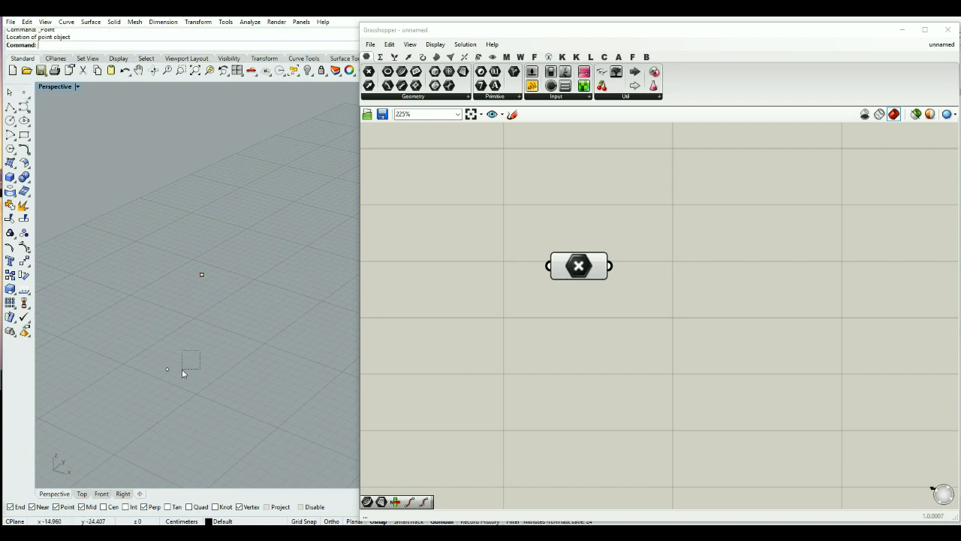
click(590, 268)
alt+drag(591, 268, 584, 382)
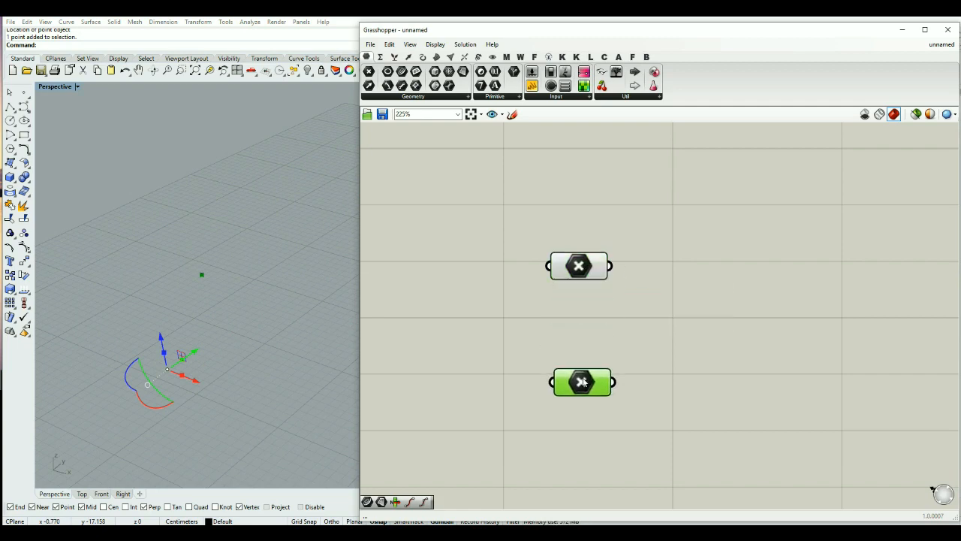
- Reference the second viewport point in the duplicated Point parameter with Set one Point
right_click(583, 382)
click(608, 448)
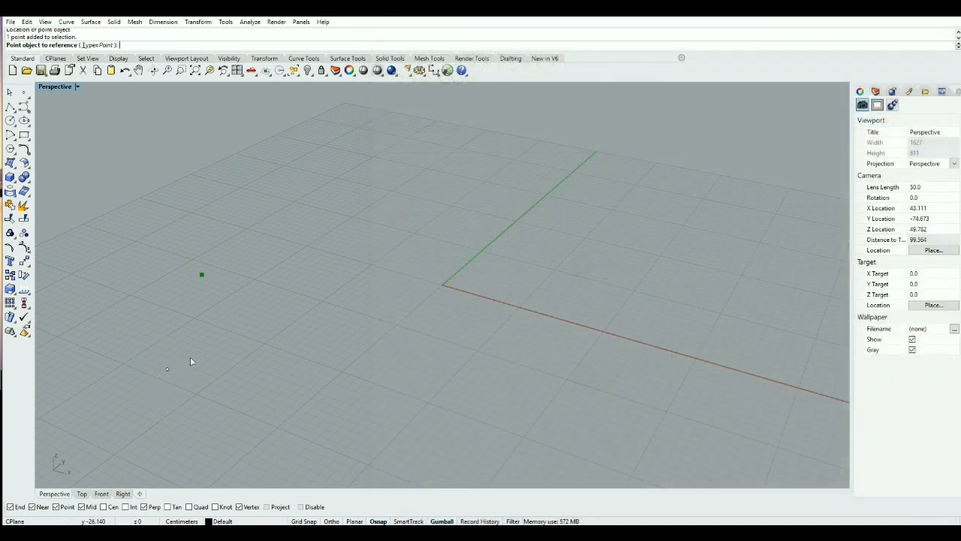
click(167, 368)
click(517, 271)
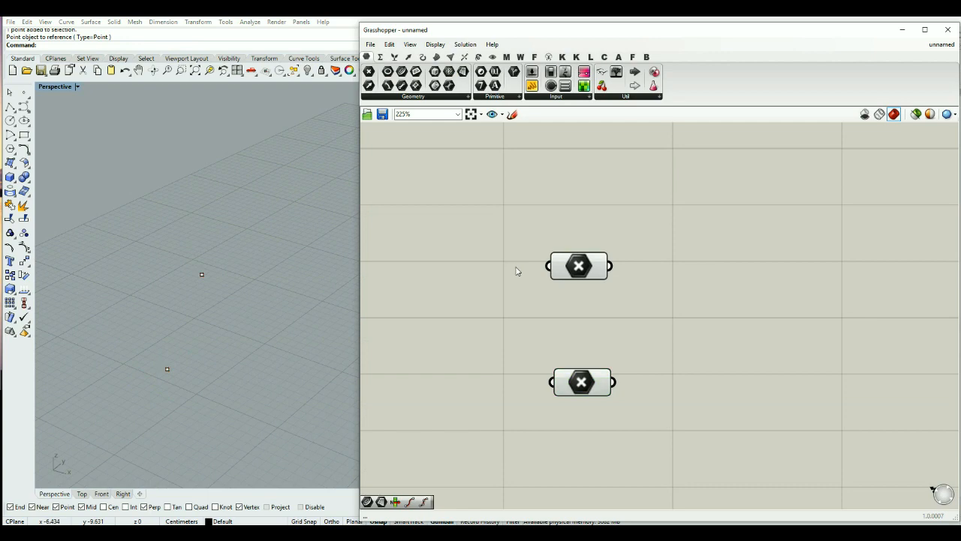
- Hide both referenced point objects in the Rhino viewport with the Hide command
drag(219, 237, 109, 429)
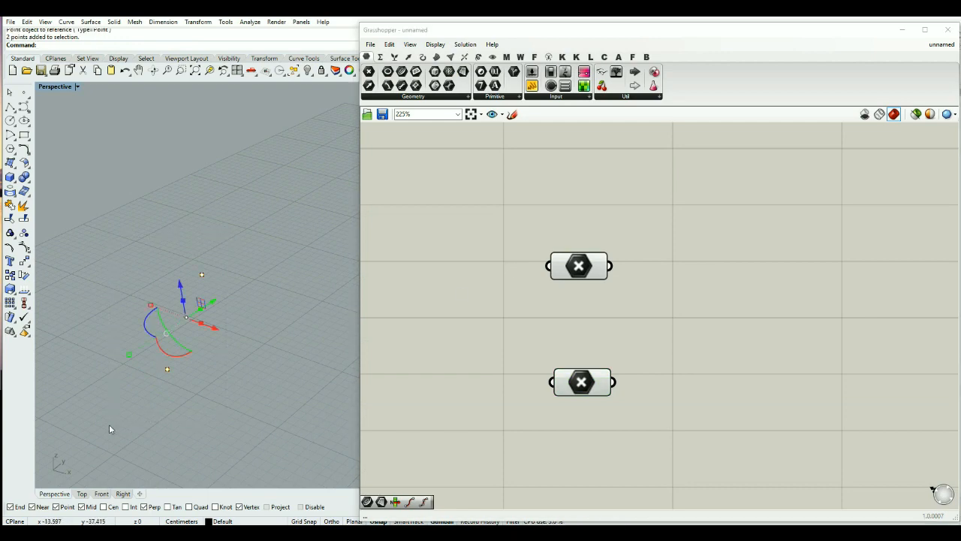
text(Hide)
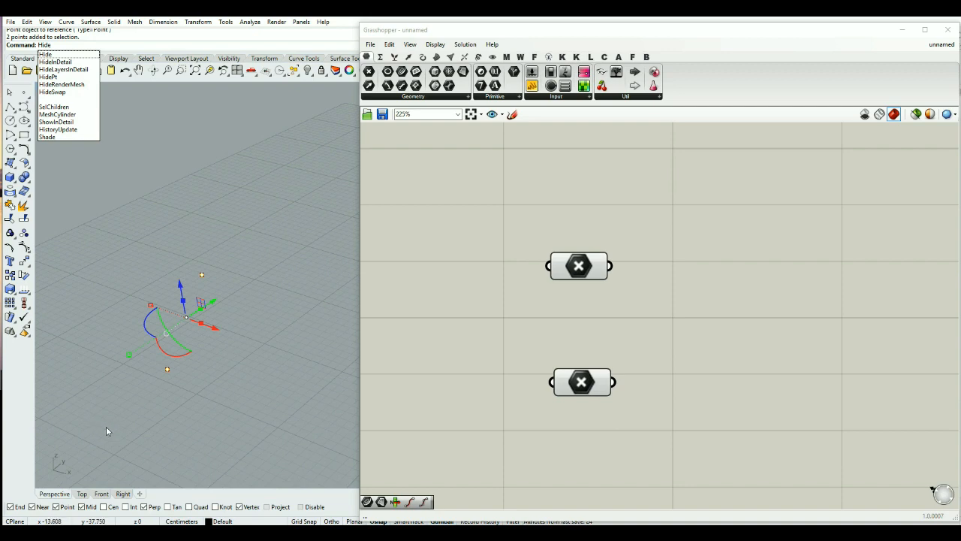
key(Return)
click(497, 304)
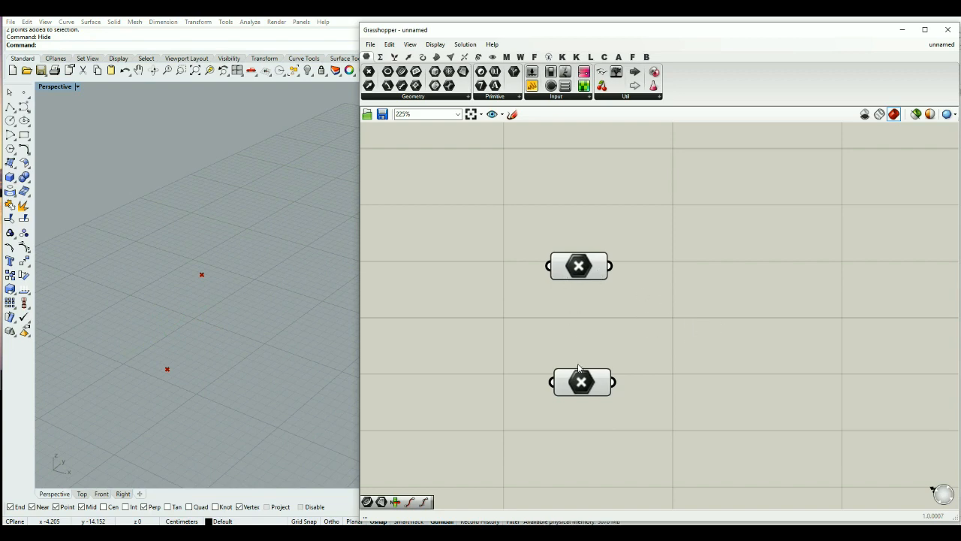
- Add a Line component beside the Point parameters, connecting the upper point to input A and the lower point to input B
double_click(727, 308)
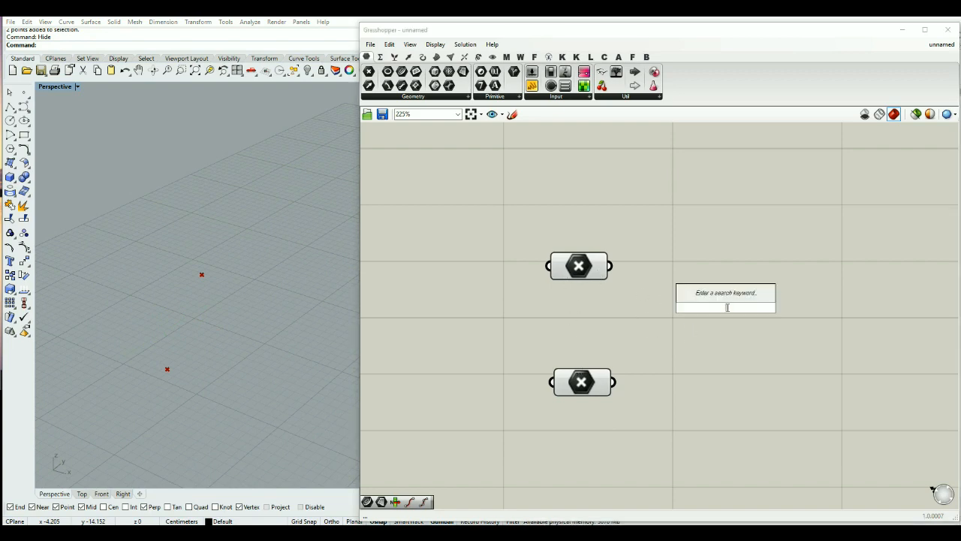
text(line)
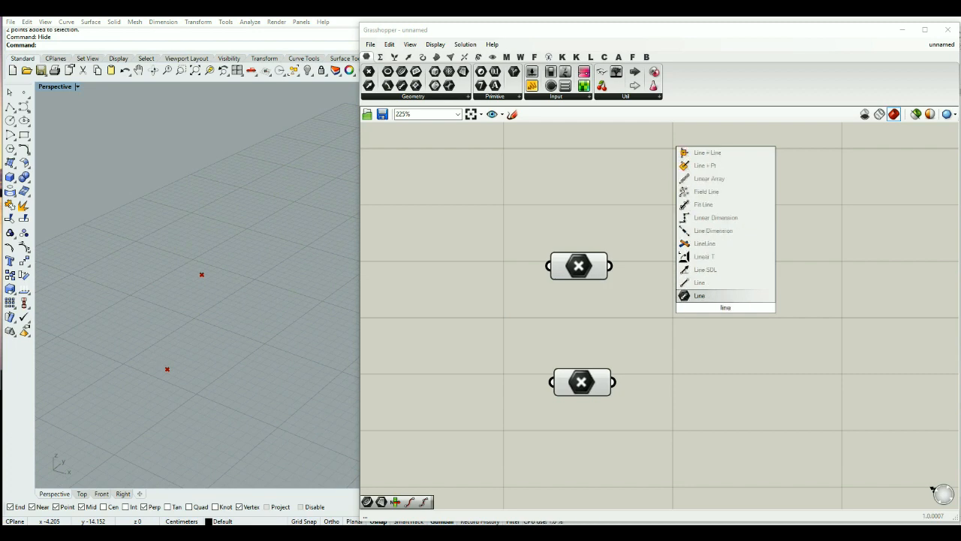
click(719, 294)
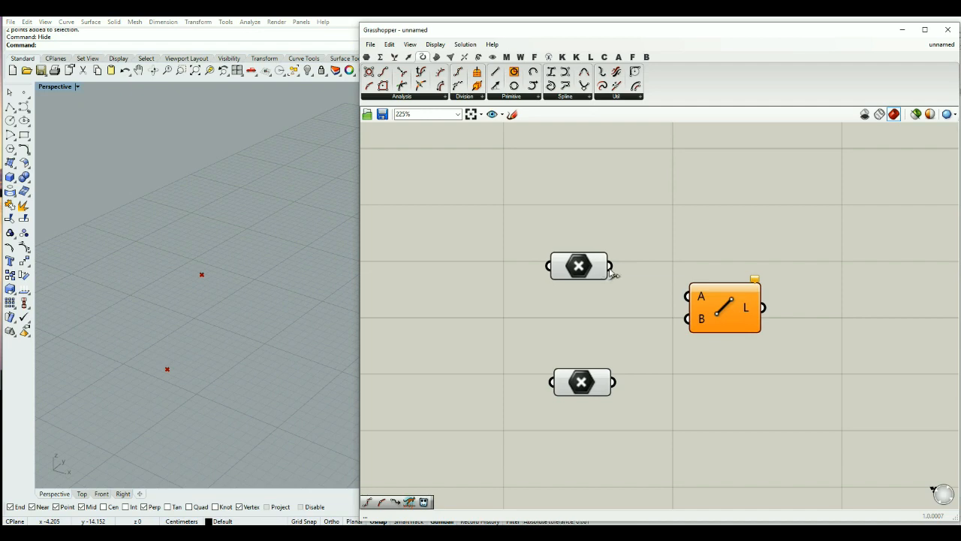
drag(611, 267, 687, 296)
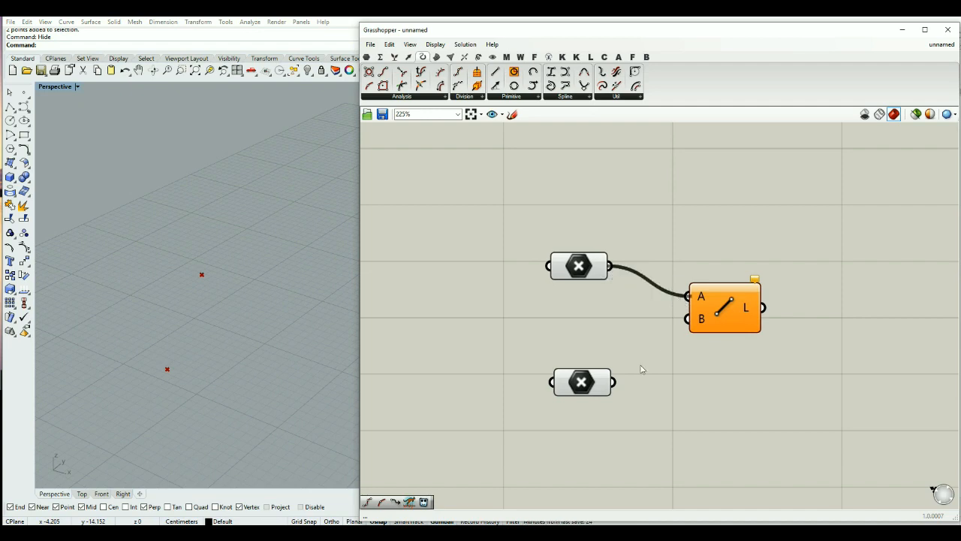
drag(614, 381, 724, 322)
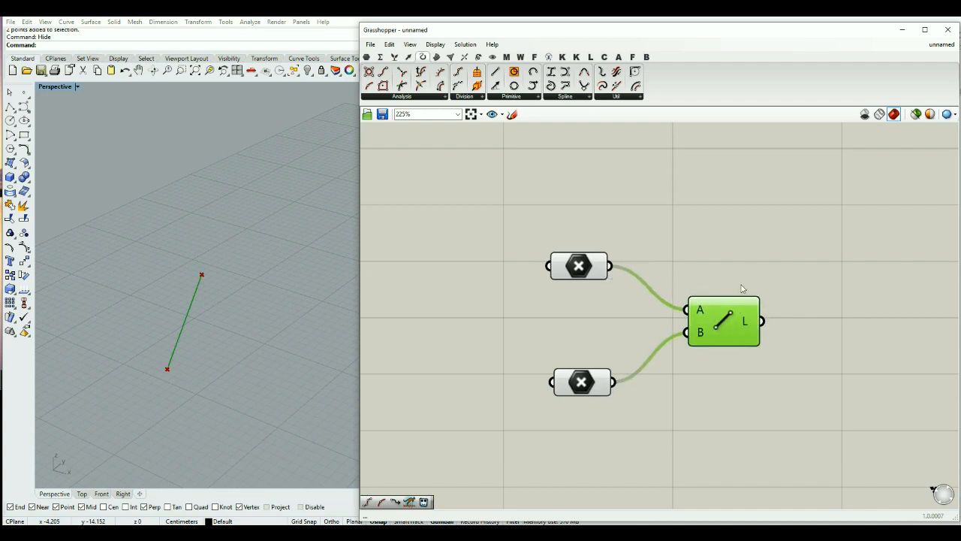
click(739, 255)
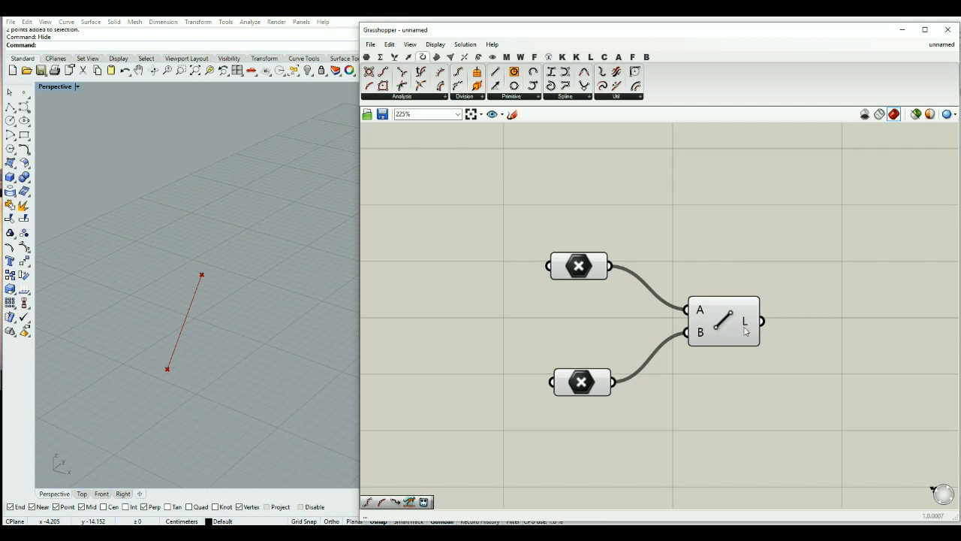
- Draw two points in the Perspective viewport beyond the Grasshopper line and connect them with a single-segment polyline
click(24, 93)
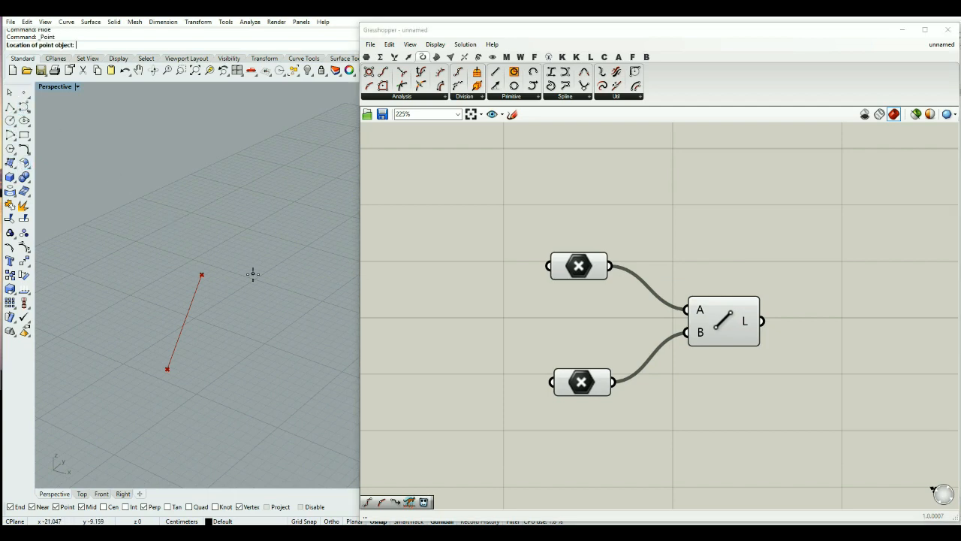
click(223, 199)
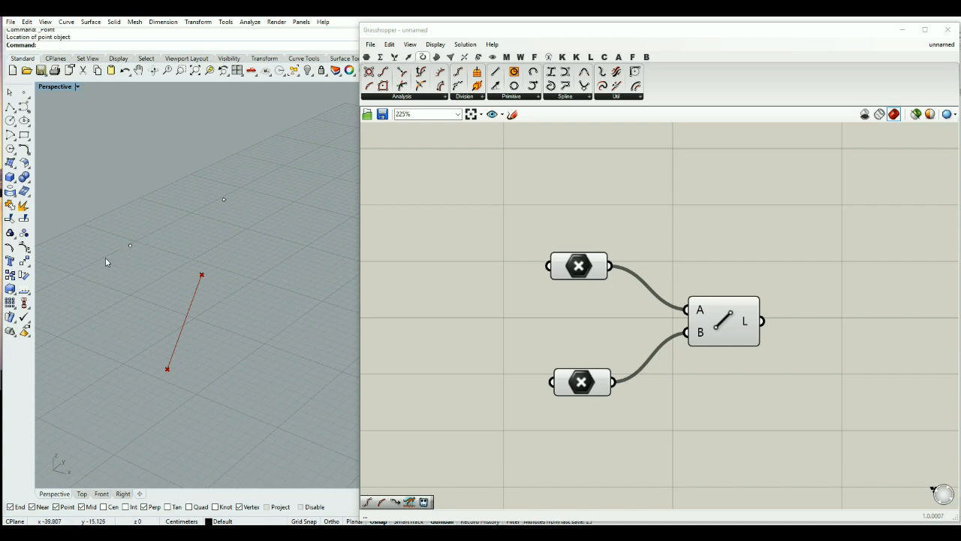
click(11, 108)
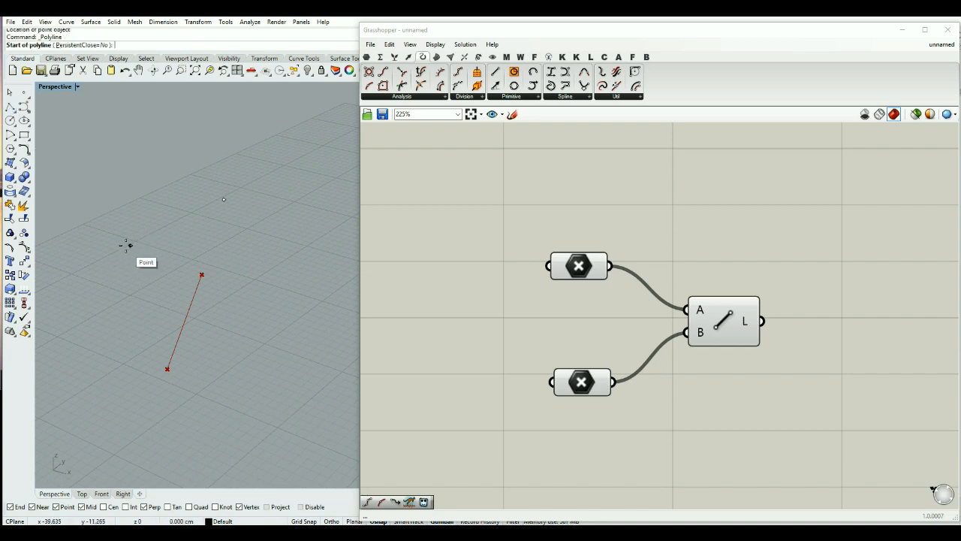
click(130, 245)
click(223, 199)
key(Return)
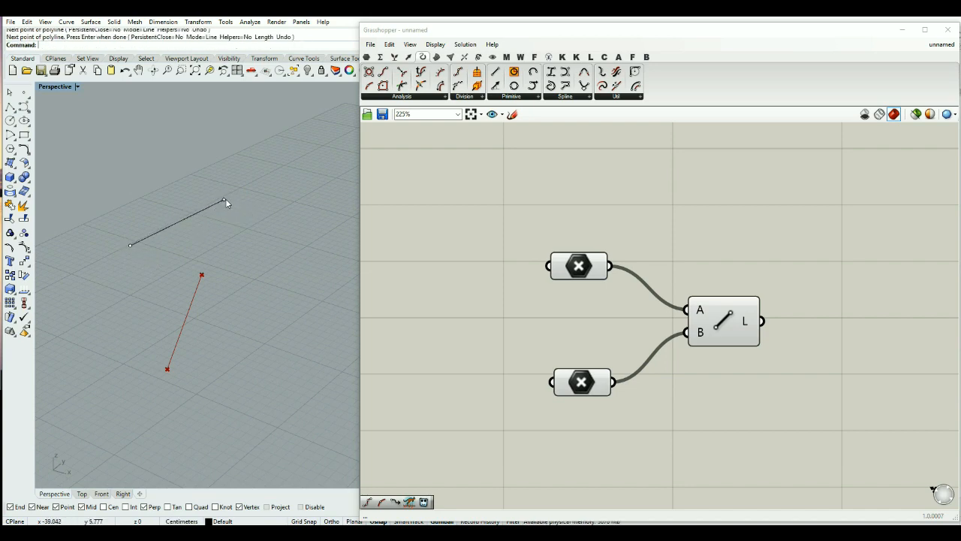
- Move the point at the polyline's far end away from the curve, parallel to the ground plane
click(225, 199)
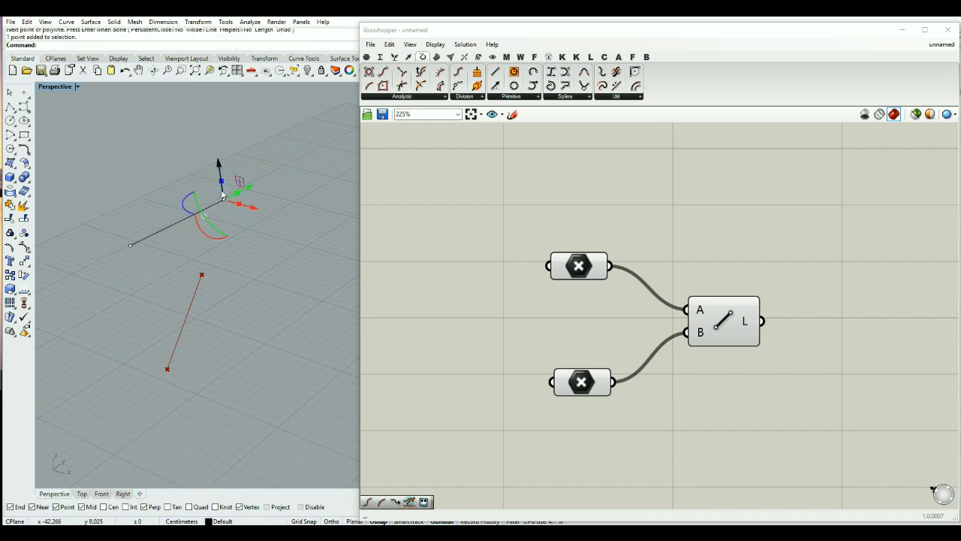
drag(239, 182, 293, 169)
click(293, 273)
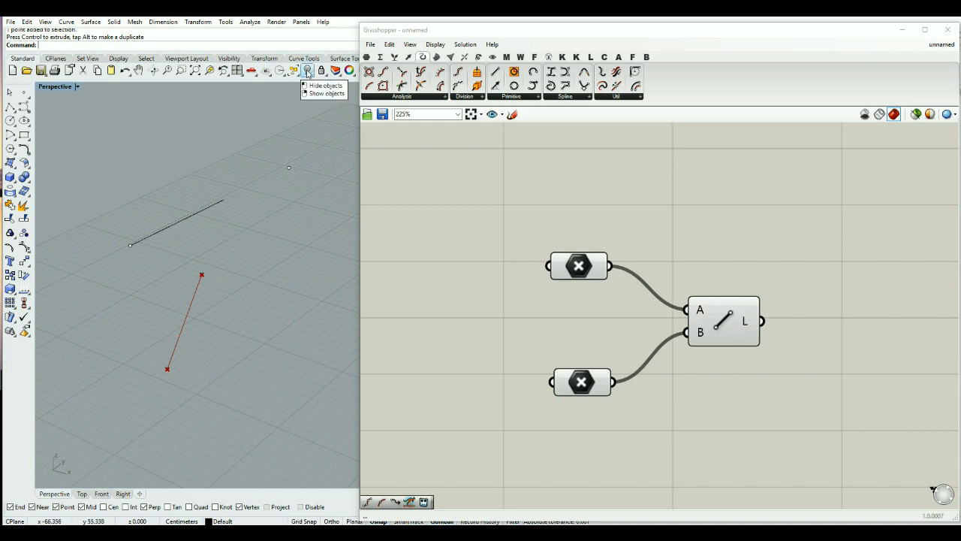
- Show the hidden referenced points and move each one across the ground plane to reshape the Grasshopper line
click(307, 71)
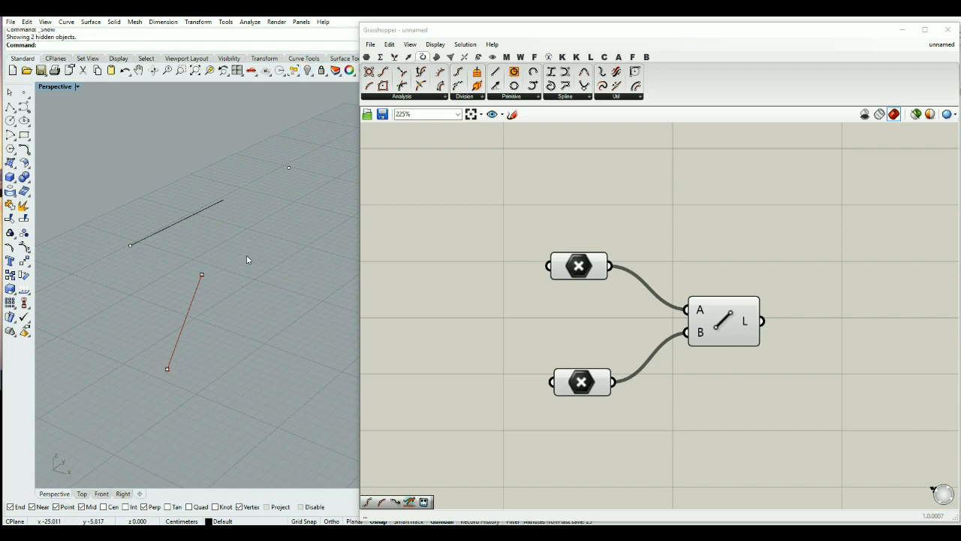
drag(187, 296, 256, 245)
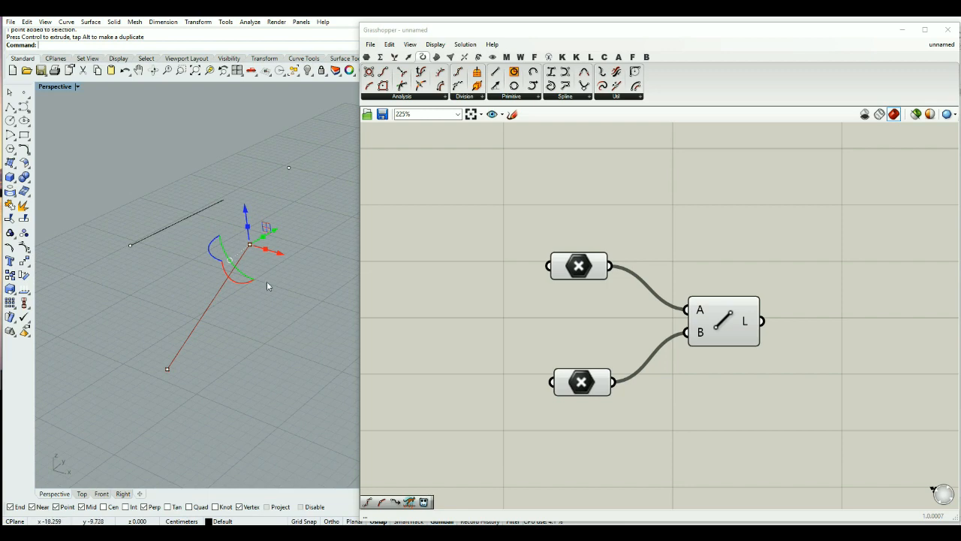
drag(267, 227, 150, 275)
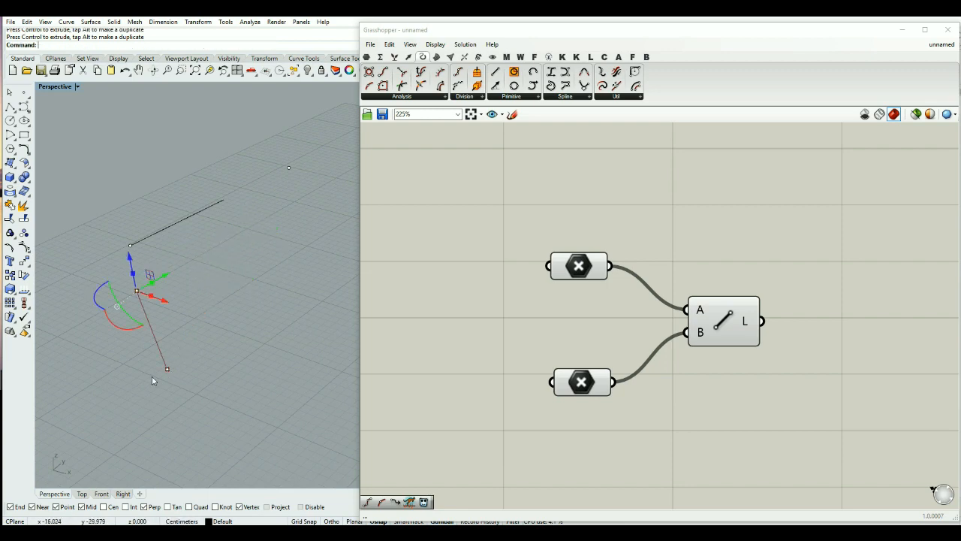
click(167, 368)
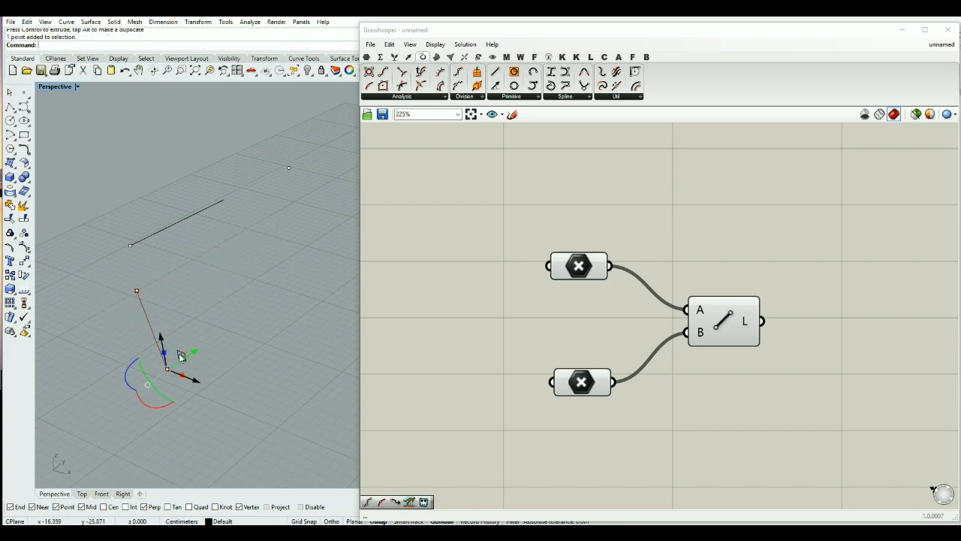
drag(180, 356, 274, 265)
click(184, 403)
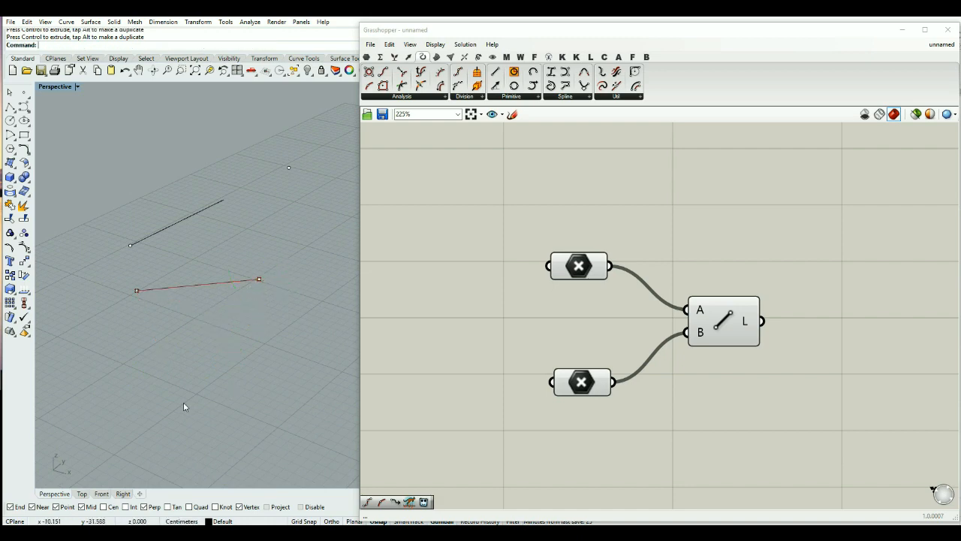
scroll(215, 364, down, 2)
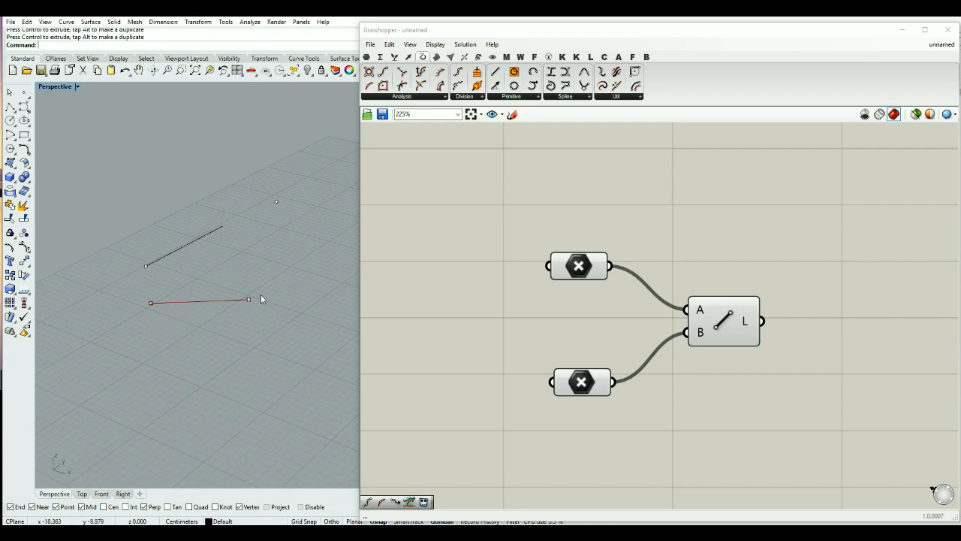
click(472, 307)
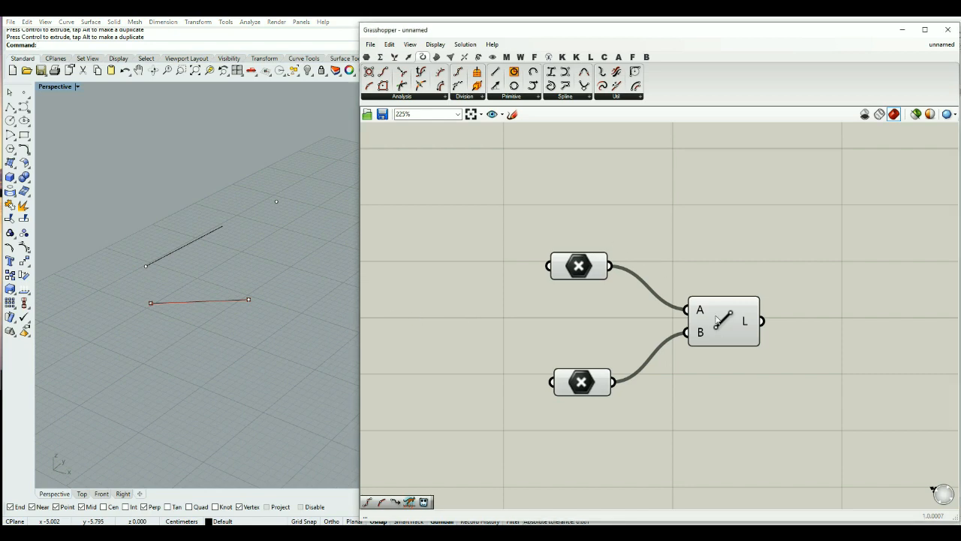
drag(259, 291, 245, 312)
click(469, 272)
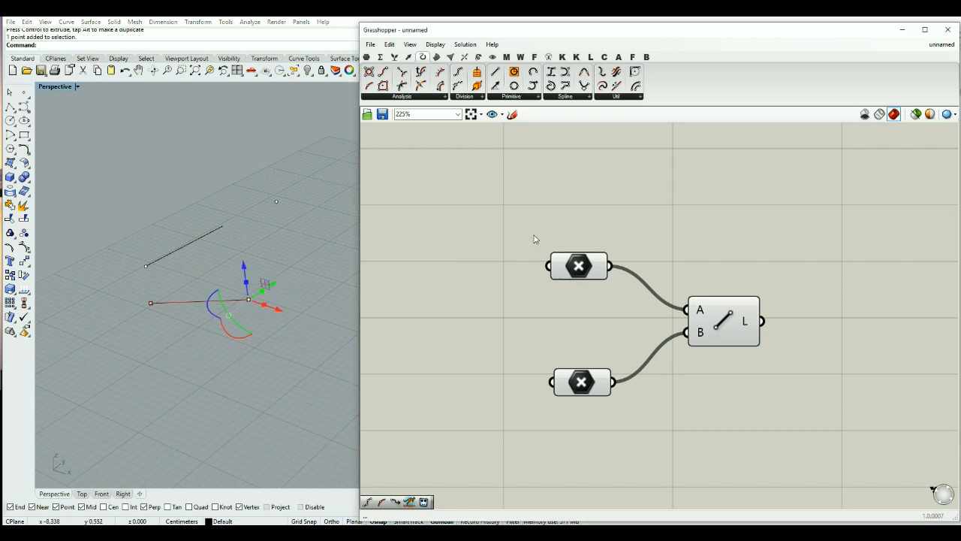
- Add a Construct Point component to the Grasshopper canvas above the upper Point parameter
double_click(514, 203)
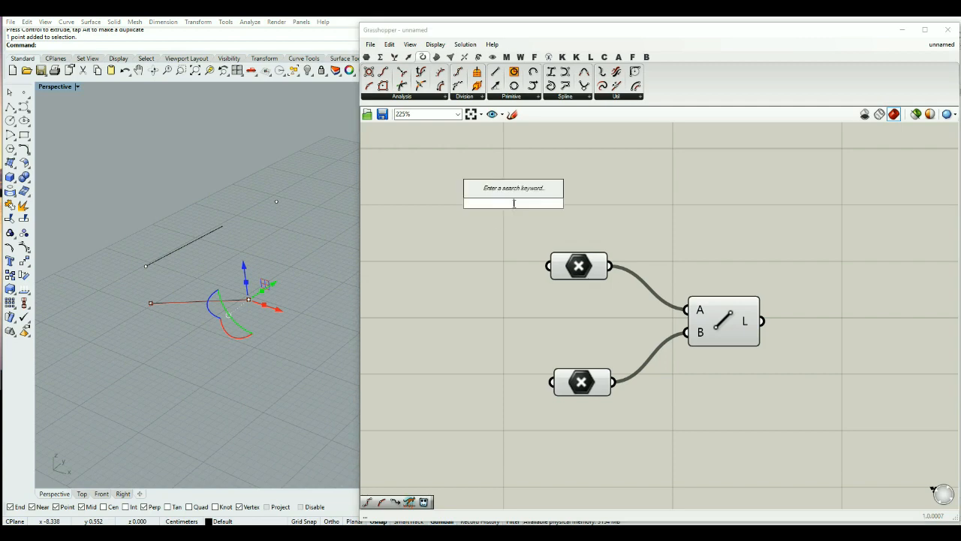
text(cons)
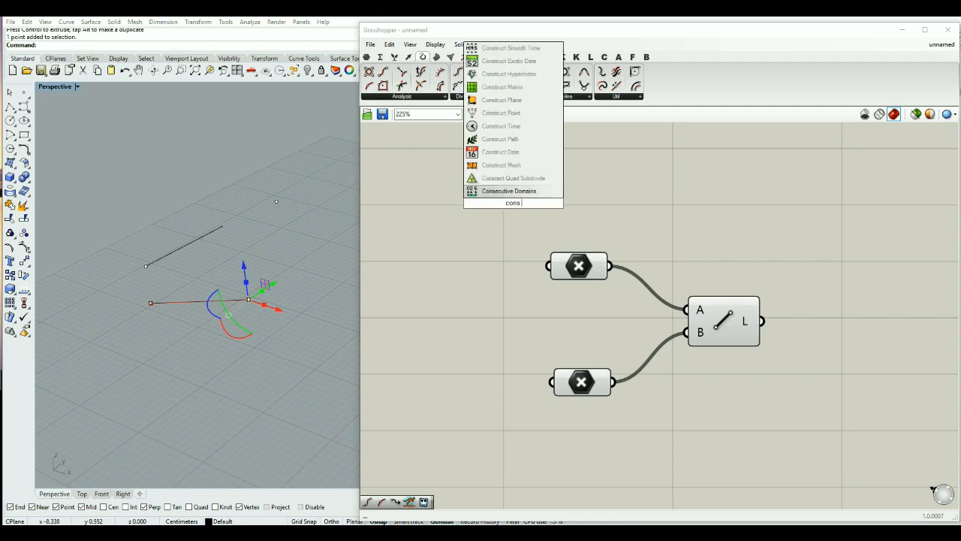
text( pl)
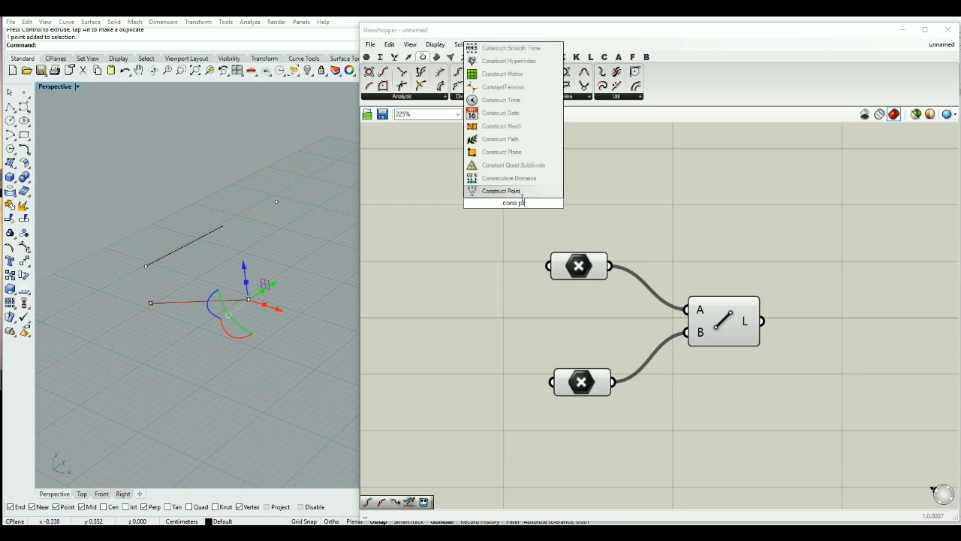
click(518, 191)
drag(513, 227, 531, 223)
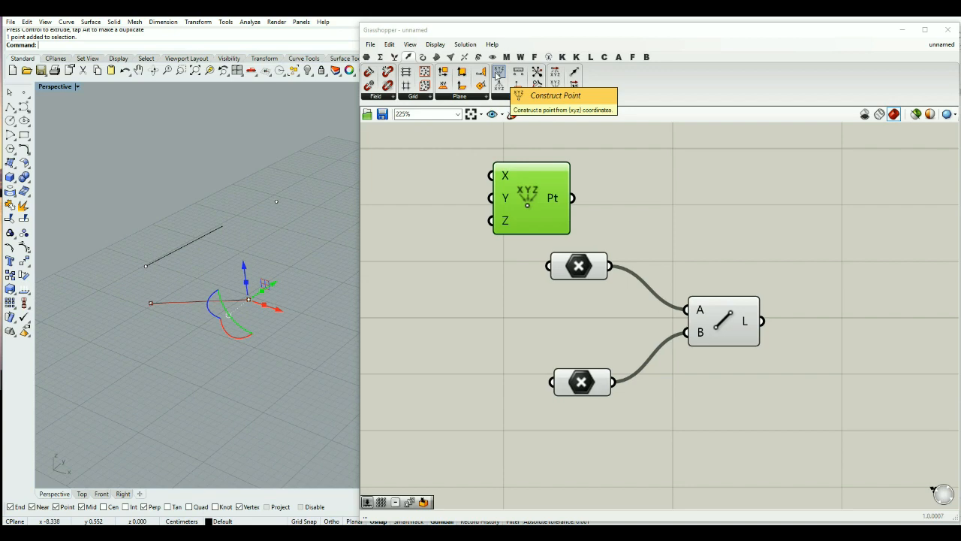
- Delete both Point parameters and reposition the Construct Point component slightly lower on the canvas
click(578, 266)
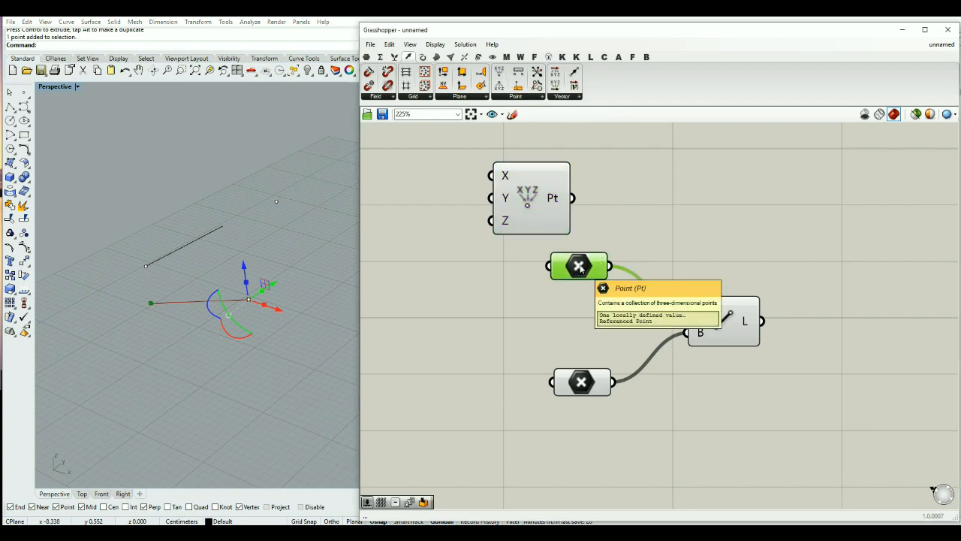
key(Delete)
click(581, 382)
key(Delete)
drag(537, 195, 560, 216)
- Delete all the points and the polyline from the Rhino Perspective viewport
click(300, 208)
drag(322, 167, 59, 404)
key(Delete)
- Duplicate the Construct Point component directly below the original
click(555, 230)
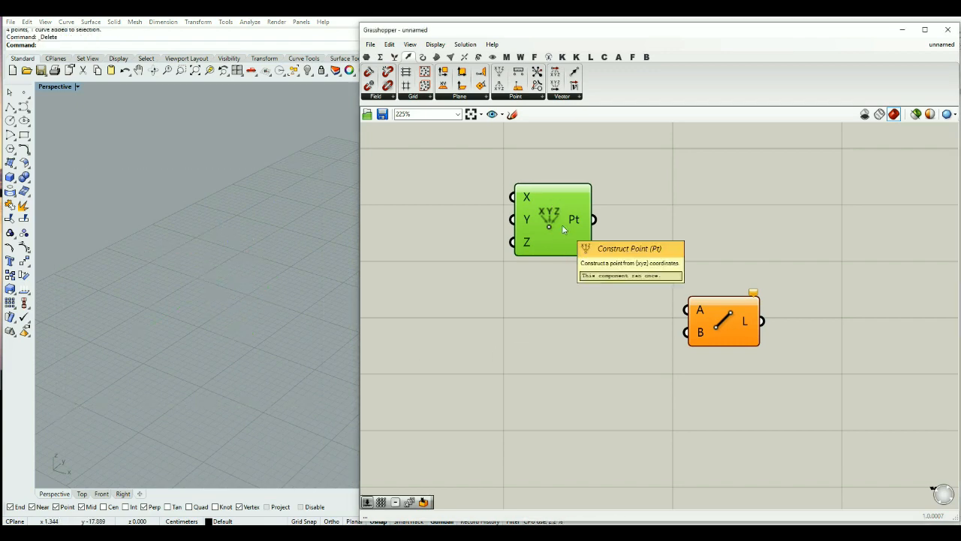
alt+drag(563, 229, 562, 401)
click(616, 305)
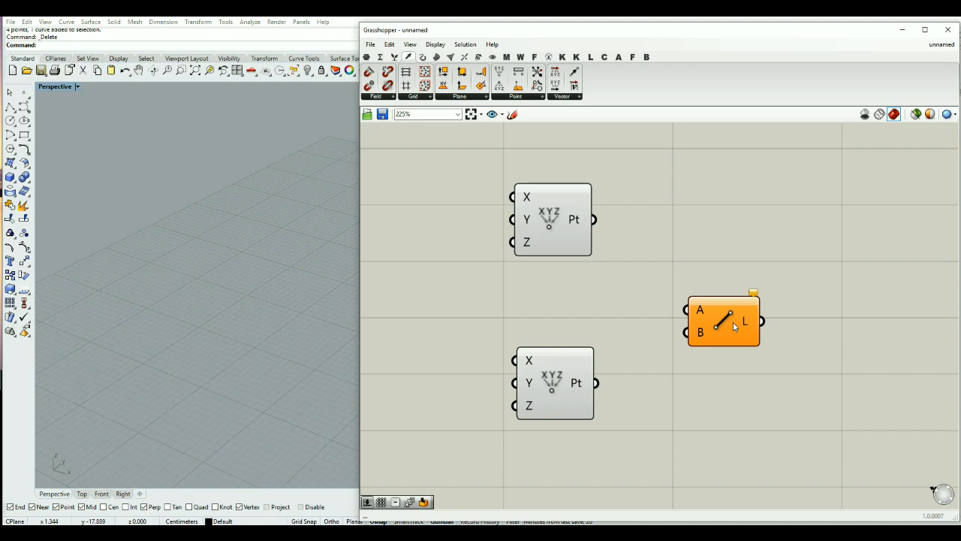
- Center the Line component between the Construct Point components and connect the upper Pt output to A and the lower Pt output to B
drag(733, 323, 734, 302)
click(621, 214)
drag(593, 219, 594, 395)
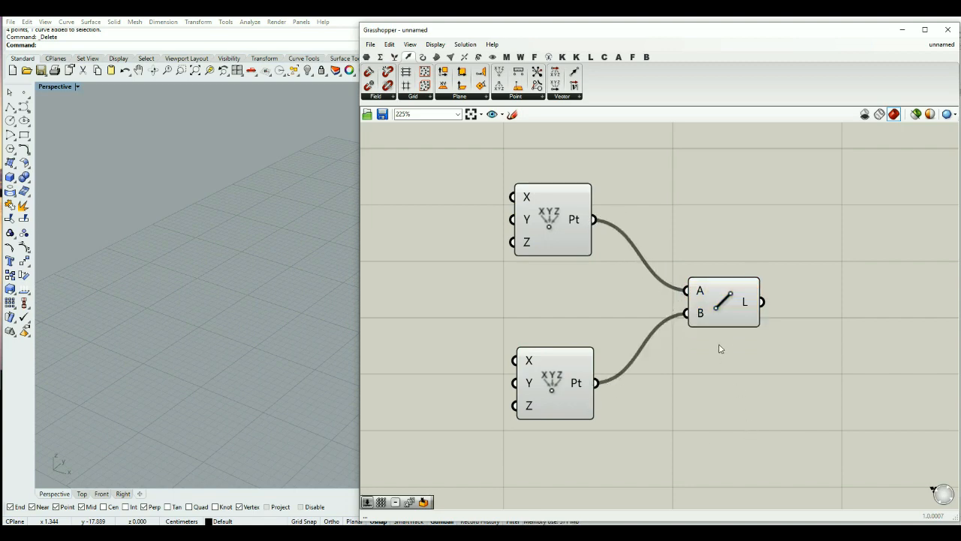
- Set the X input of the upper Construct Point component to 10
click(234, 351)
scroll(275, 248, down, 8)
scroll(293, 245, up, 7)
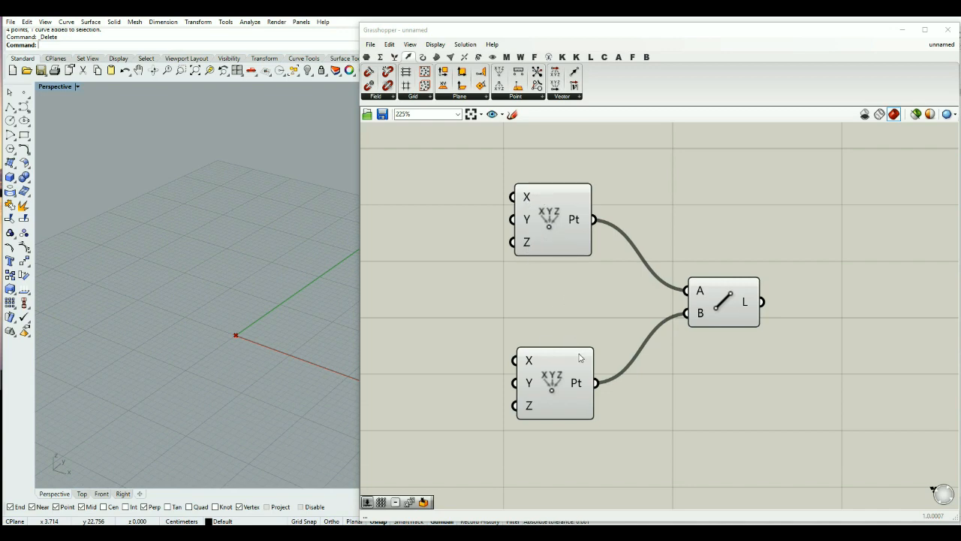
mouse_move(579, 361)
mouse_move(524, 201)
scroll(621, 319, down, 1)
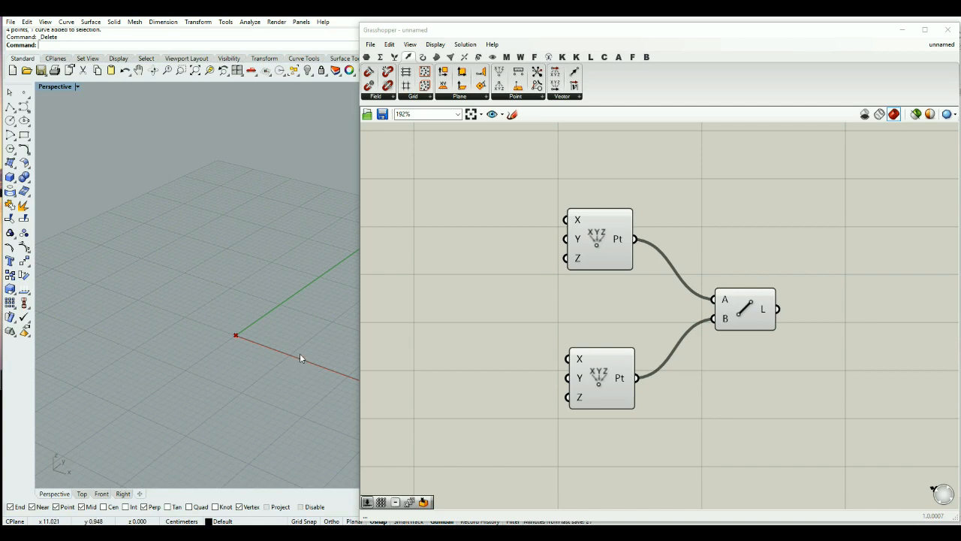
right_click(576, 222)
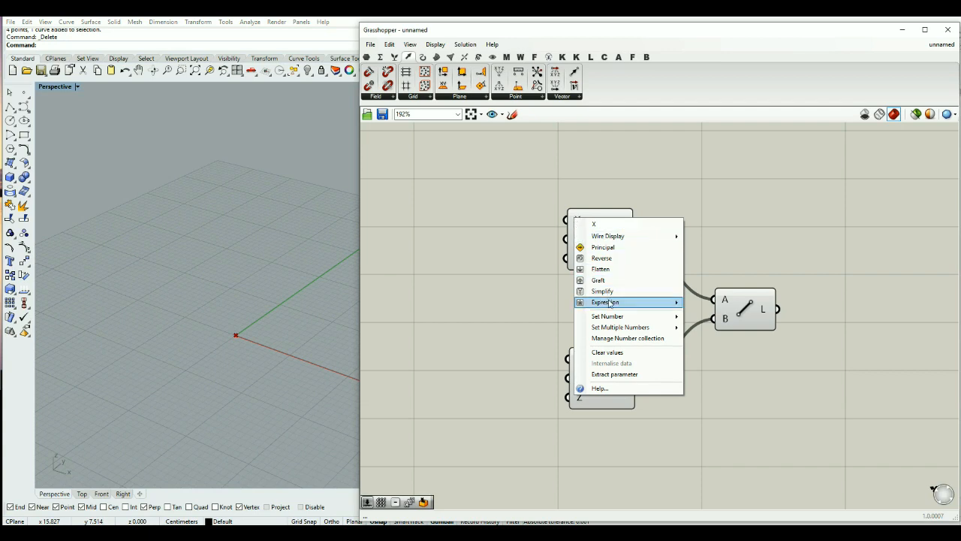
mouse_move(613, 320)
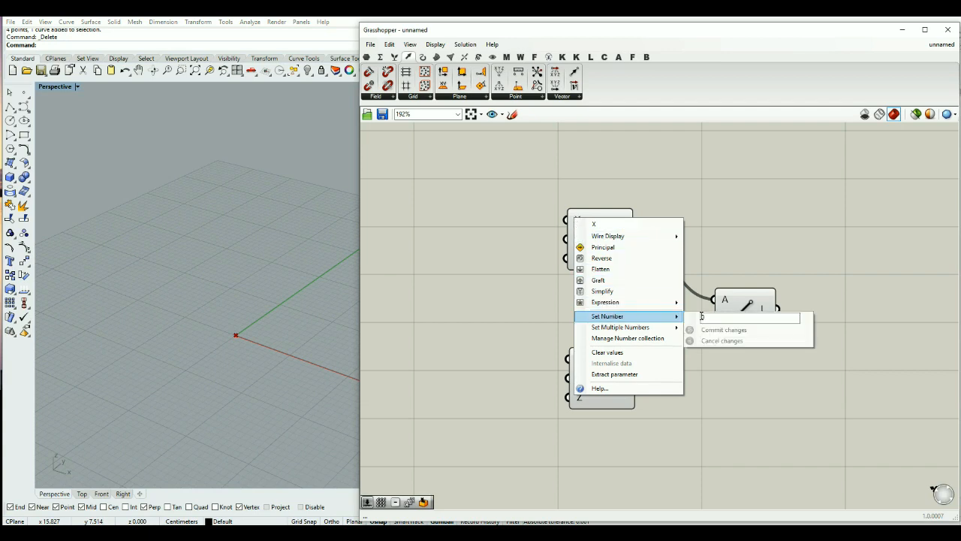
click(703, 318)
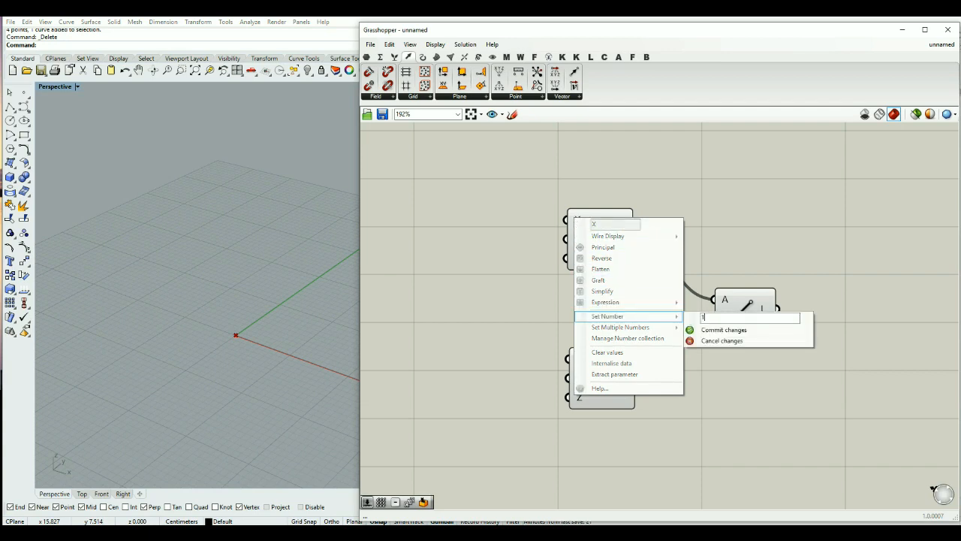
text(10)
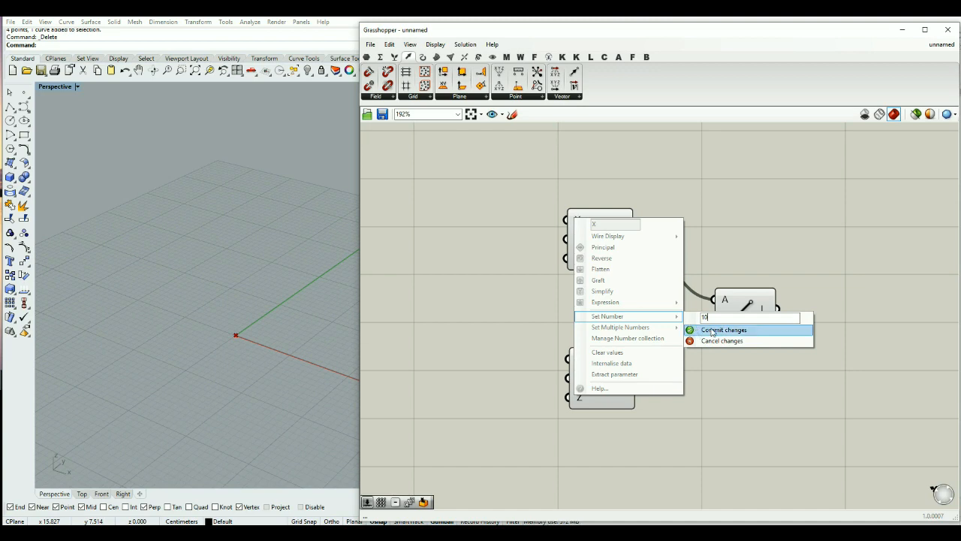
click(728, 331)
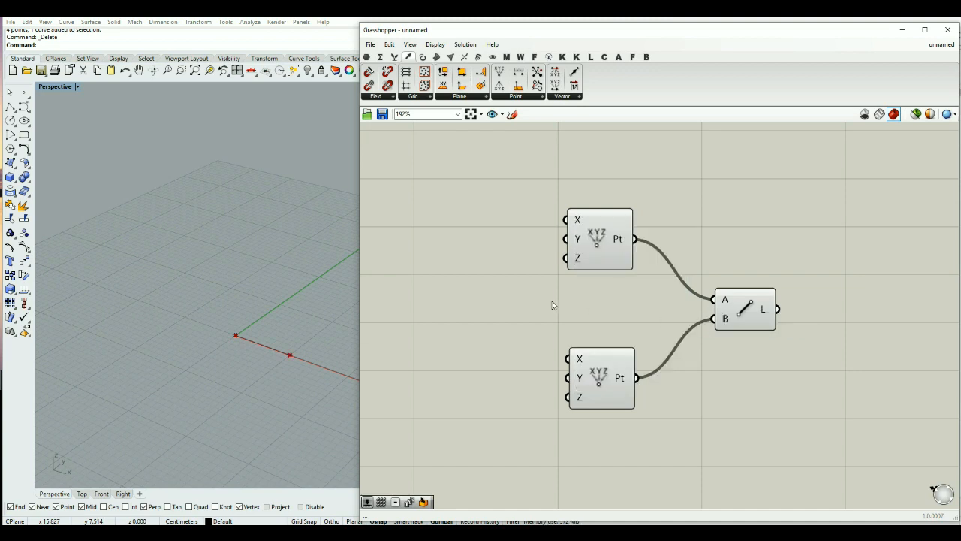
- Select the Line component to highlight its geometry and inspect it from different angles in the Perspective viewport
right_drag(243, 407, 271, 377)
click(772, 324)
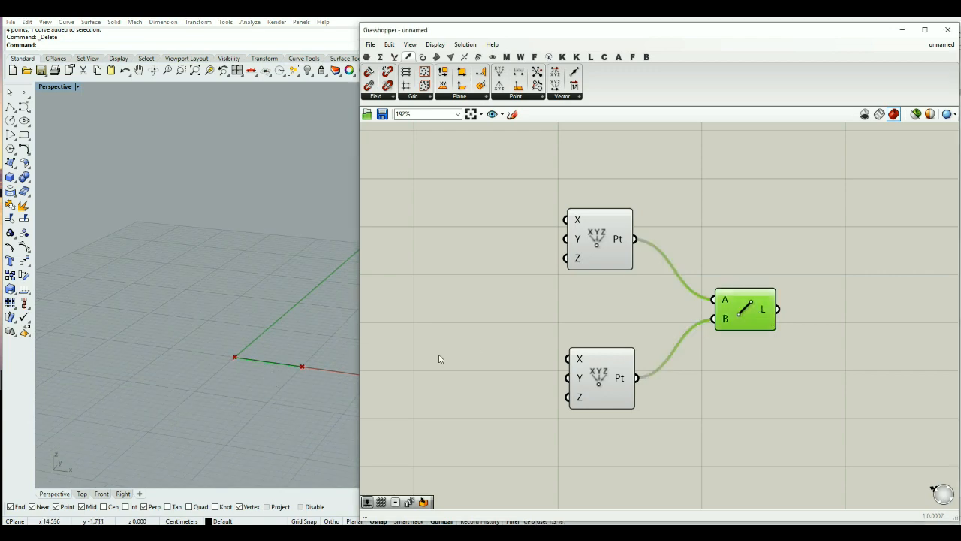
right_drag(299, 372, 272, 391)
right_drag(242, 337, 279, 345)
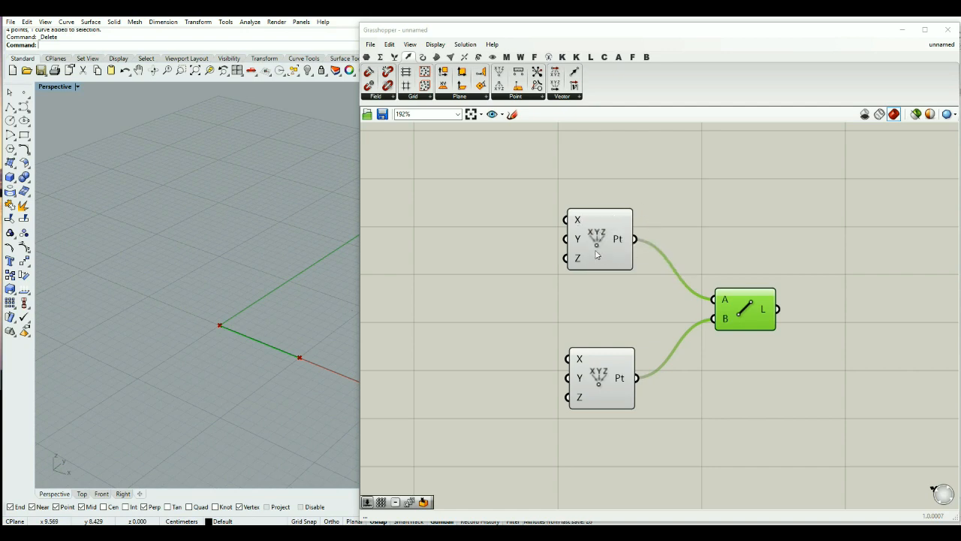
- Set the Z input of the upper Construct Point component to 4 and inspect the raised endpoint
mouse_move(576, 221)
right_click(577, 260)
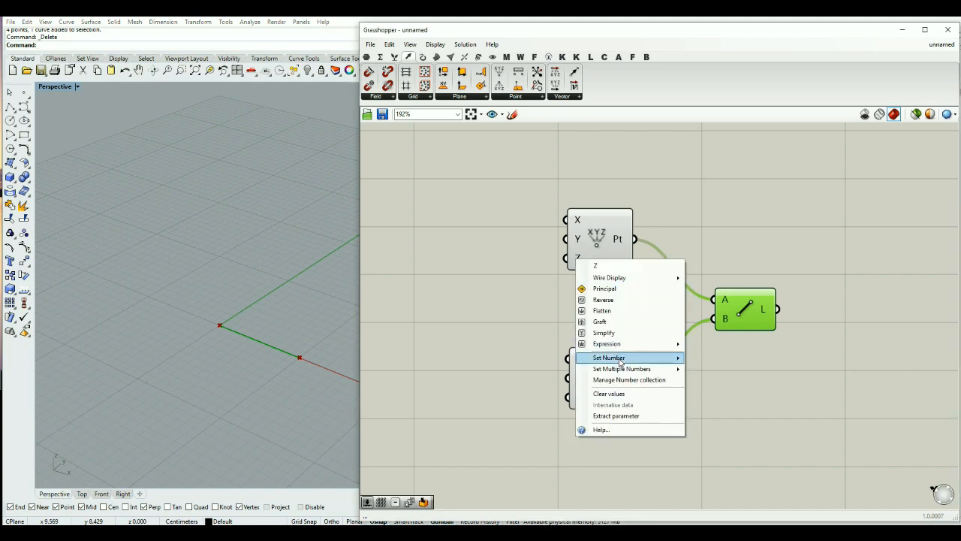
mouse_move(679, 358)
text(4)
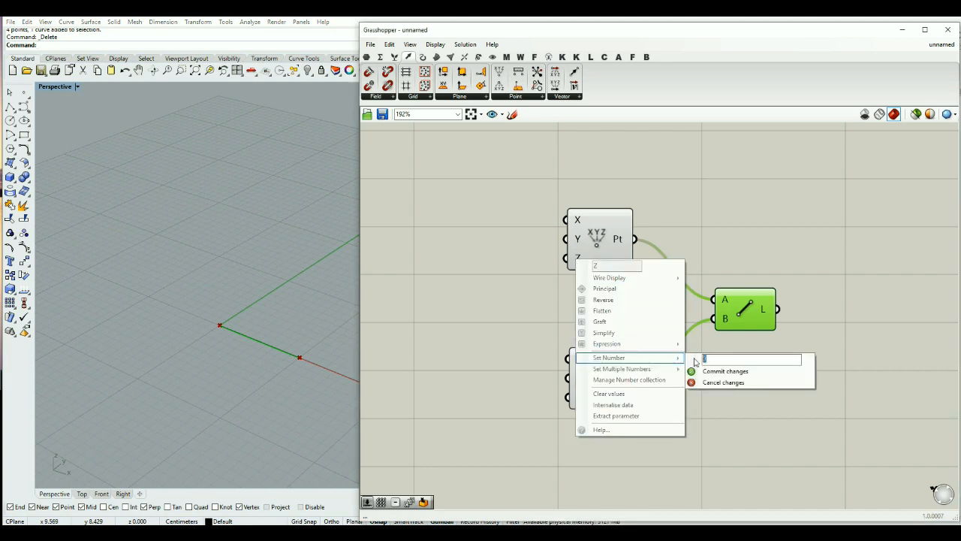
click(698, 372)
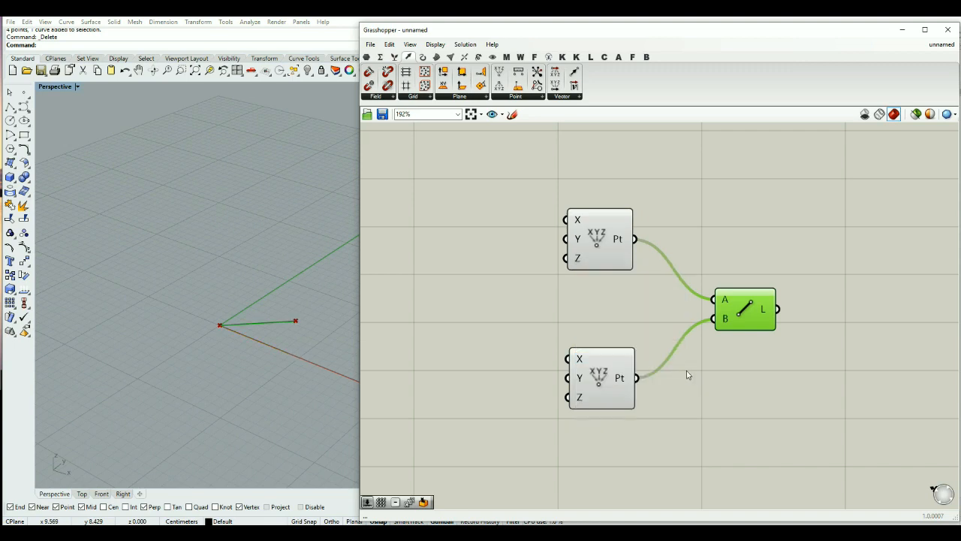
right_drag(331, 376, 313, 403)
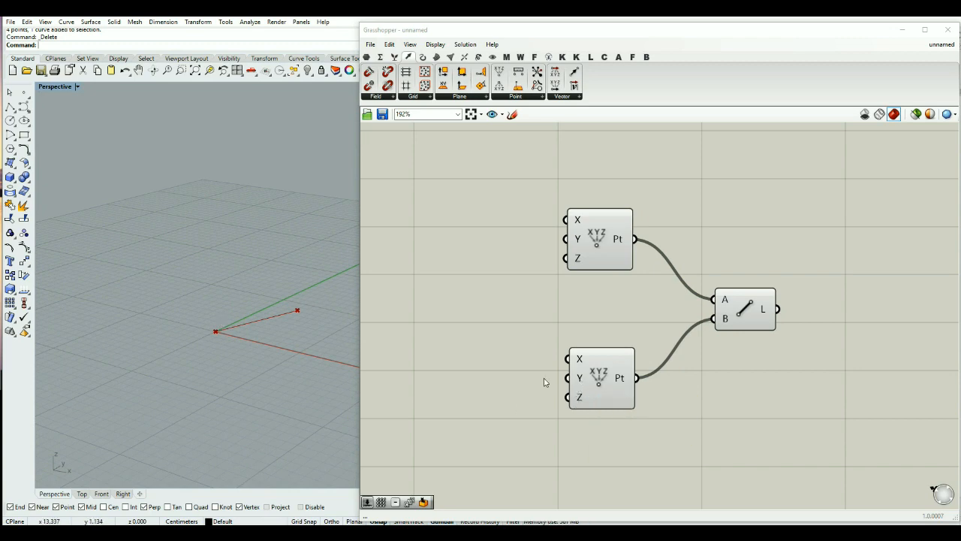
- Set the Y input of the lower Construct Point component to -10 and inspect the moved endpoint in the Perspective viewport
right_click(580, 380)
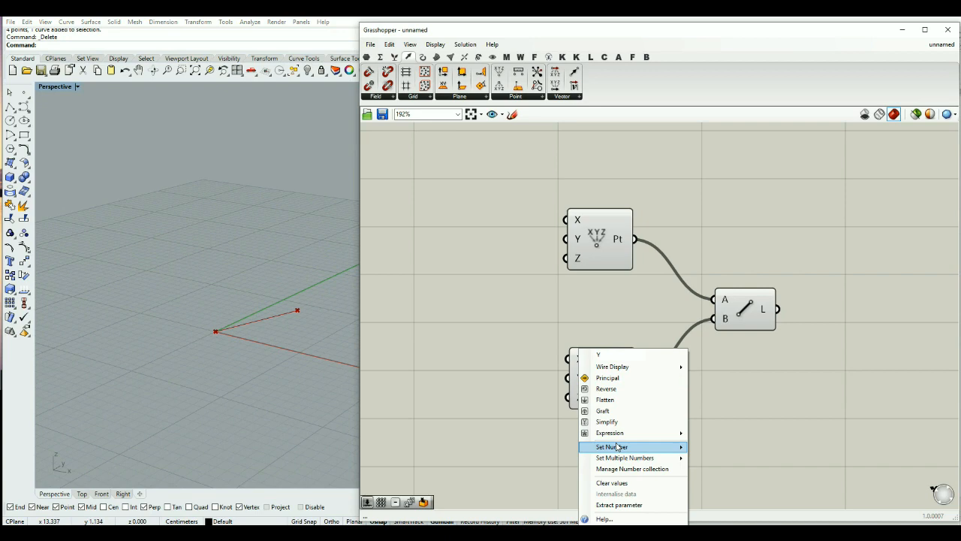
mouse_move(650, 449)
double_click(717, 450)
text(0)
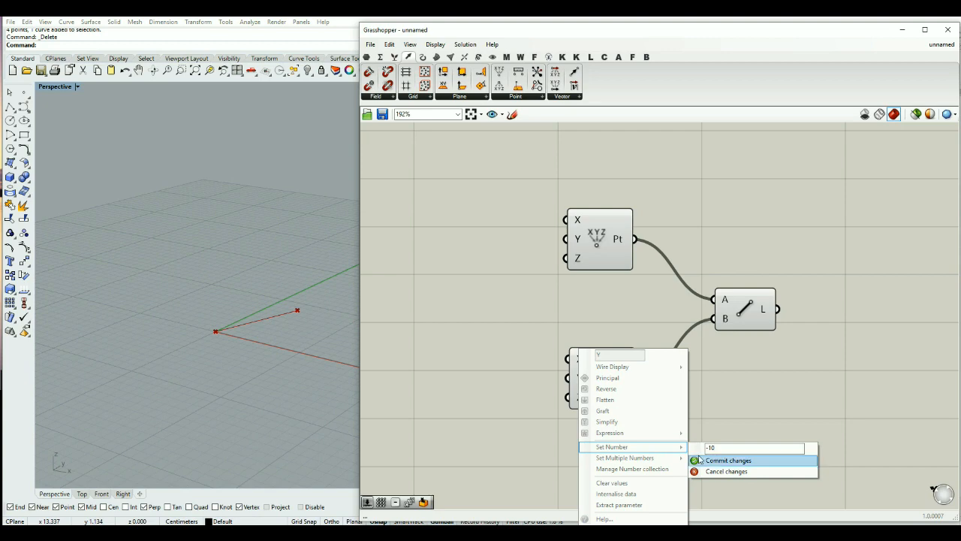
click(710, 461)
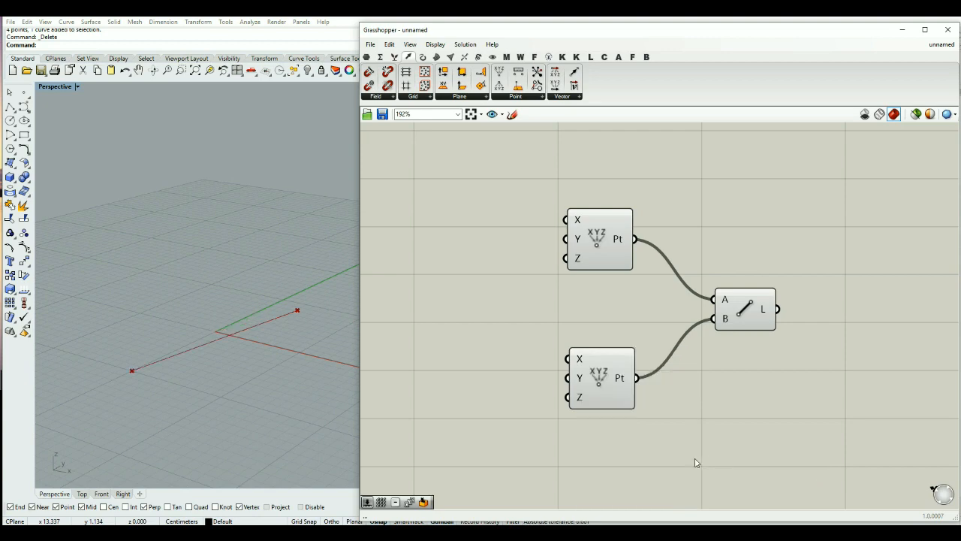
right_drag(276, 407, 268, 386)
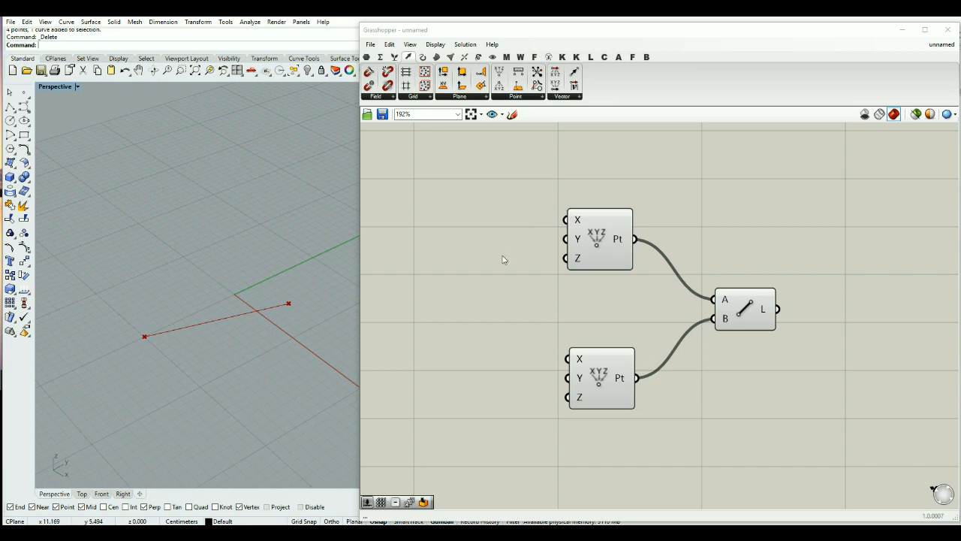
- Add a number slider with value 3 and connect it to the X, Y and Z inputs of the upper Construct Point component
double_click(451, 265)
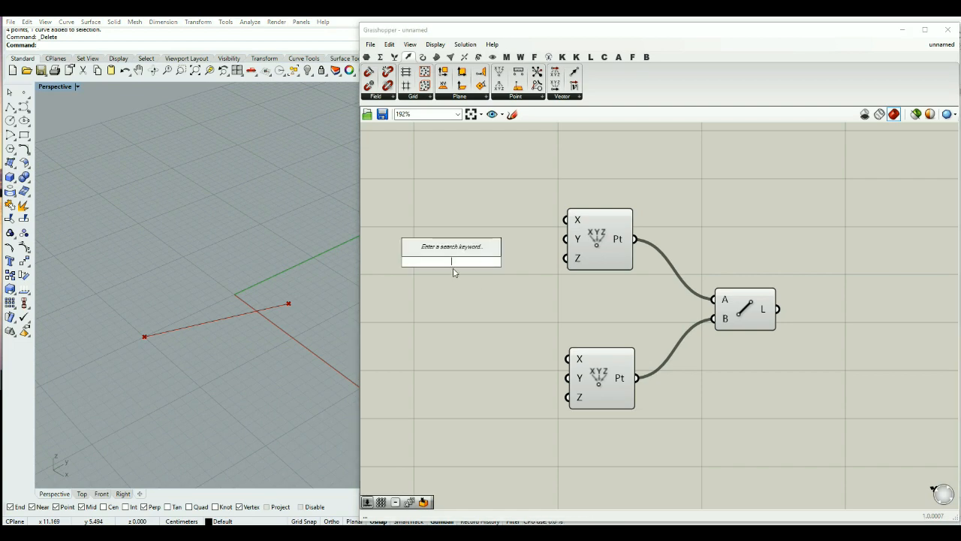
text(3)
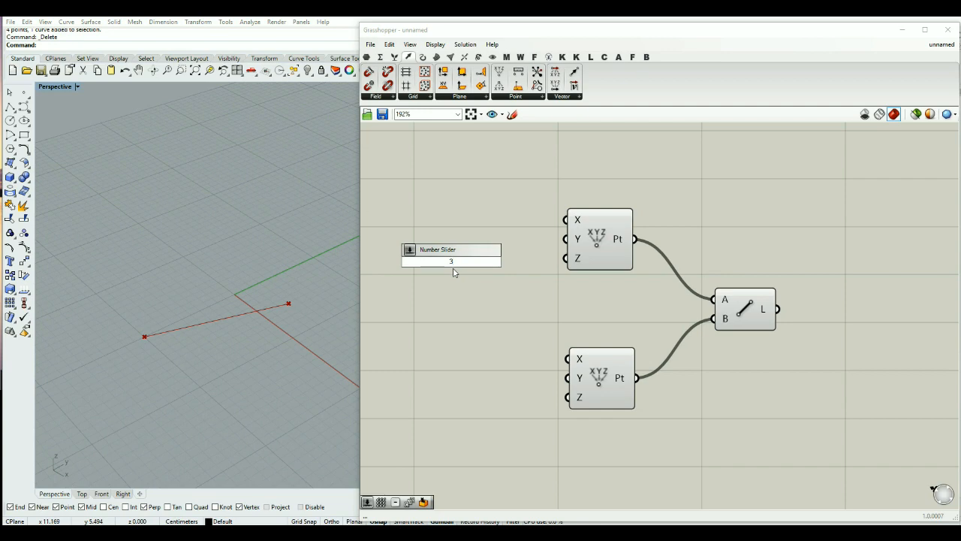
key(Return)
drag(495, 263, 495, 234)
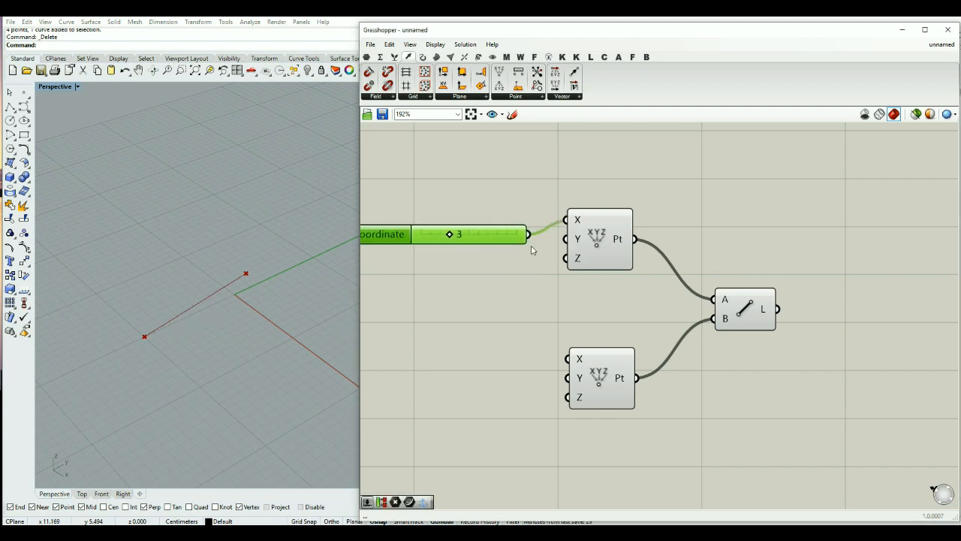
drag(560, 256, 529, 235)
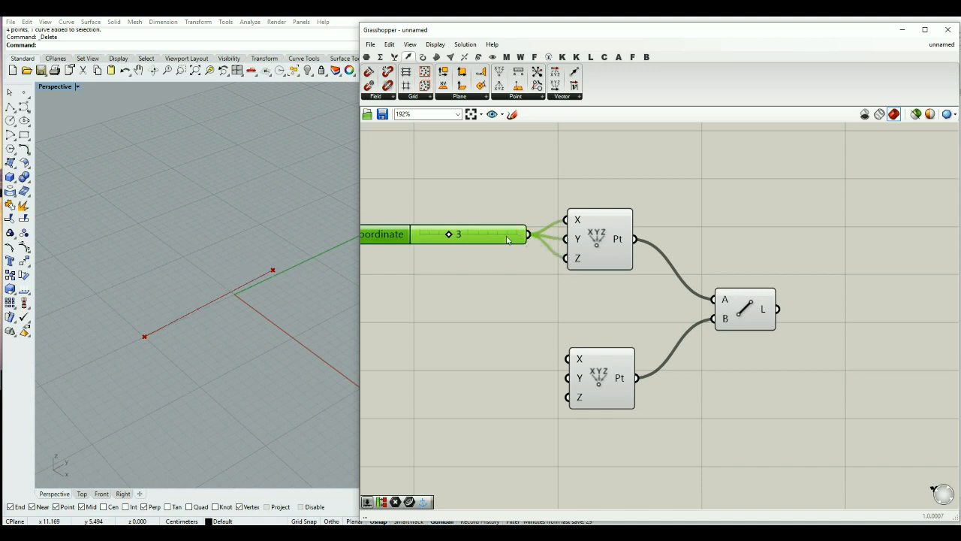
drag(475, 248, 474, 254)
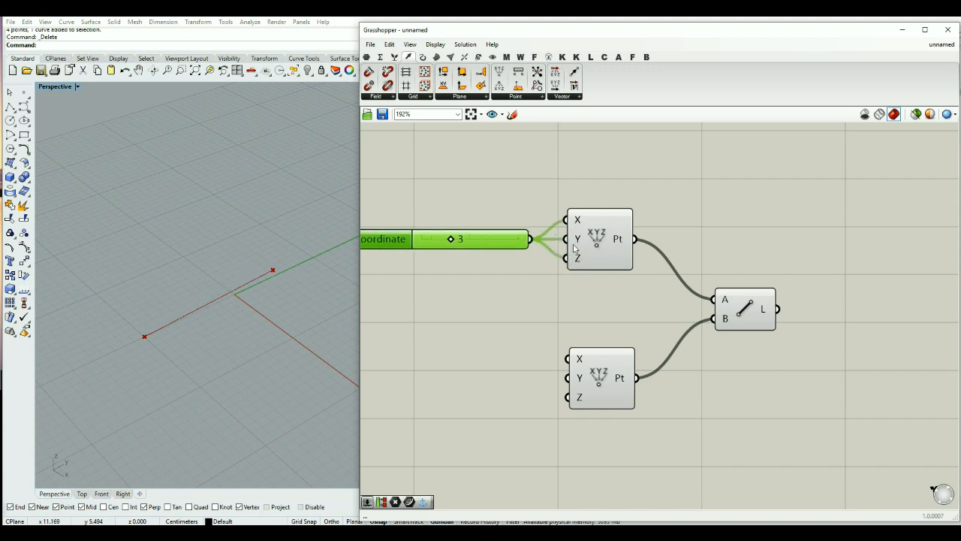
middle_click(271, 316)
right_drag(235, 225, 286, 361)
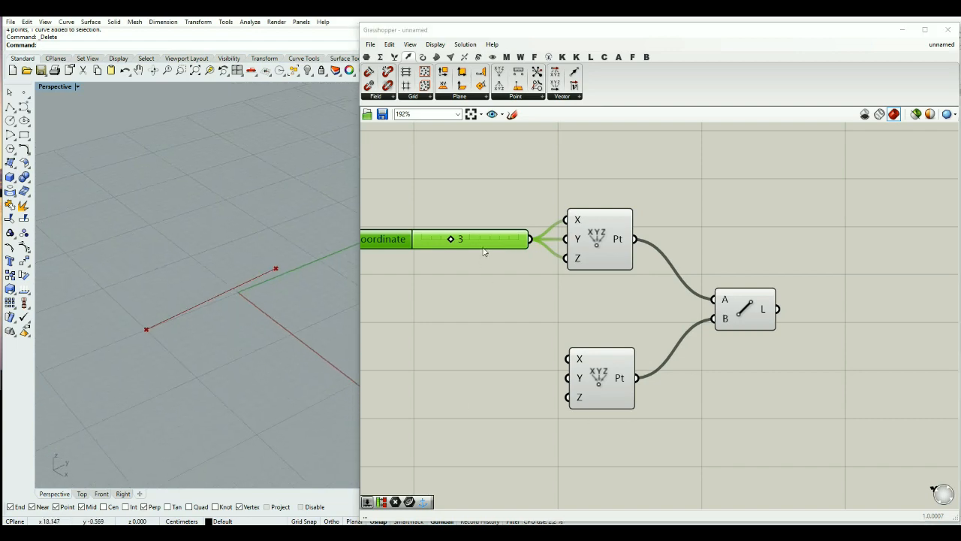
- Copy the slider, connect the copy to the lower Construct Point component's Z input and set it to 10
alt+drag(504, 255, 497, 405)
drag(572, 403, 533, 397)
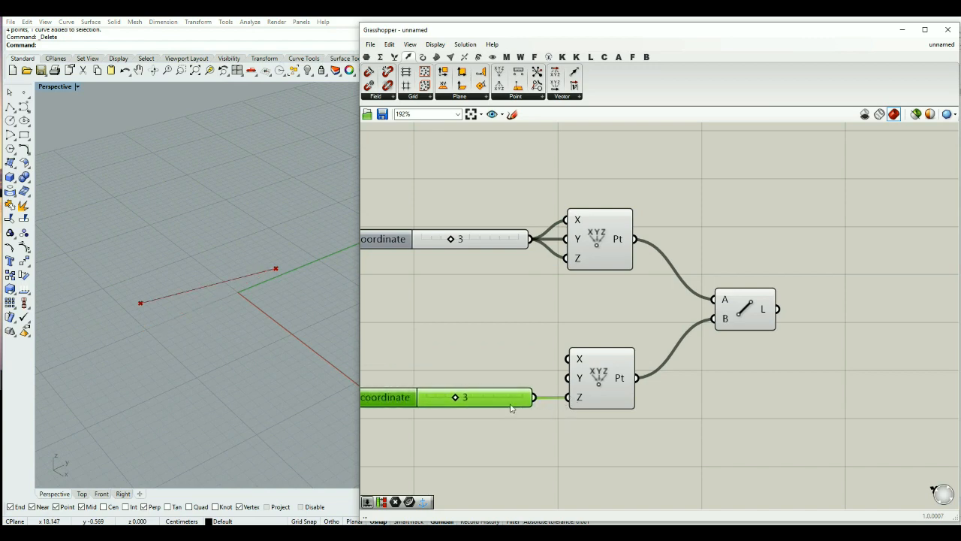
drag(453, 398, 541, 401)
click(494, 374)
- Copy the Z slider just above itself, connect the copy to the lower Construct Point component's Y input and set it to 4
click(485, 401)
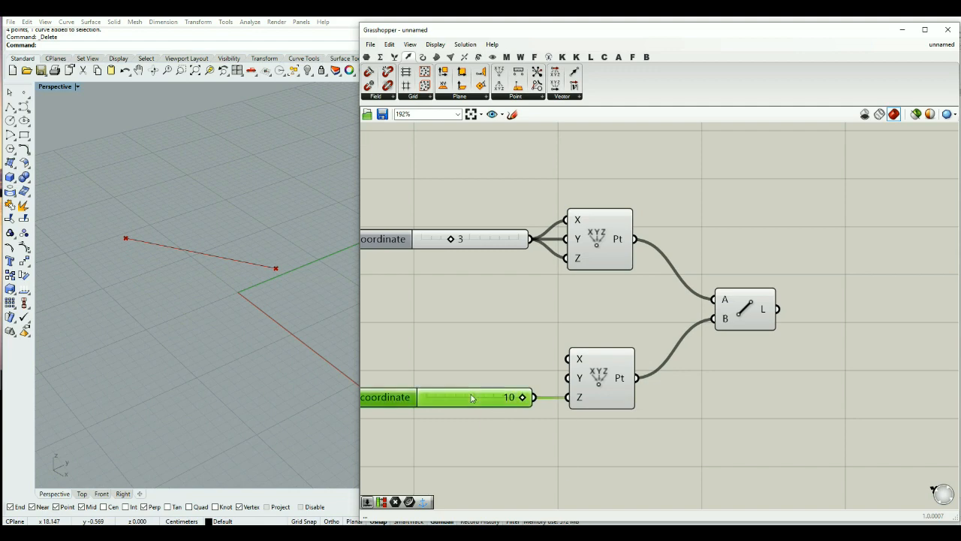
alt+drag(485, 401, 469, 377)
click(429, 330)
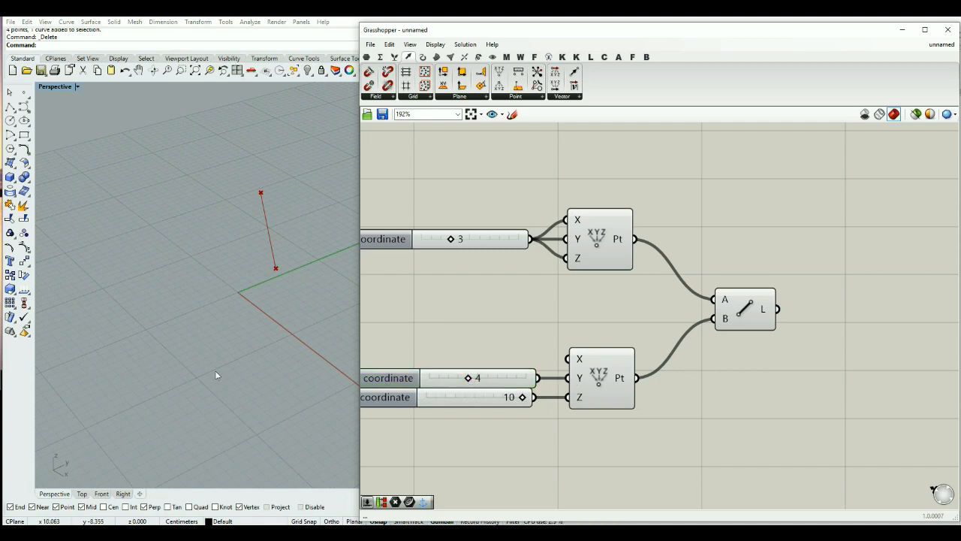
- Move the line's endpoints by adjusting the sliders to 6 for the upper point, and Y 2 and Z 7 for the lower point
right_drag(225, 384, 296, 343)
mouse_move(452, 238)
mouse_down()
mouse_move(493, 241)
mouse_move(452, 250)
mouse_up()
drag(469, 378, 430, 379)
mouse_move(523, 397)
mouse_down()
mouse_move(485, 399)
mouse_move(515, 399)
mouse_up()
click(529, 327)
scroll(693, 332, down, 2)
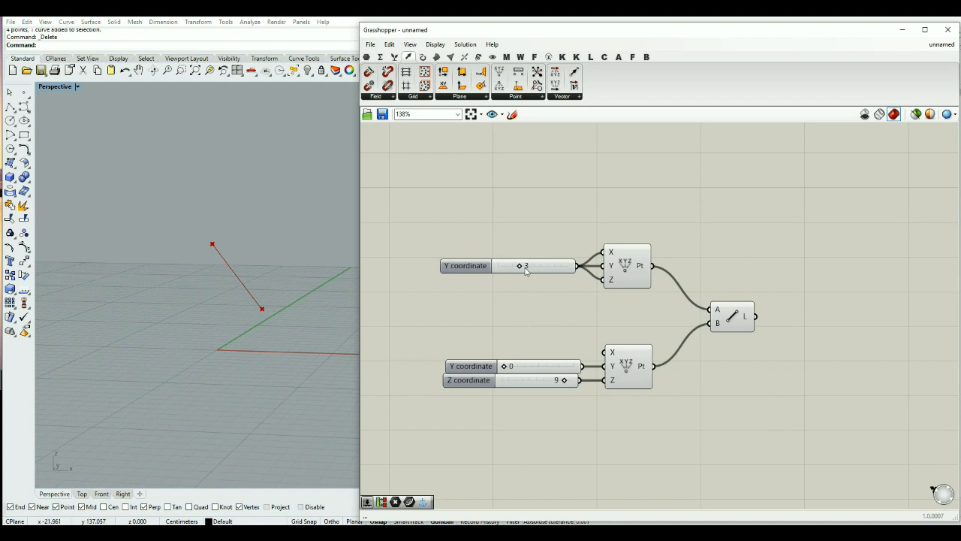
mouse_move(522, 266)
mouse_down()
mouse_move(541, 268)
mouse_move(519, 267)
mouse_up()
drag(504, 367, 550, 381)
drag(518, 268, 541, 283)
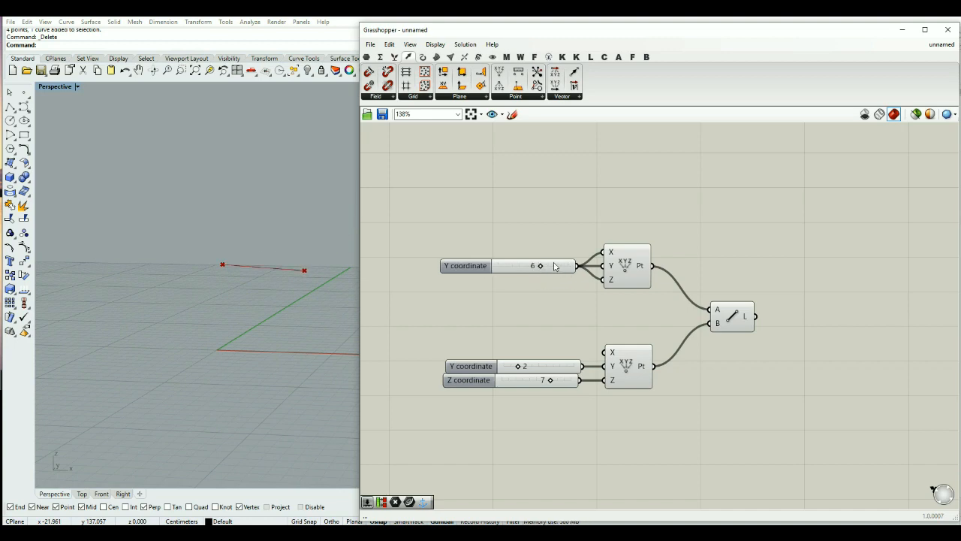
- Place a new Number Slider above the existing ones and name it Value in its settings
mouse_move(477, 274)
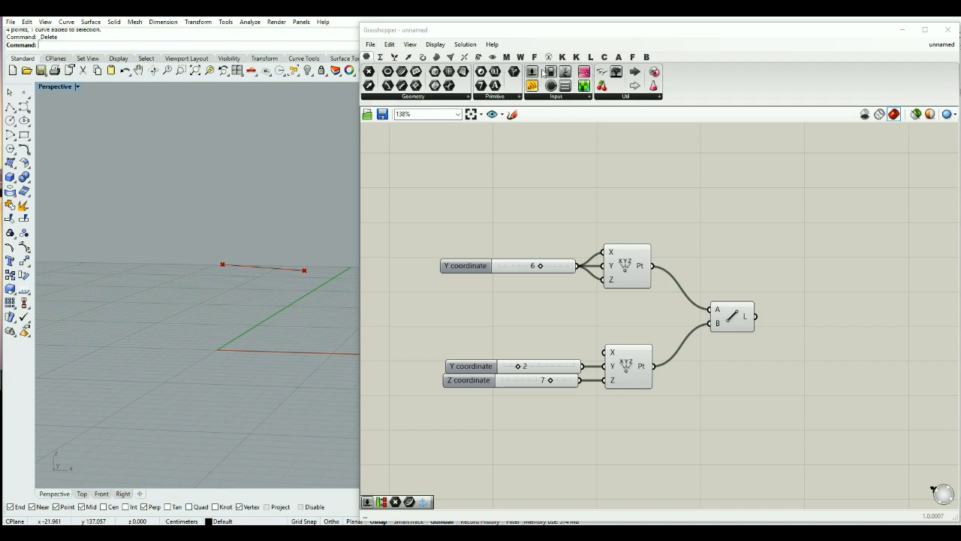
drag(533, 74, 511, 206)
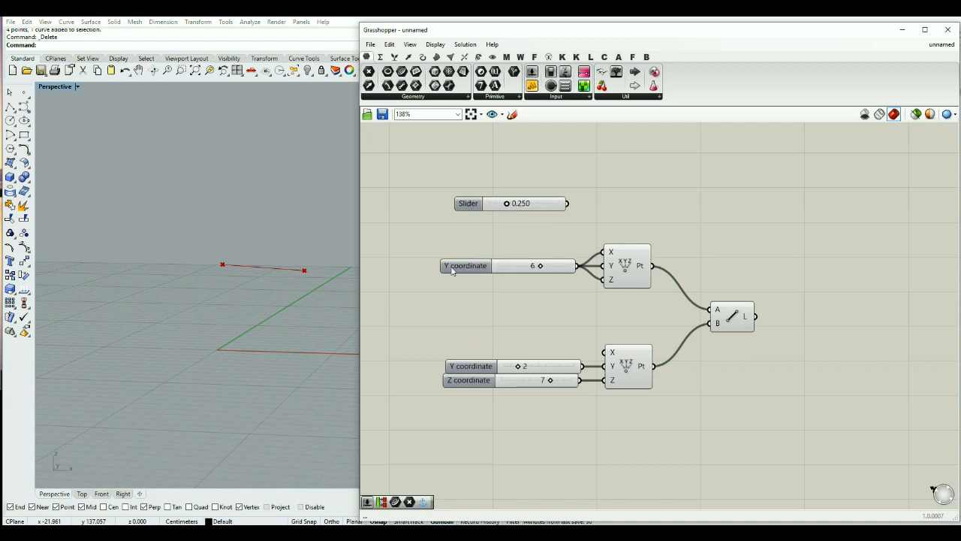
double_click(470, 205)
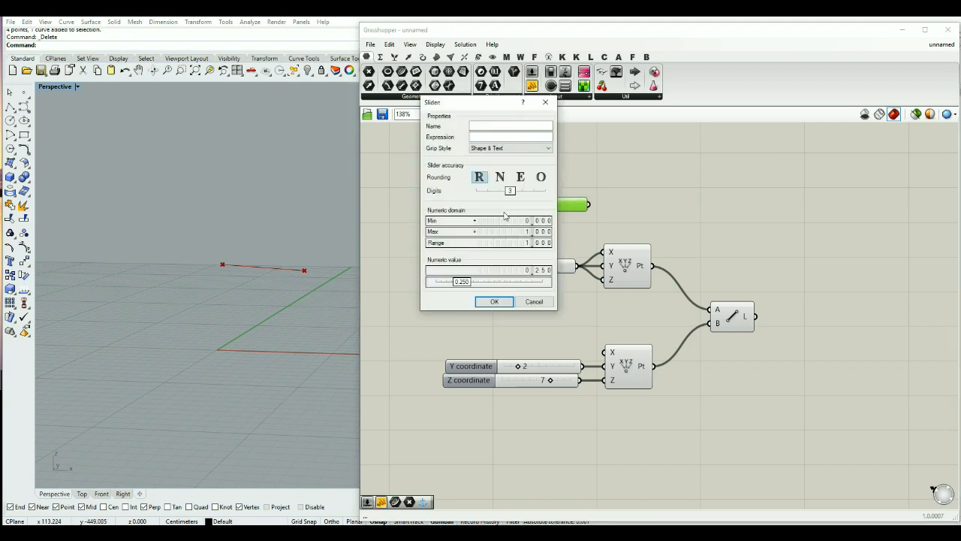
click(477, 126)
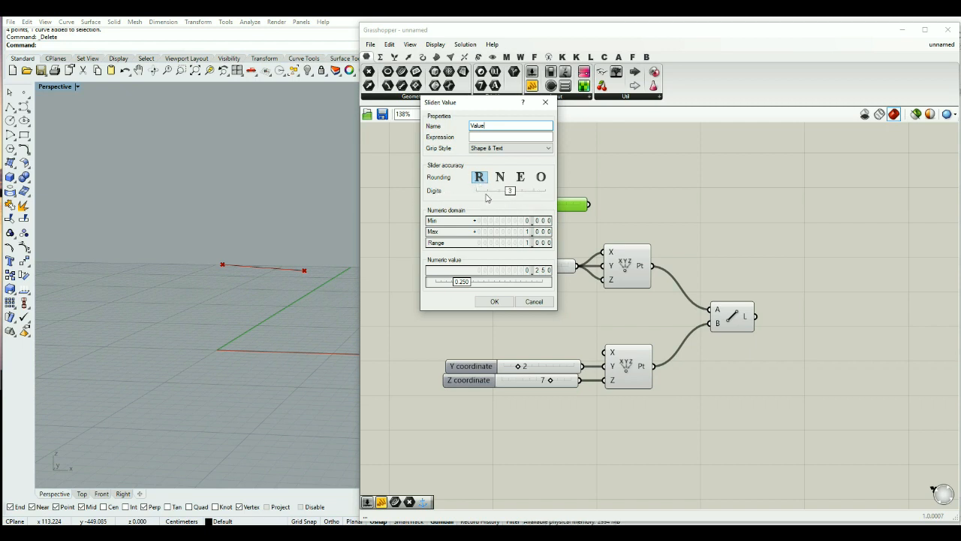
- Try 1 and 3 digits of accuracy and the even and odd rounding options, ending with the N rounding for the Value slider
drag(510, 191, 487, 194)
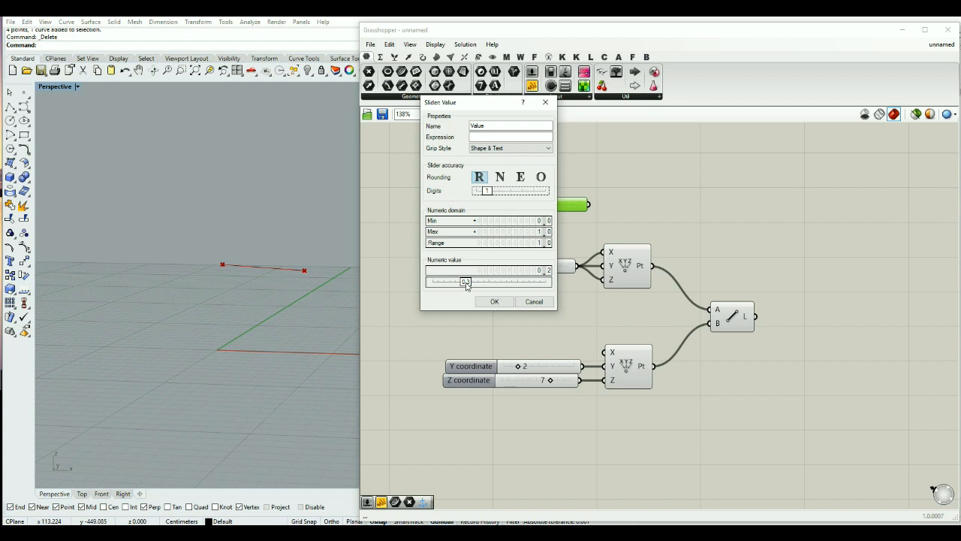
drag(486, 194, 510, 194)
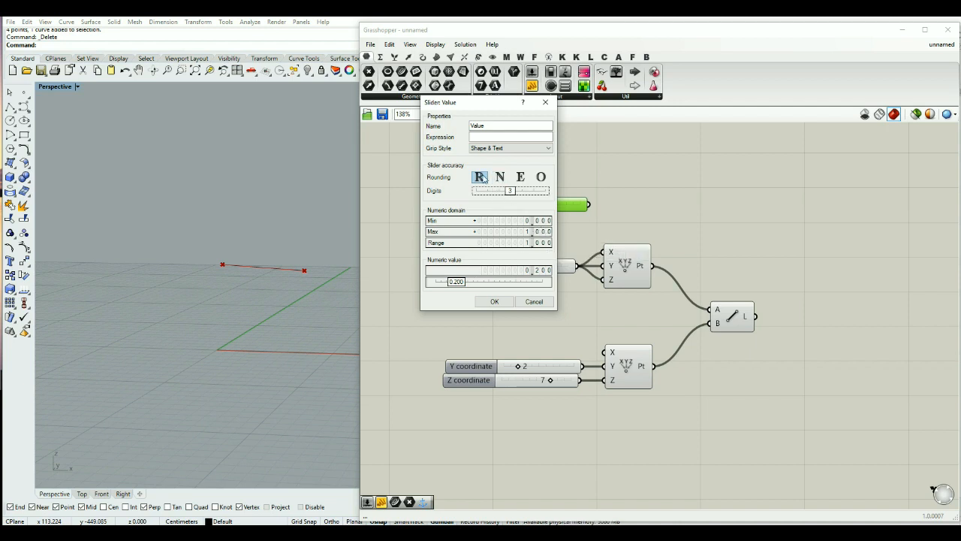
click(498, 179)
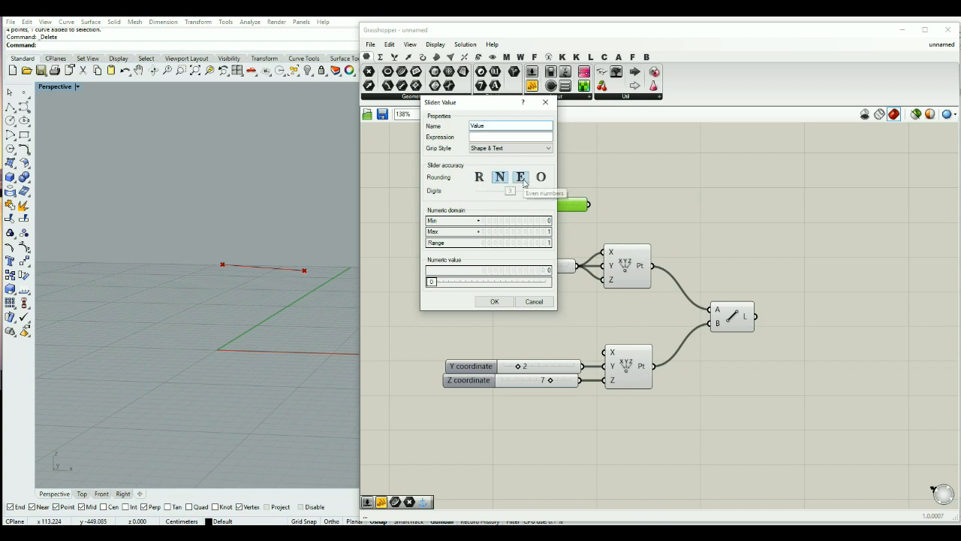
click(524, 179)
click(544, 178)
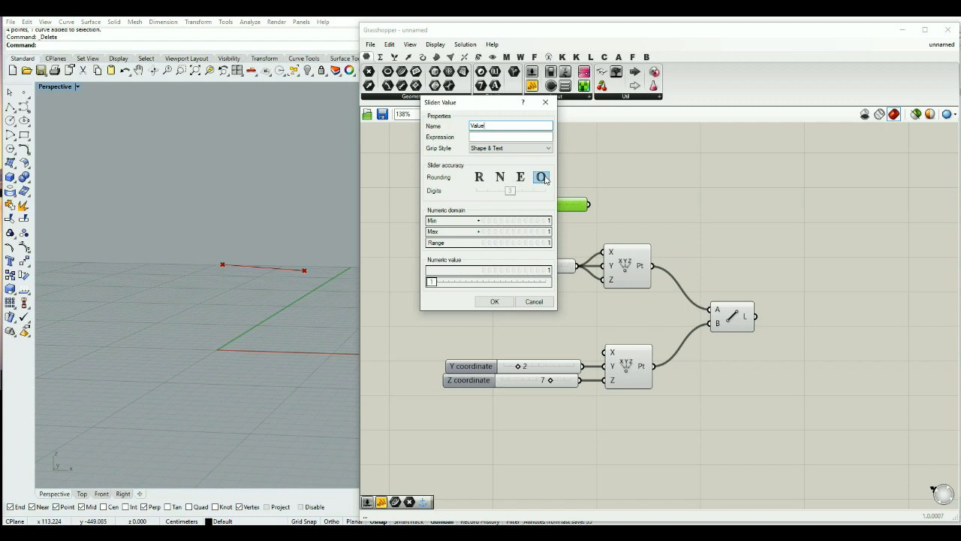
click(502, 180)
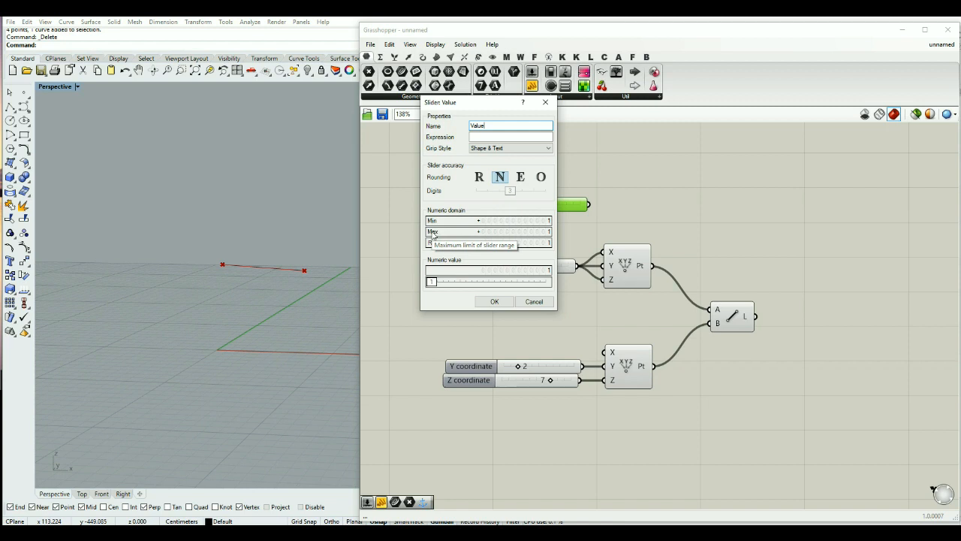
- Set the Value slider's numeric domain to a minimum of 0 and a maximum of 10
double_click(549, 221)
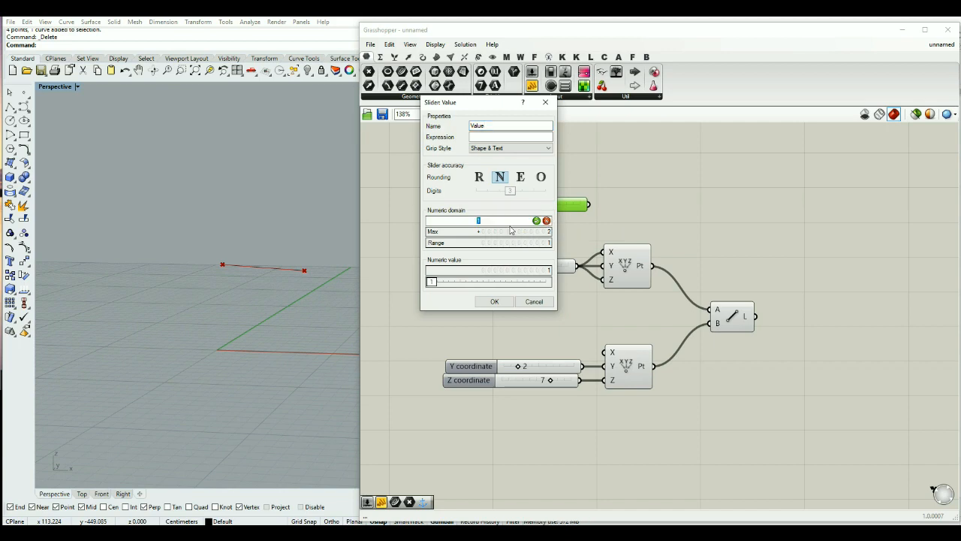
click(536, 220)
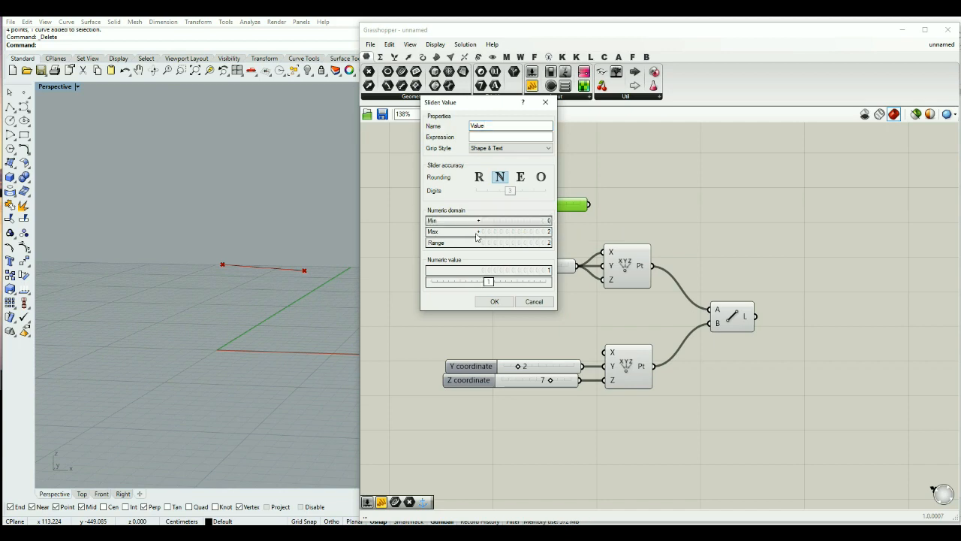
double_click(522, 231)
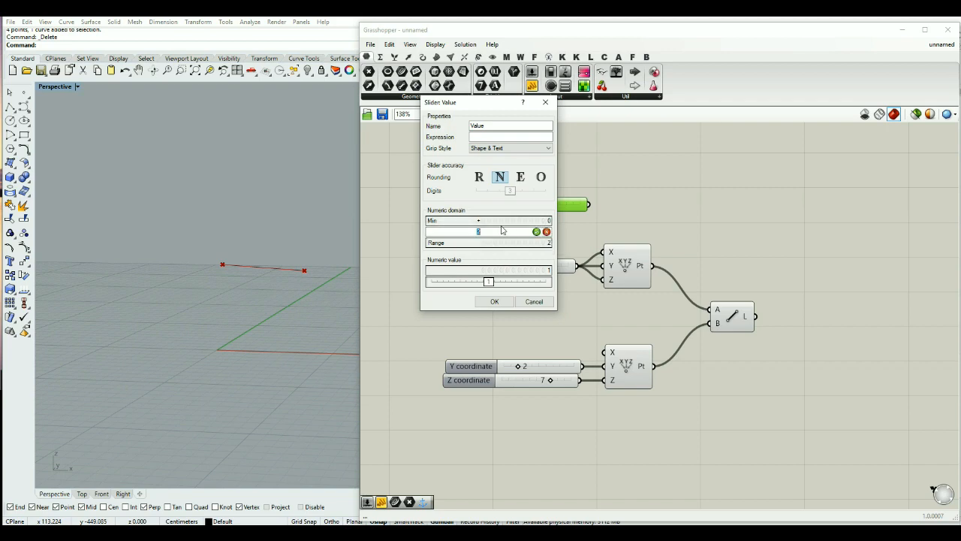
text(10)
click(536, 231)
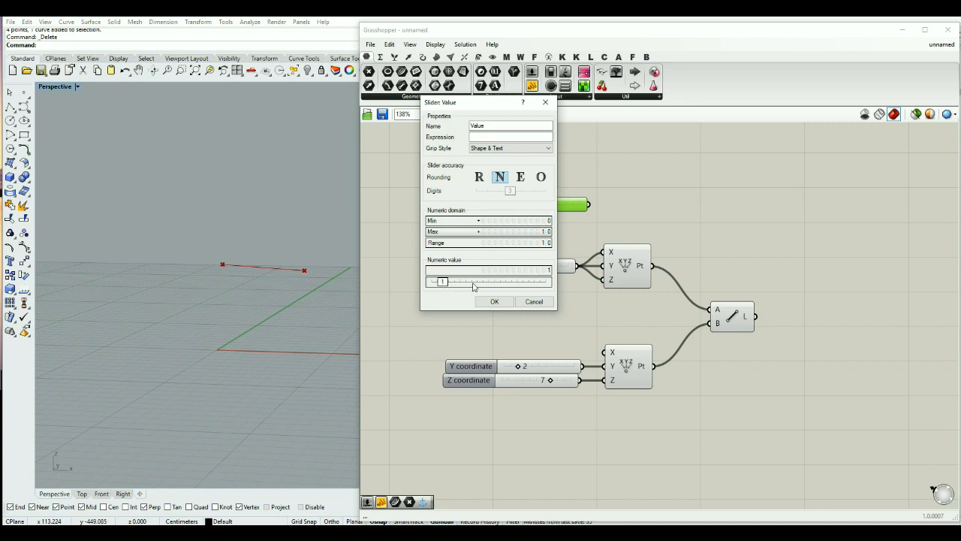
- Set the Value slider's numeric value to 3, apply the settings and move the slider farther above the coordinate sliders
click(584, 204)
drag(467, 102, 370, 131)
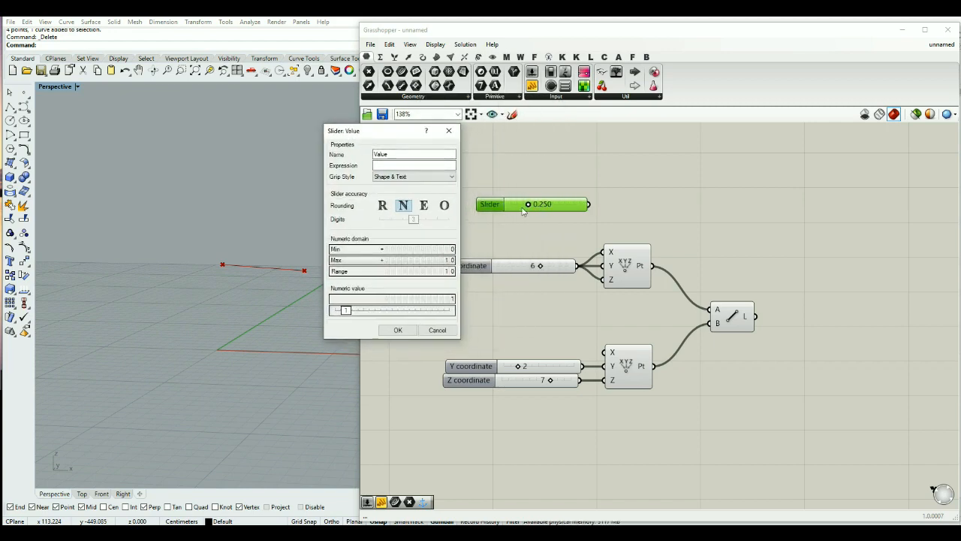
drag(346, 310, 368, 310)
click(396, 331)
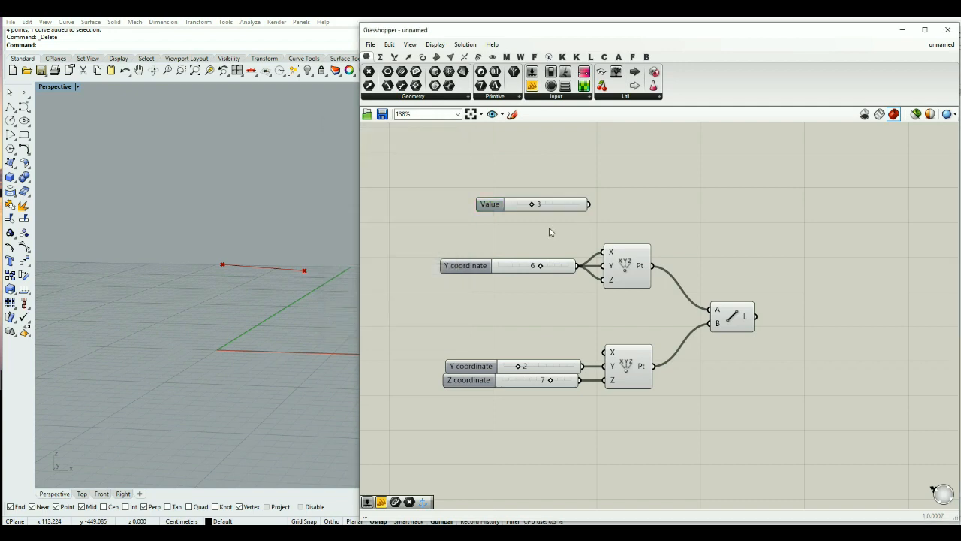
drag(527, 204, 561, 187)
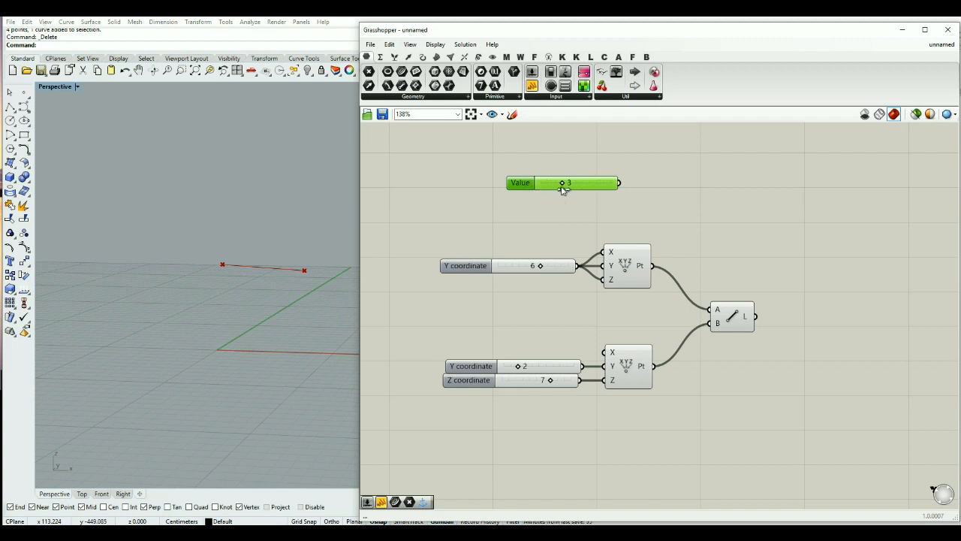
click(560, 216)
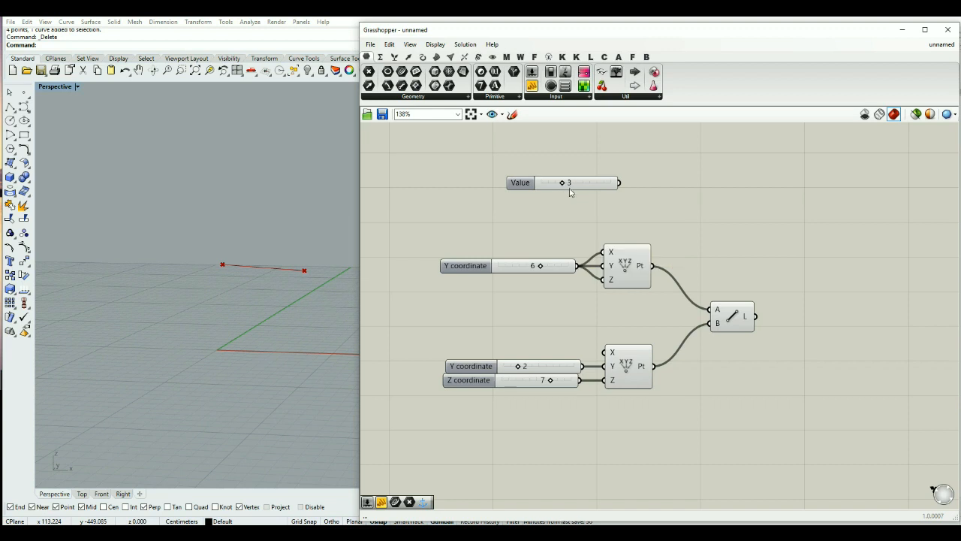
- Create another number slider below the Value slider directly from the canvas search with the expression 0<5<30
double_click(537, 218)
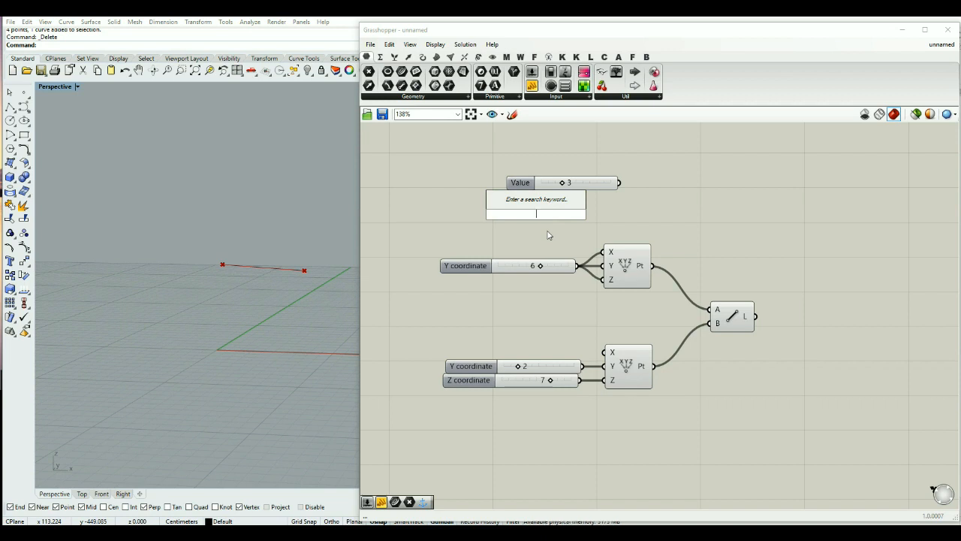
text(0)
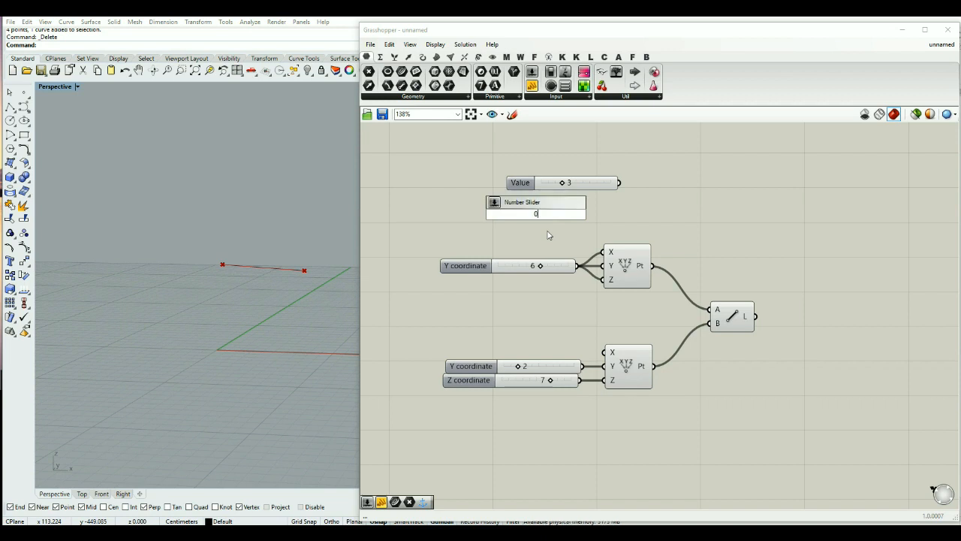
text(<5)
text(<30)
key(Return)
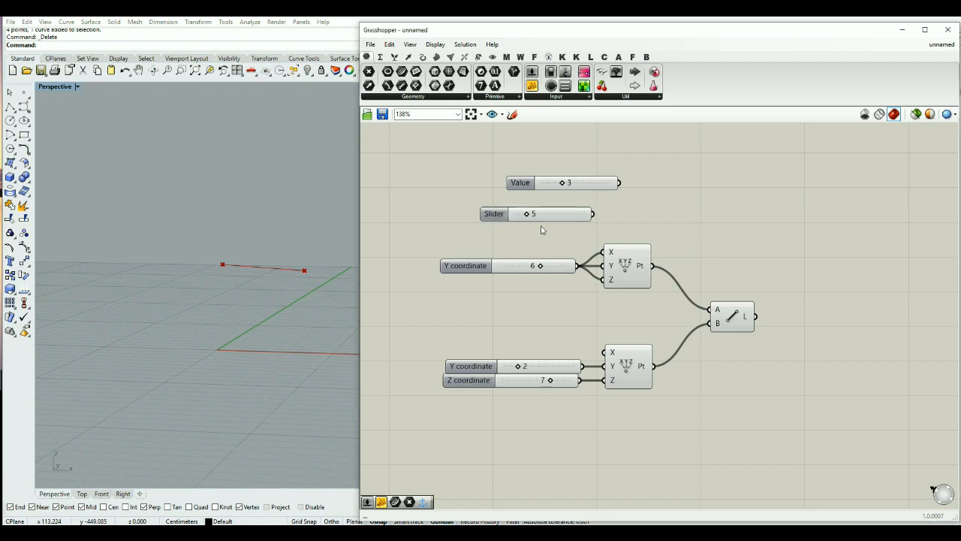
- Try the new slider at 30, return it to 0 and place it directly below the Value slider
drag(526, 215, 593, 224)
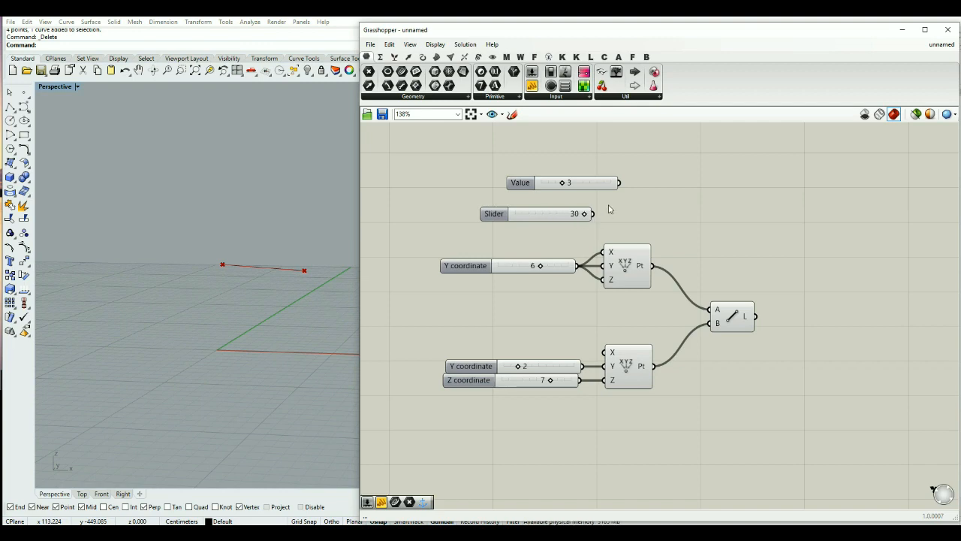
click(548, 217)
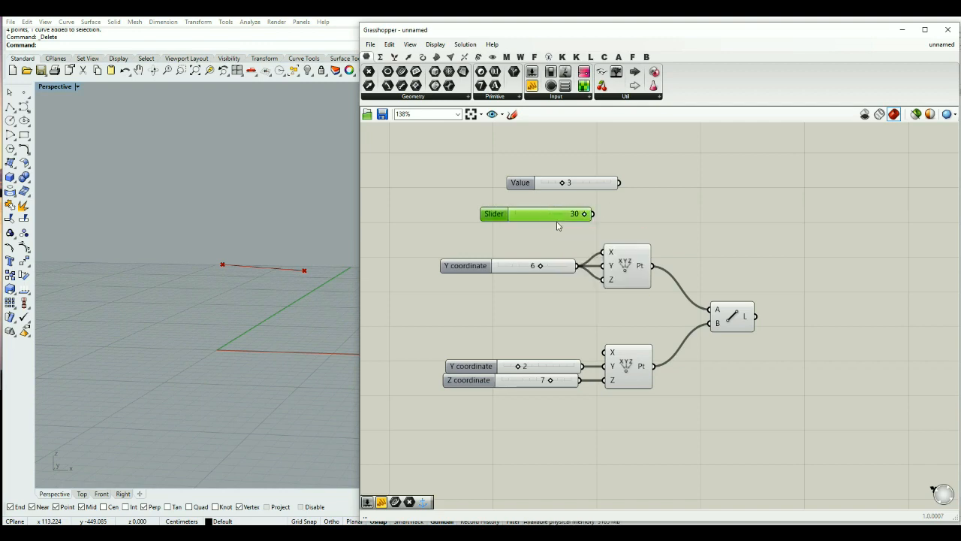
mouse_move(586, 215)
mouse_down()
mouse_move(511, 217)
mouse_move(574, 202)
mouse_up()
- Create a slider from the canvas search with the expression 0-4<0.0<10, set it to 10.0 and move it beside the other loose sliders
double_click(561, 227)
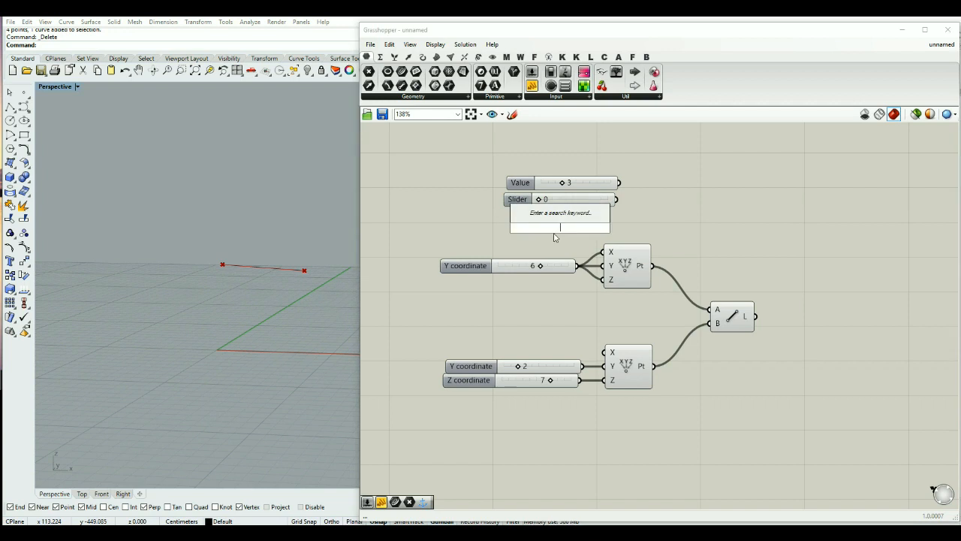
text(0)
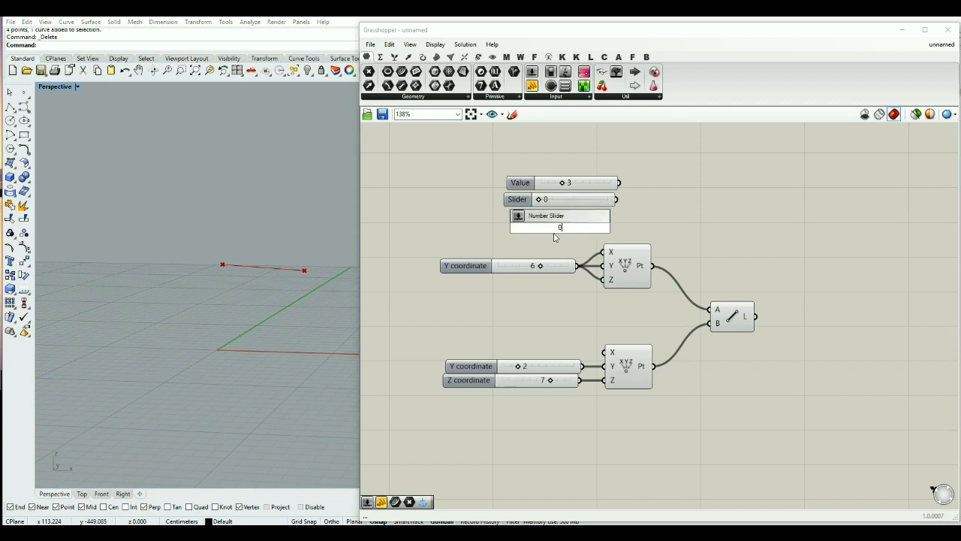
text(-4)
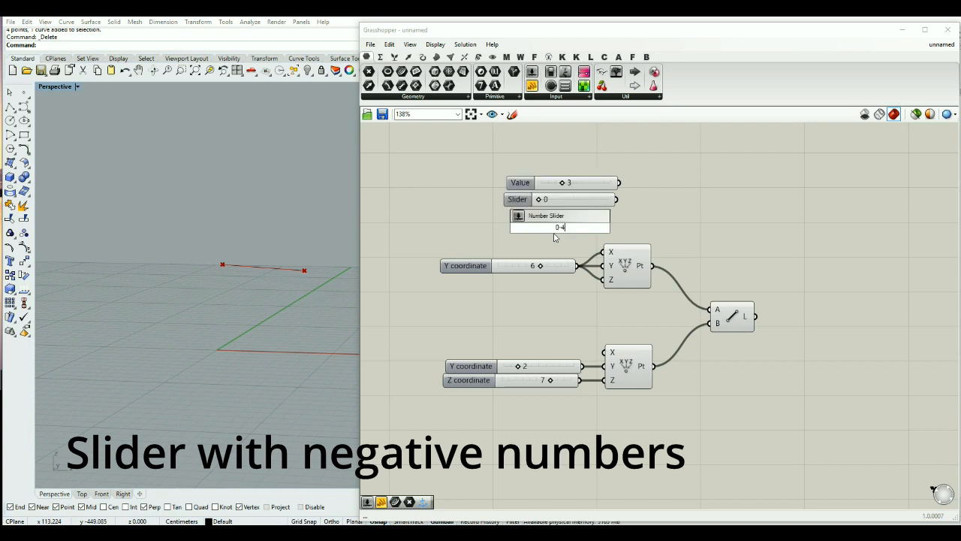
text(<0)
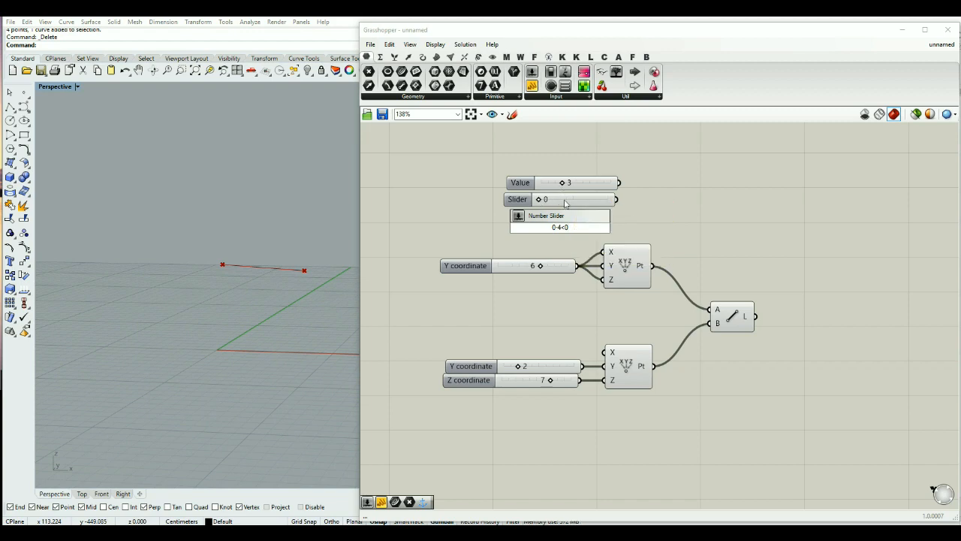
text(.0<10)
key(Return)
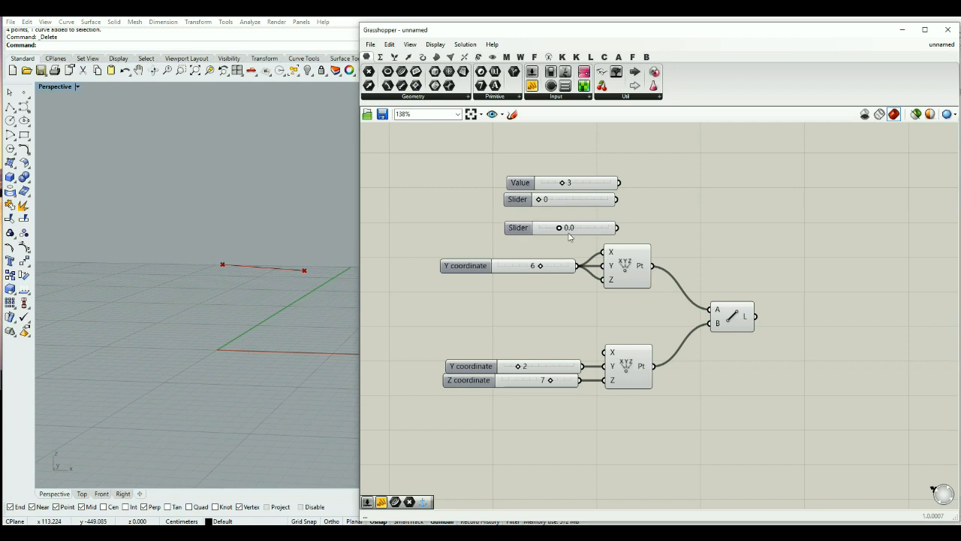
drag(584, 228, 802, 206)
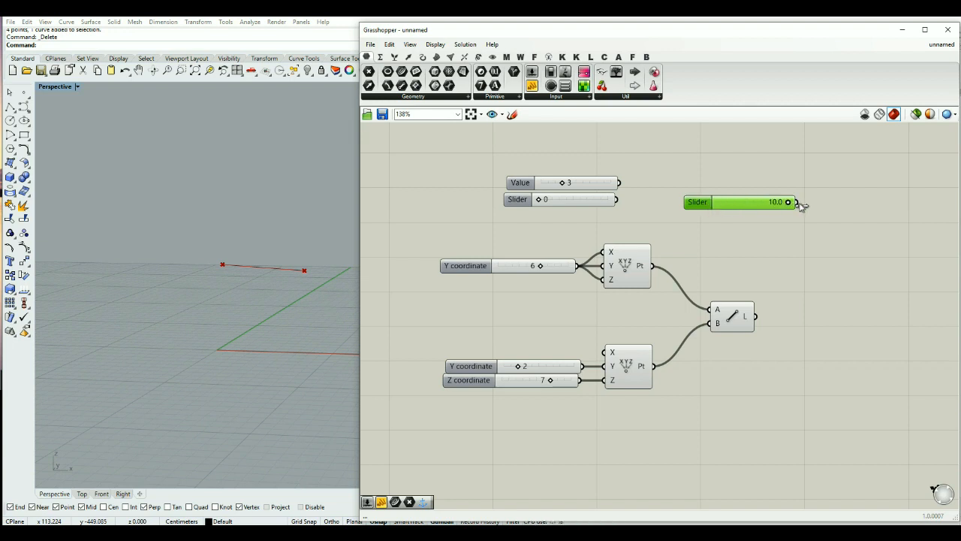
- Delete the Value slider and the two unconnected sliders near it above the point components
click(756, 254)
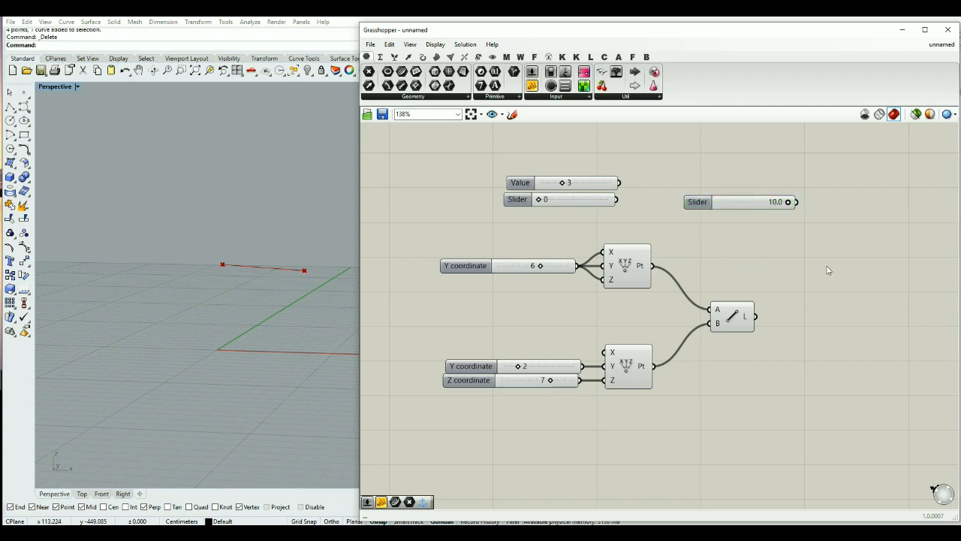
right_drag(266, 325, 333, 326)
click(735, 250)
drag(816, 149, 498, 245)
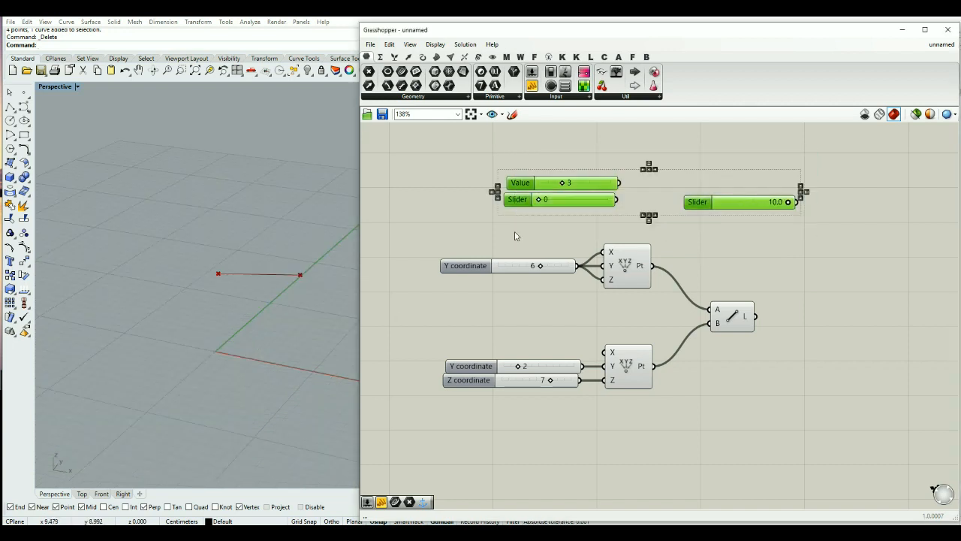
key(Delete)
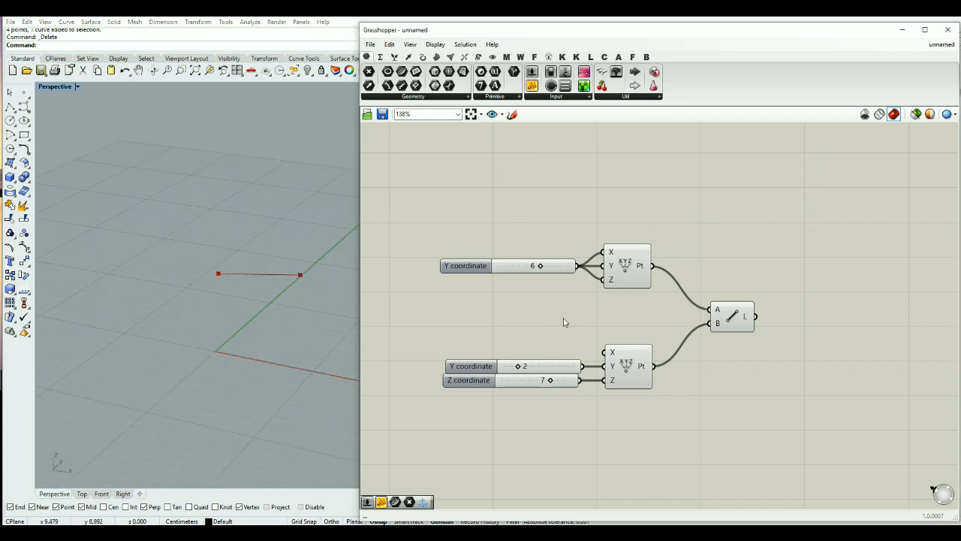
right_drag(564, 318, 531, 295)
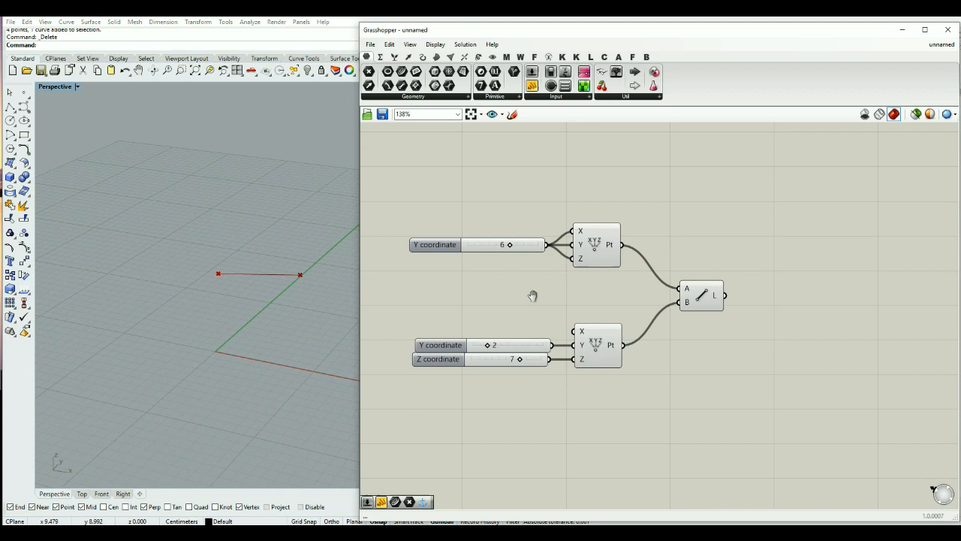
- Close and reopen Grasshopper to compare the Rhino viewport with and without the preview, and highlight the line by selecting its component
click(948, 29)
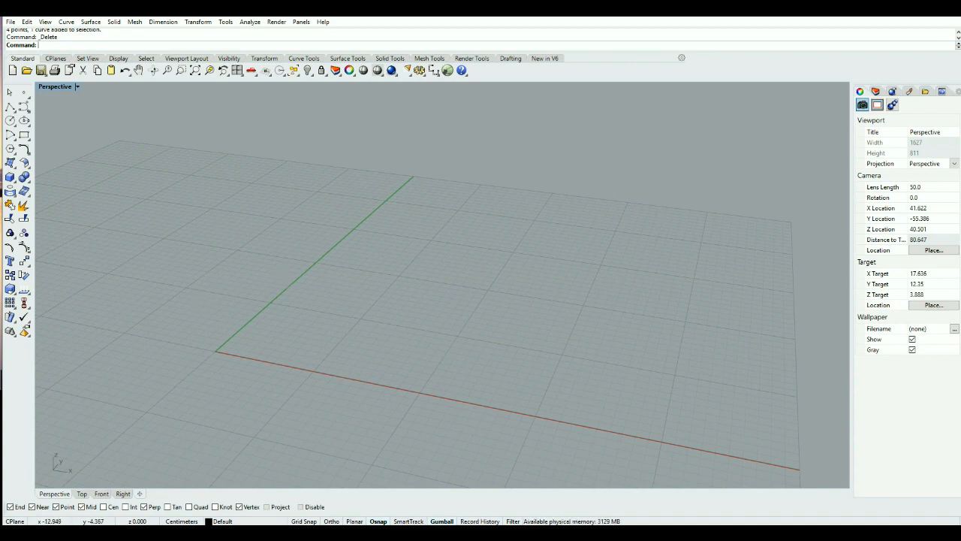
click(448, 70)
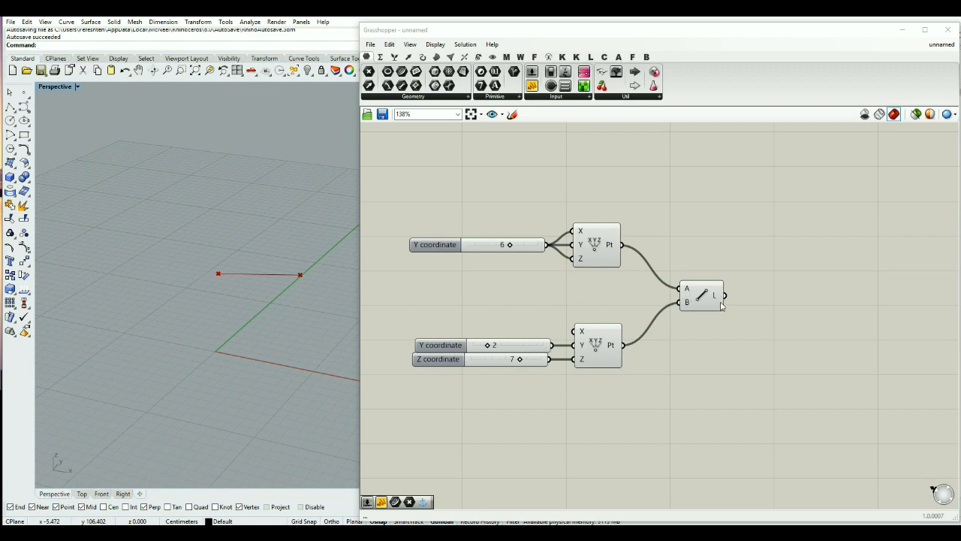
click(714, 299)
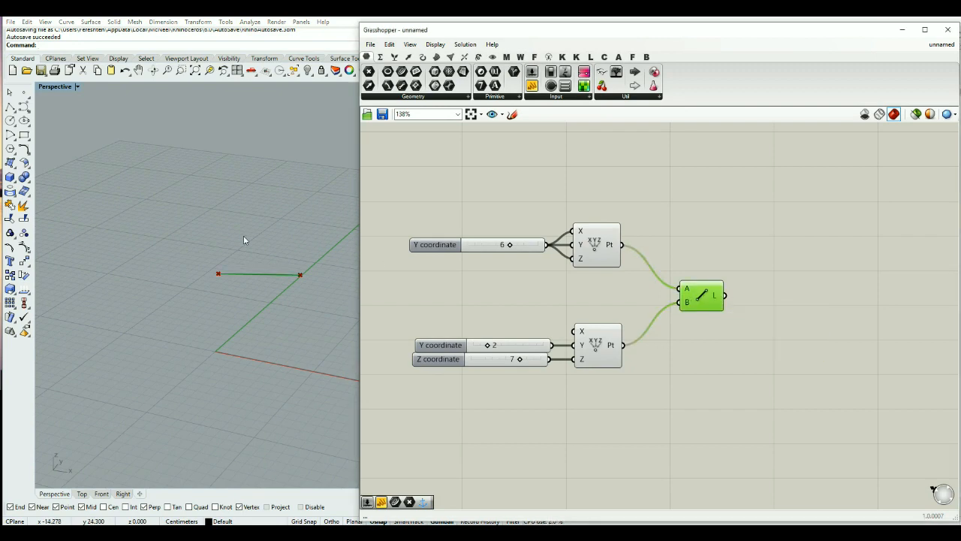
click(196, 222)
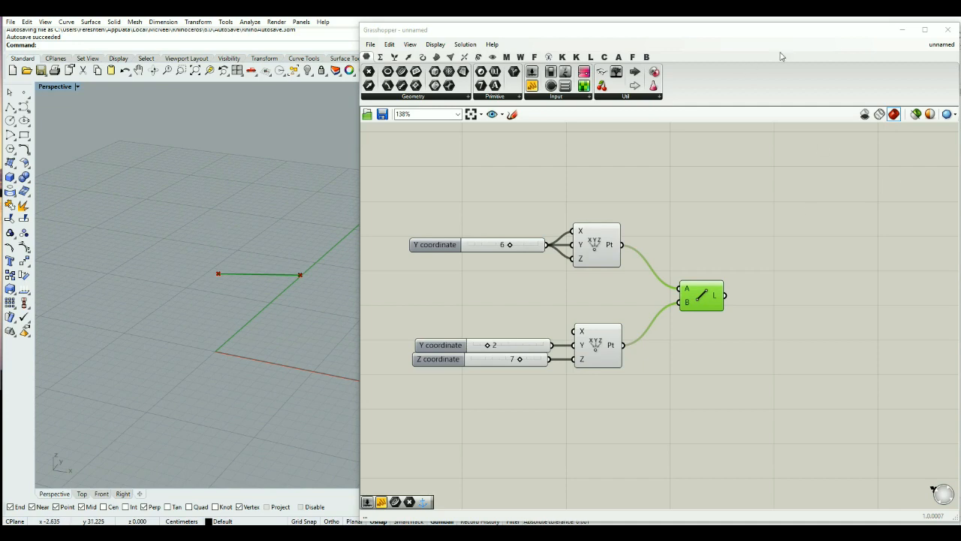
click(739, 244)
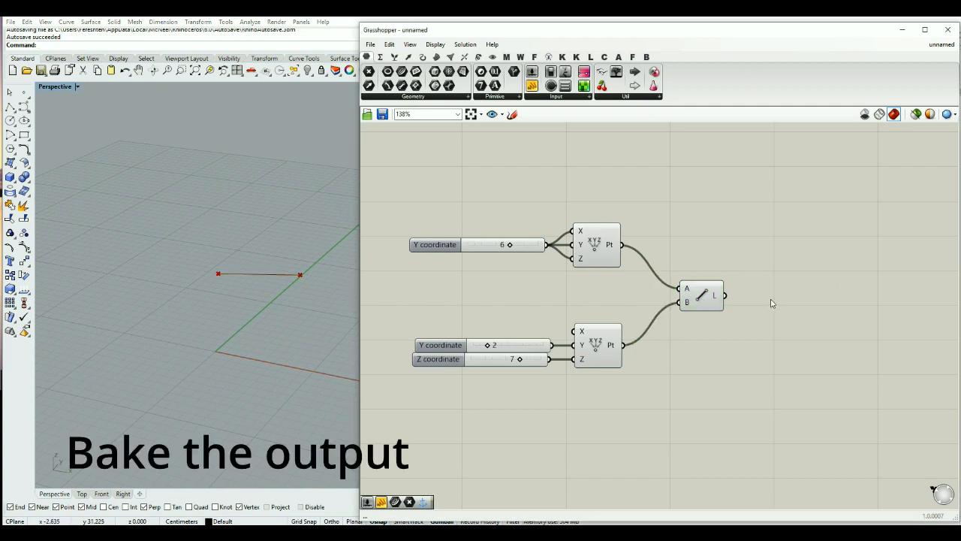
- Bake the Line component's L output to Layer 02 with the colour by layer
right_click(715, 298)
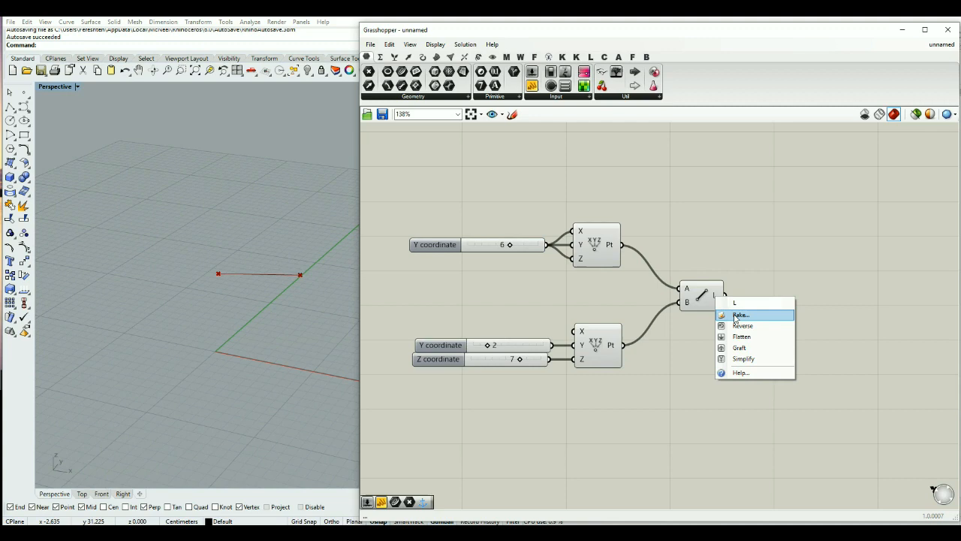
click(735, 315)
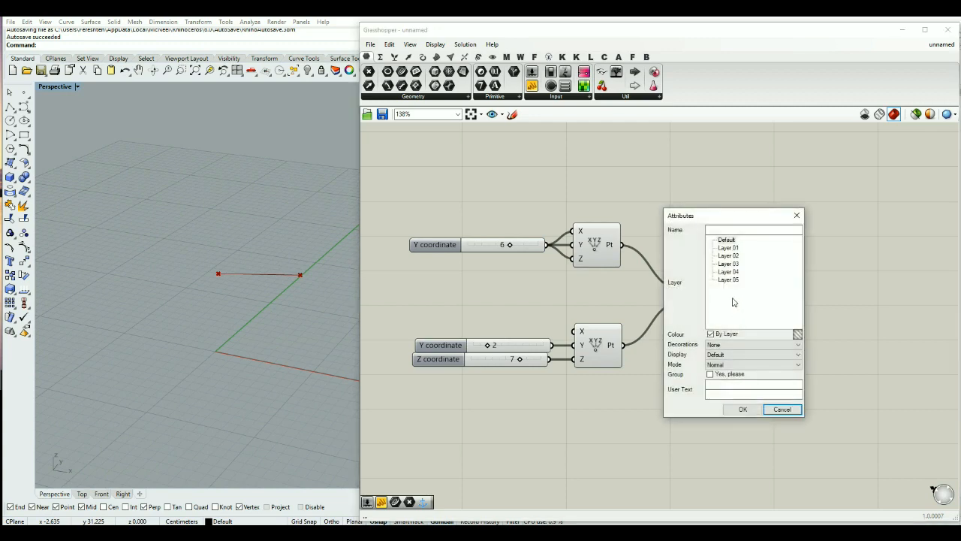
drag(717, 221, 685, 182)
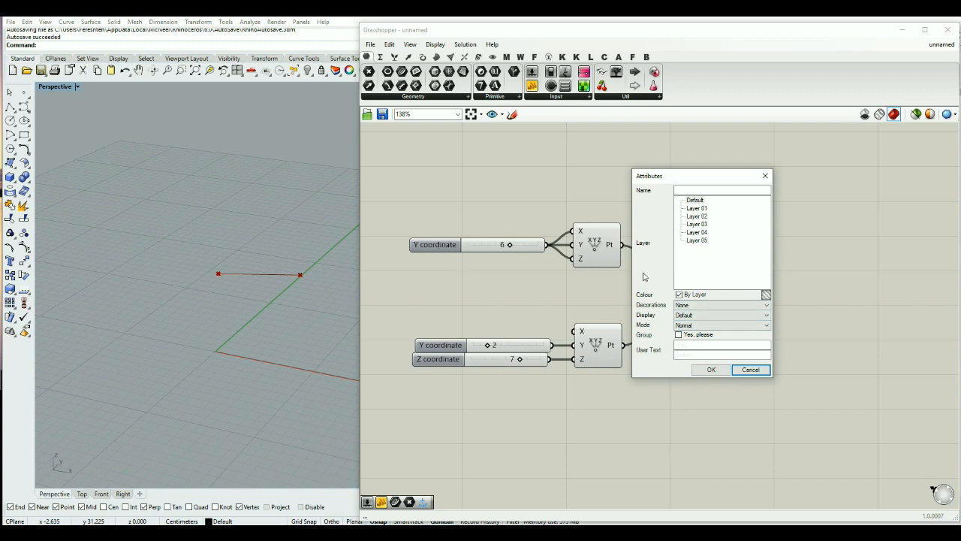
click(698, 219)
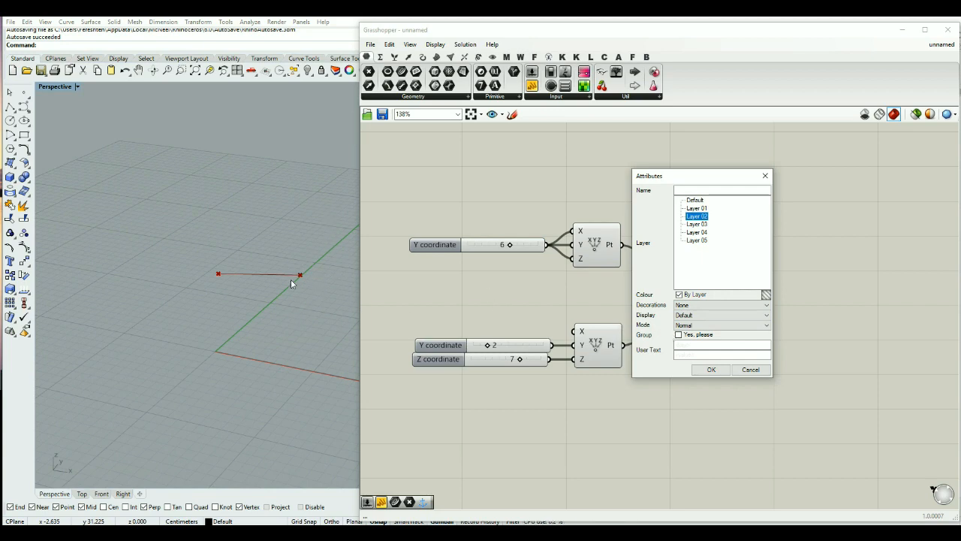
click(711, 371)
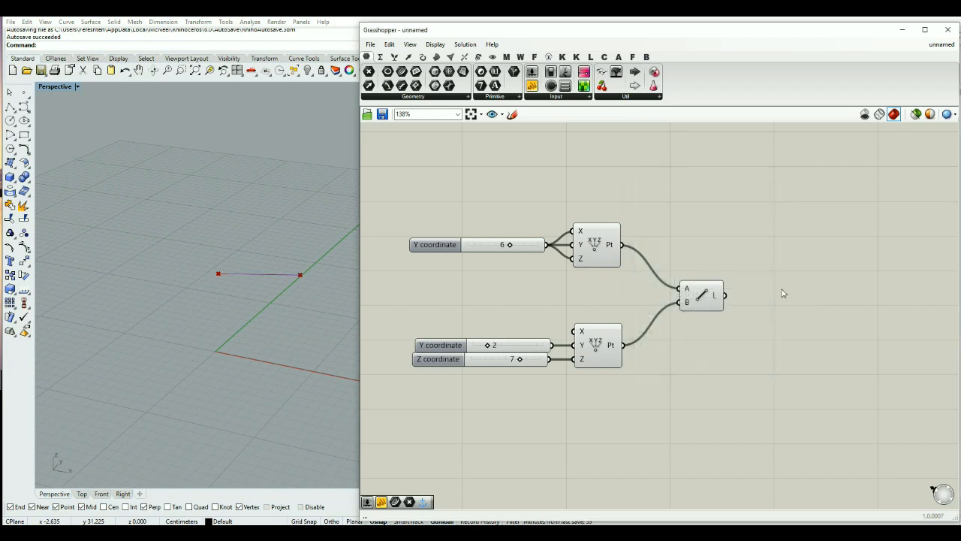
- Close Grasshopper and inspect the baked line in the Rhino viewport by selecting and deselecting it
click(948, 31)
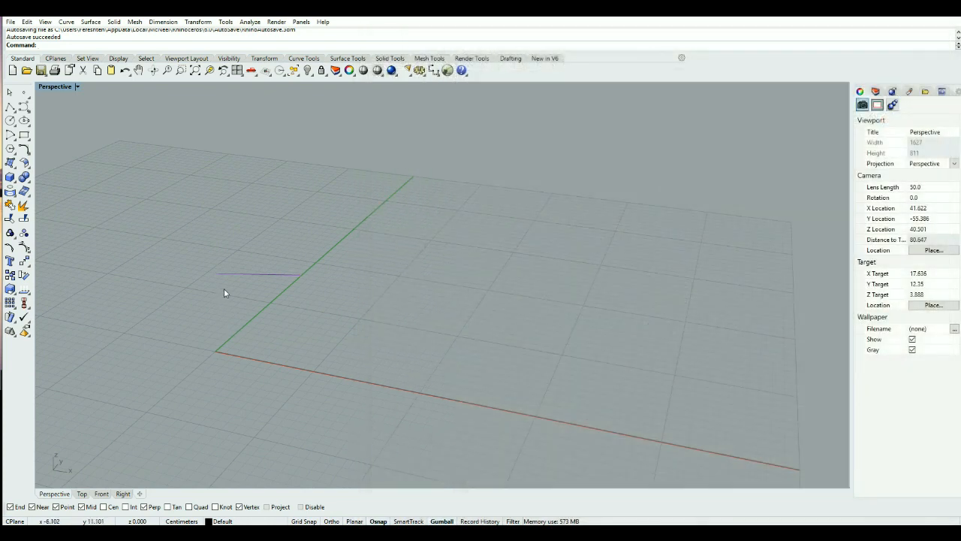
click(252, 274)
click(390, 349)
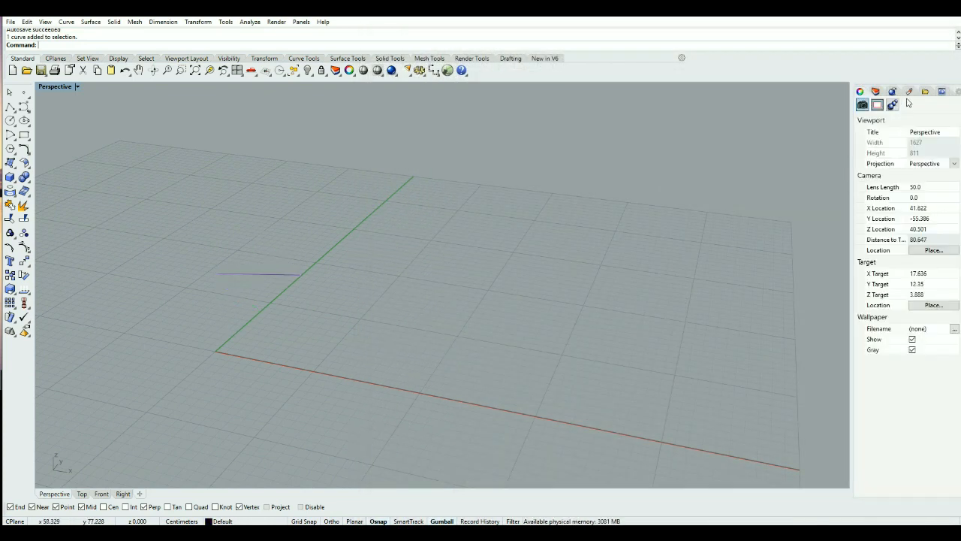
click(876, 91)
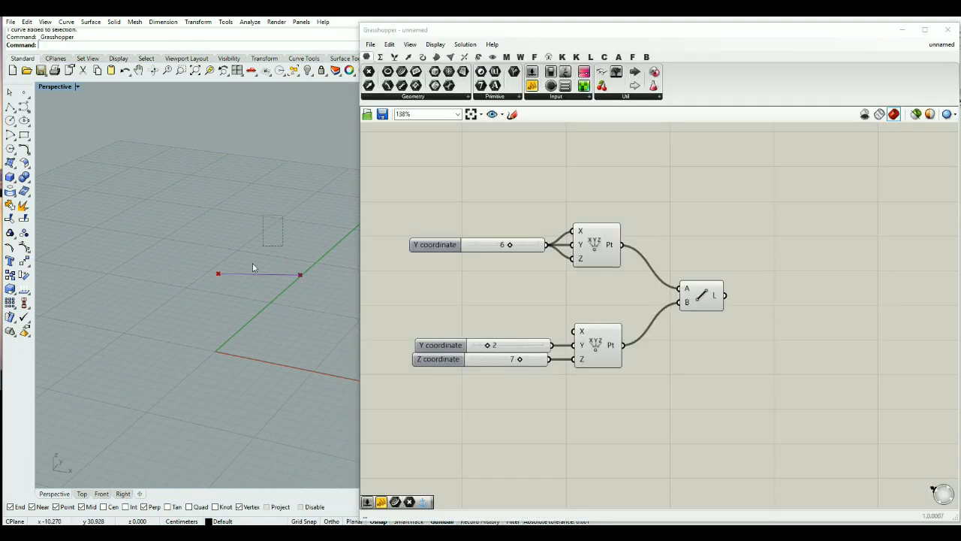
- Delete the baked line from the Rhino viewport with the Grasshopper definition open
click(253, 274)
key(Delete)
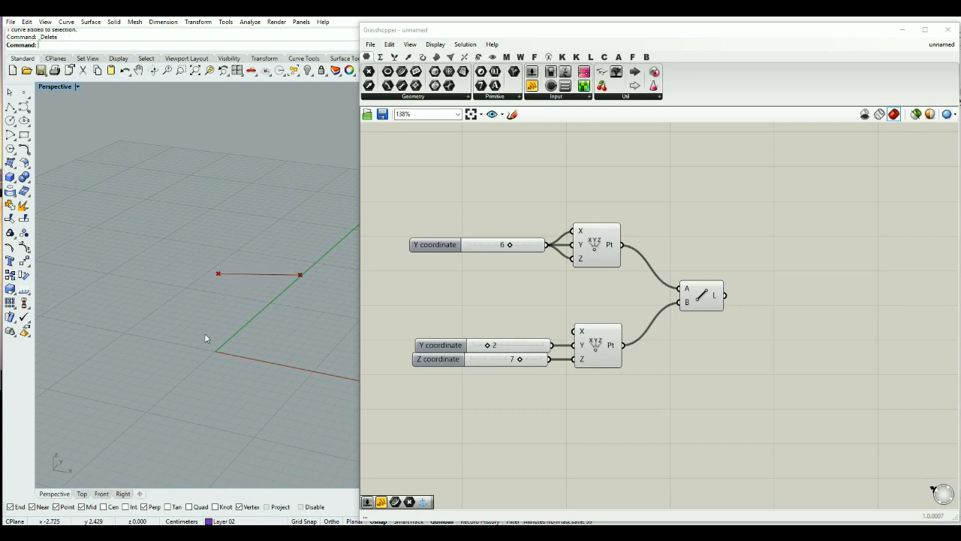
- Disable the preview of the Line component through its radial menu
drag(794, 258, 696, 361)
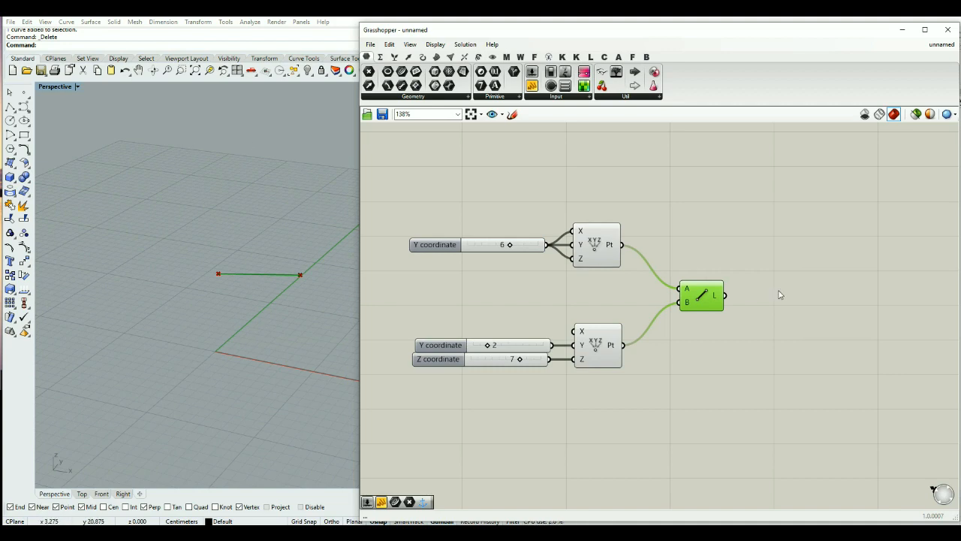
middle_click(688, 297)
middle_click(702, 298)
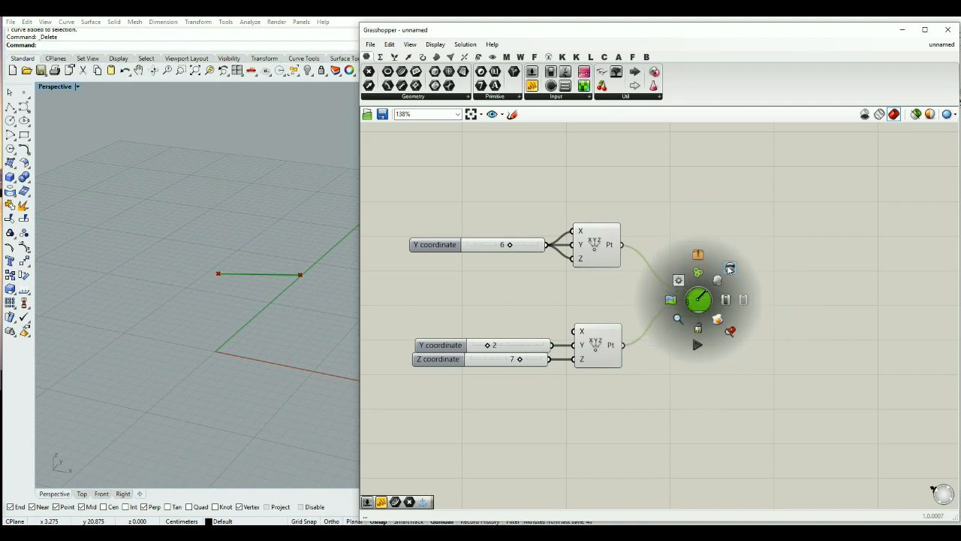
click(728, 269)
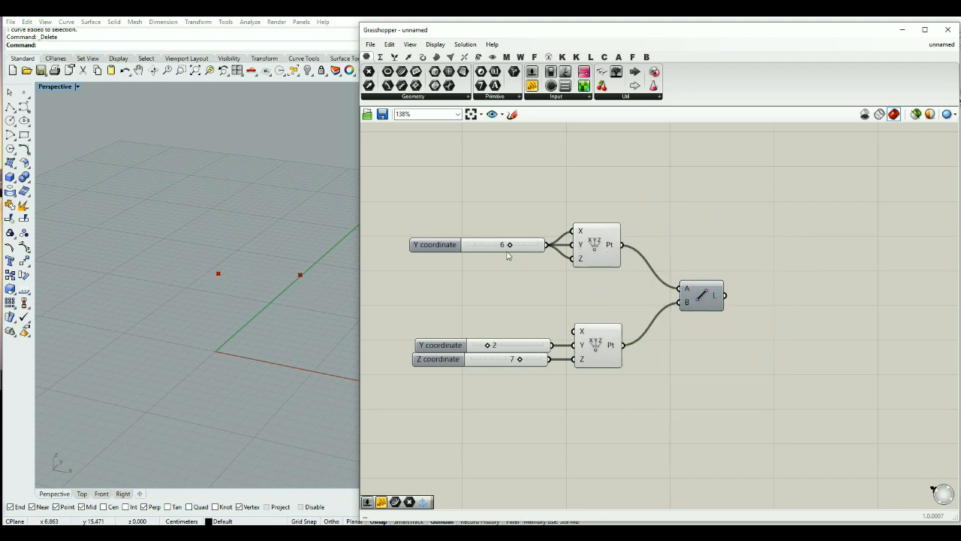
- Set the upper point's slider to 7 and the lower point's Y coordinate to 0, and enable the Line preview again
mouse_move(509, 245)
mouse_down()
mouse_move(499, 250)
mouse_move(516, 253)
mouse_up()
mouse_move(490, 345)
mouse_down()
mouse_move(515, 343)
mouse_move(473, 344)
mouse_up()
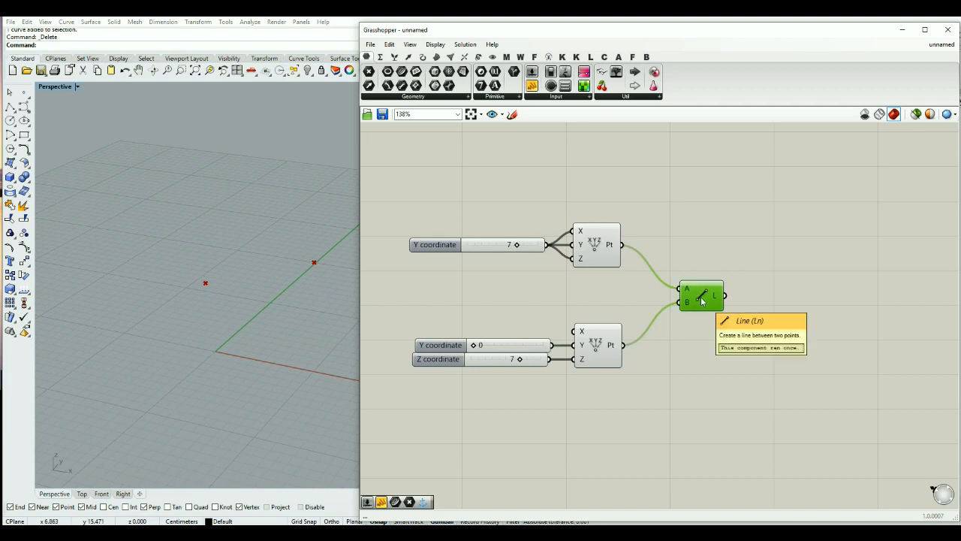
middle_click(701, 300)
click(717, 279)
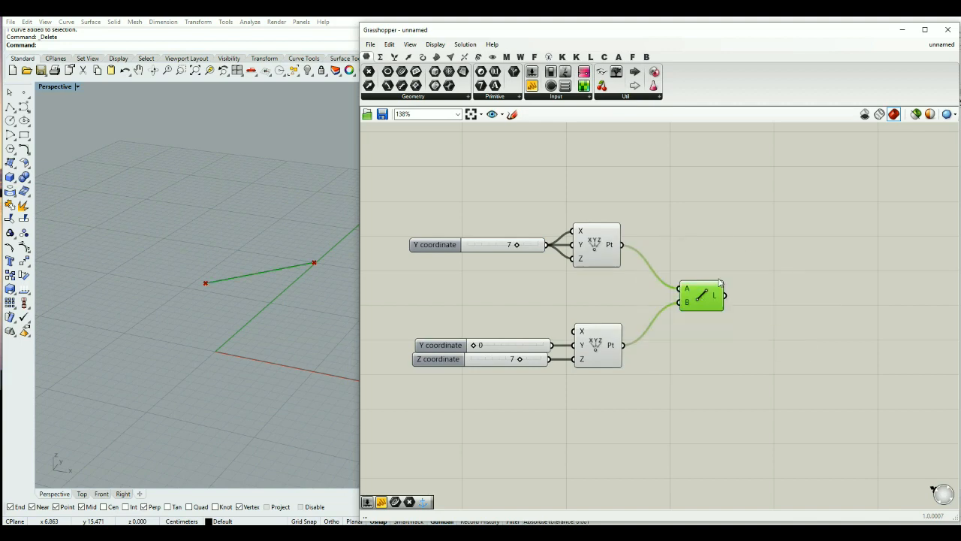
click(741, 264)
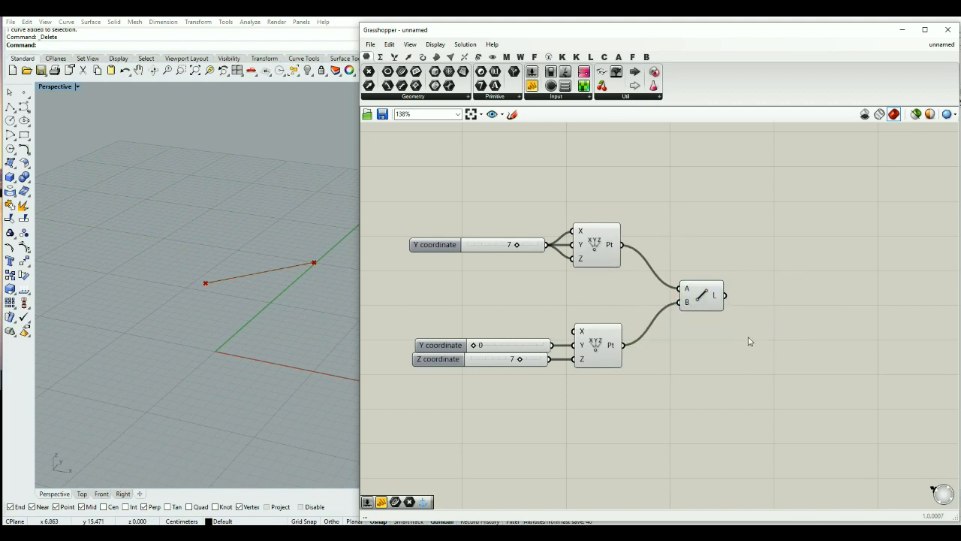
- Disable the Line component completely and set the upper point's slider to 6
middle_click(699, 295)
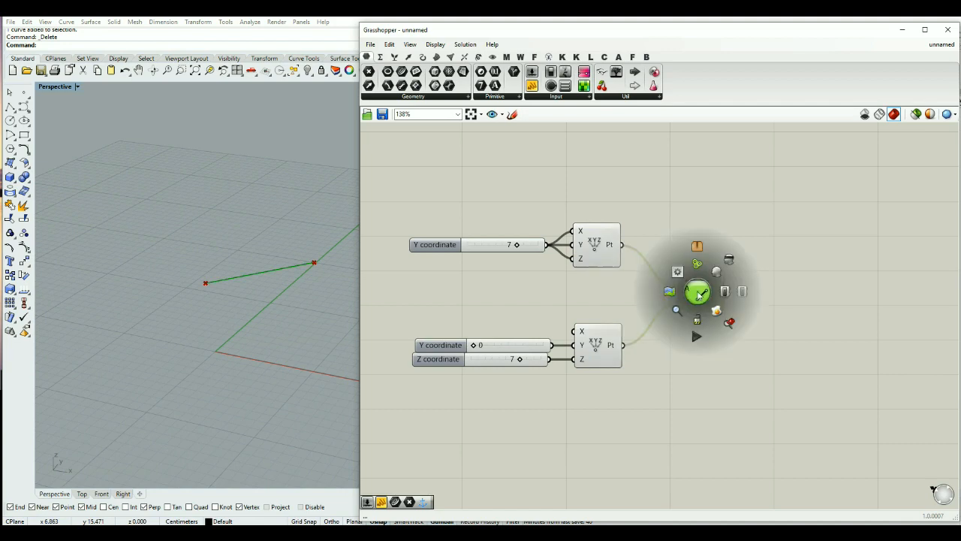
click(744, 295)
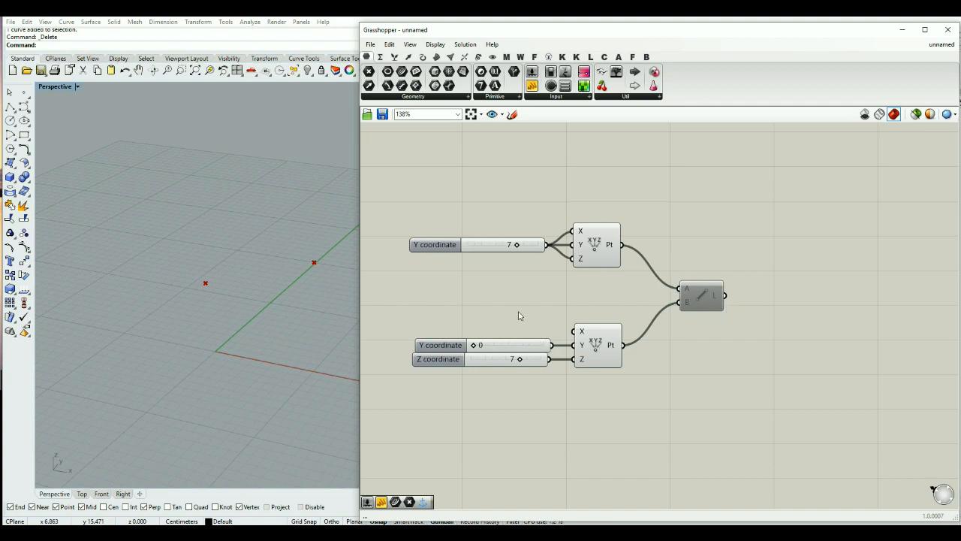
mouse_move(517, 245)
mouse_down()
mouse_move(483, 246)
mouse_move(510, 245)
mouse_up()
- Enable the disabled Line component again
click(709, 304)
middle_click(710, 300)
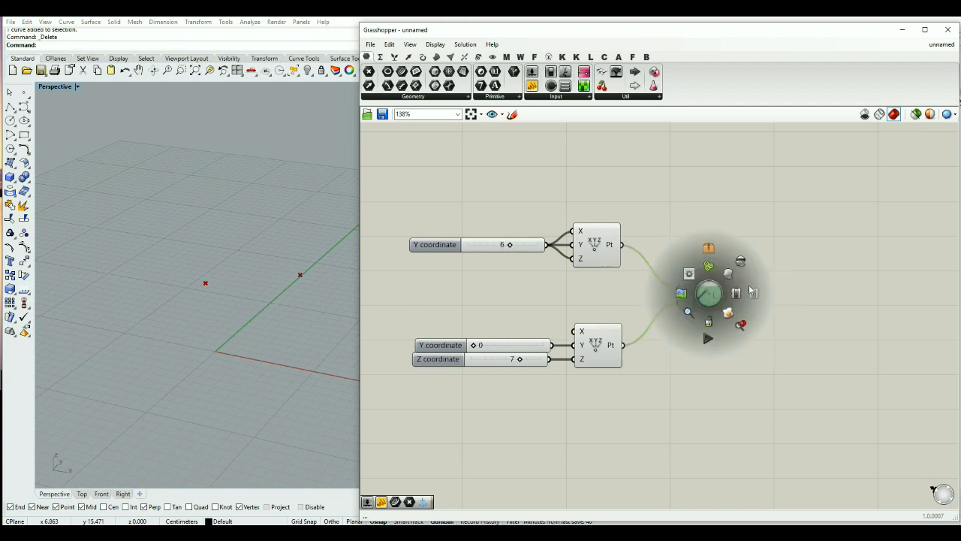
click(735, 297)
click(765, 281)
- Group all the sliders, both Construct Point components and the Line component together
drag(735, 210, 838, 319)
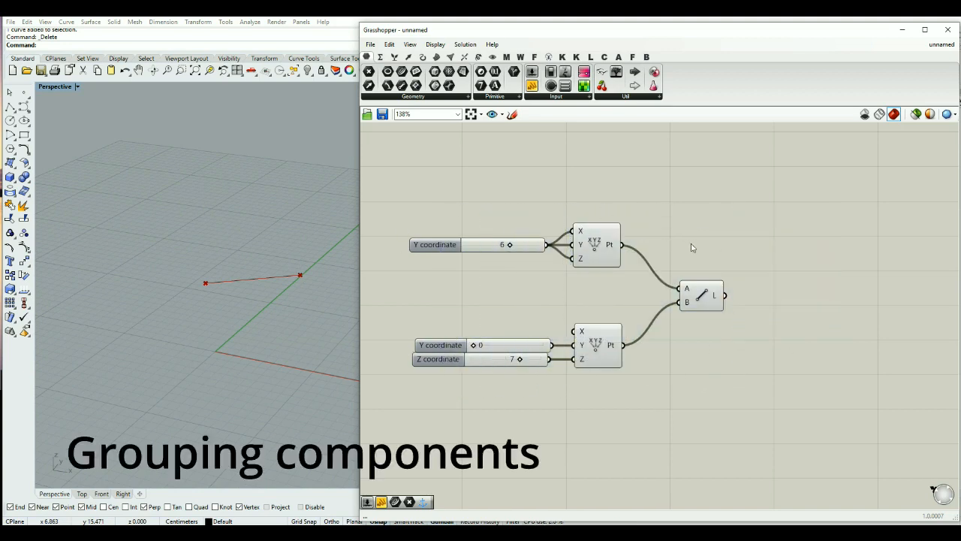
drag(736, 210, 385, 402)
middle_click(457, 308)
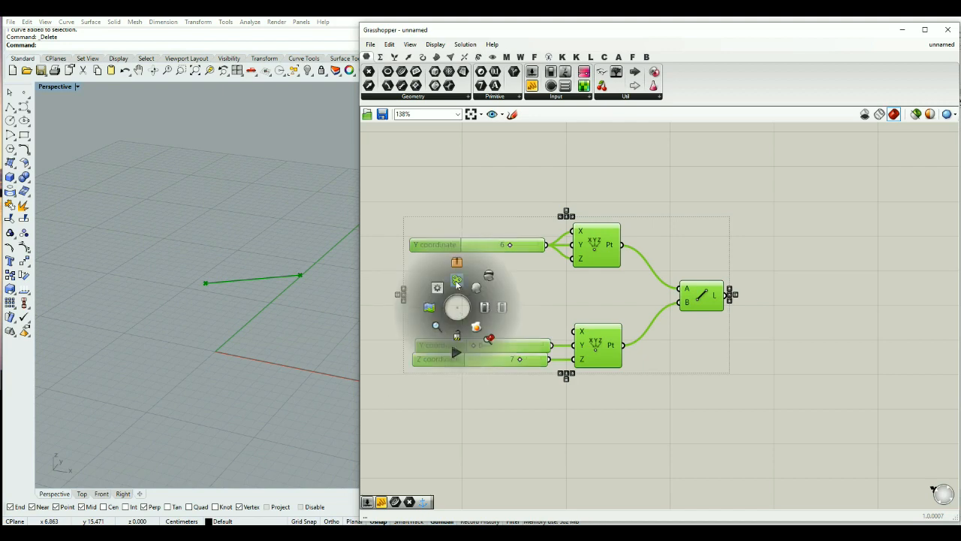
click(456, 282)
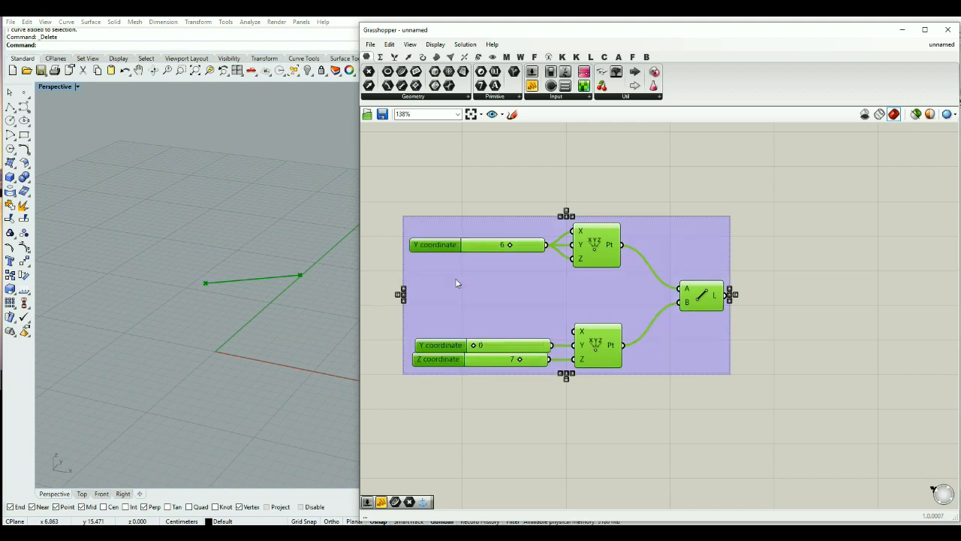
click(783, 188)
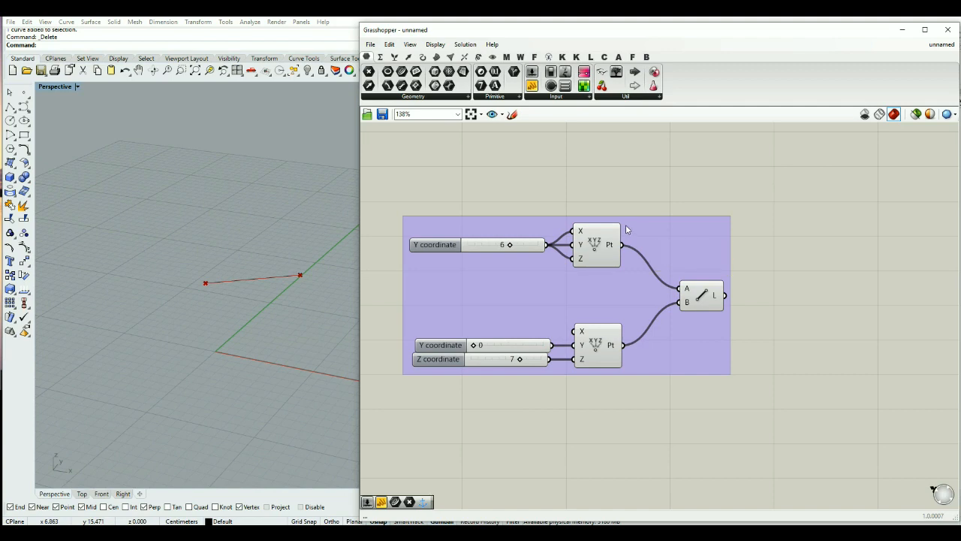
- Name the new group "first line" and shift the whole group slightly across the canvas
right_click(553, 225)
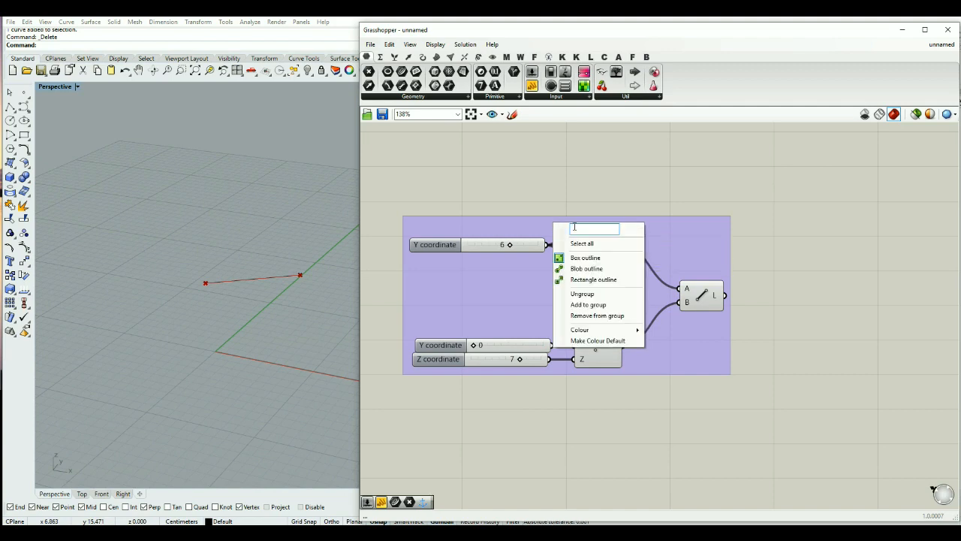
text(first line)
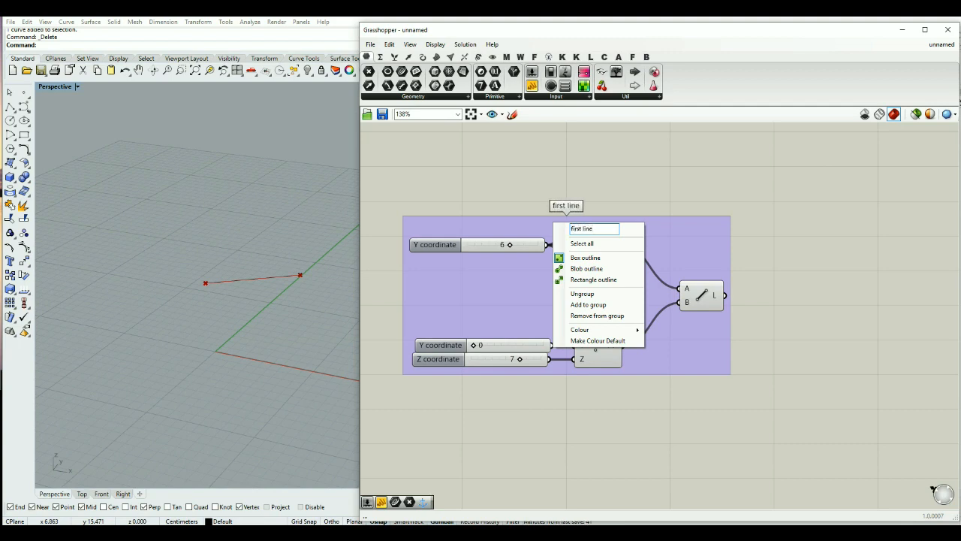
click(644, 173)
drag(633, 256, 686, 240)
drag(626, 190, 614, 214)
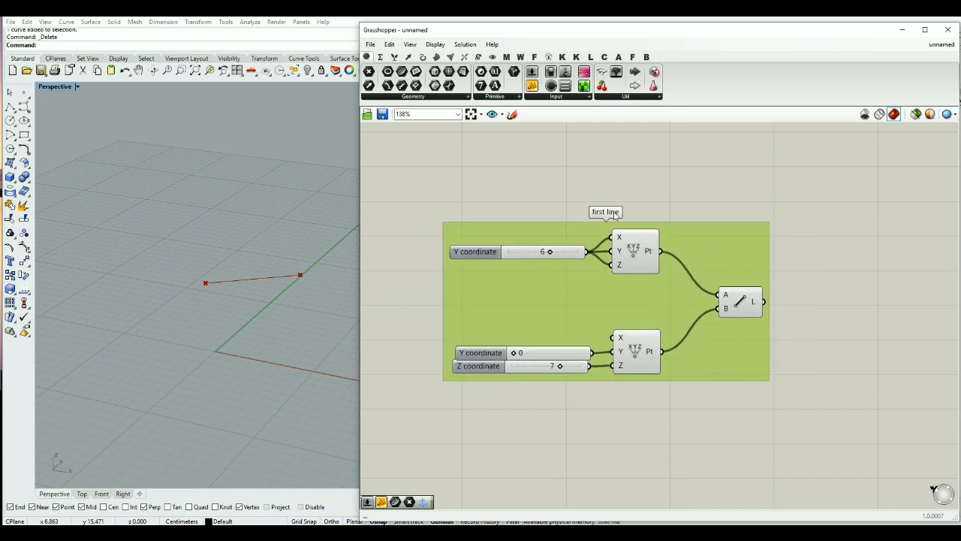
- Navigate the Rhino view away from the line, and zoom it back to the Line component's output from Grasshopper
scroll(234, 310, down, 10)
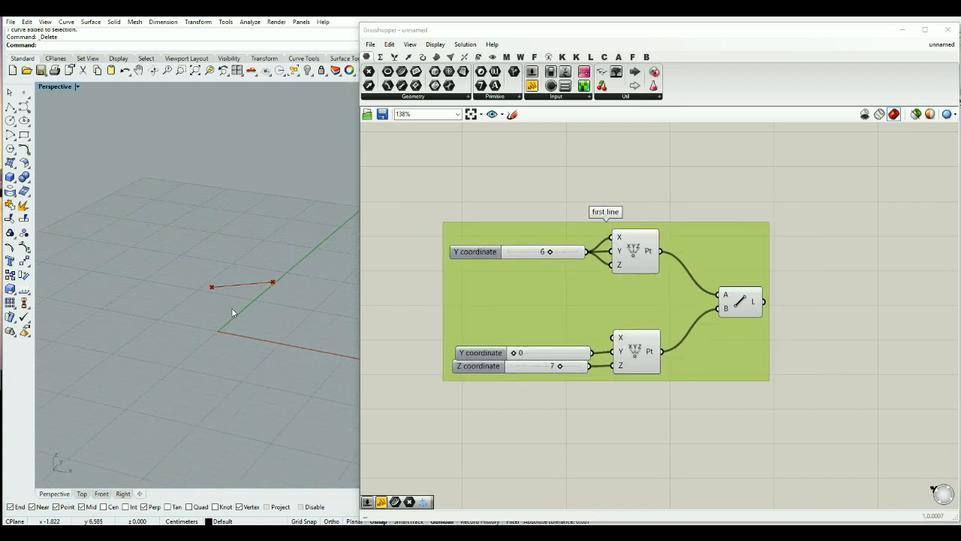
right_drag(259, 354, 210, 352)
scroll(295, 334, down, 5)
scroll(296, 337, down, 3)
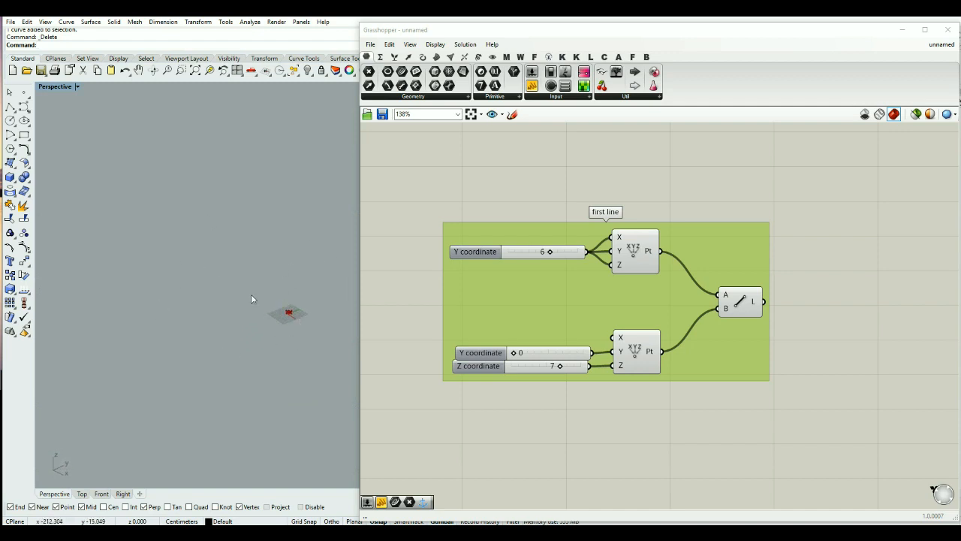
scroll(209, 292, up, 2)
scroll(209, 291, up, 2)
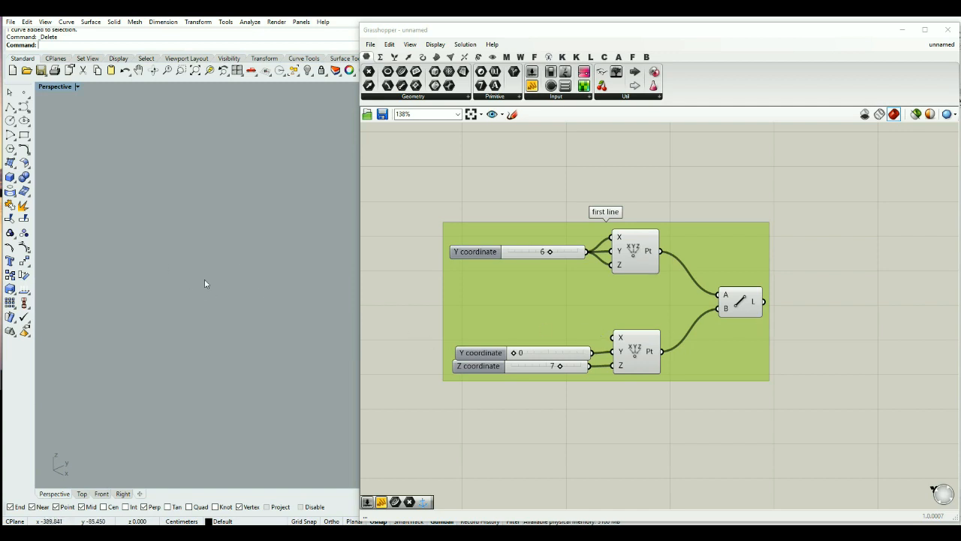
click(739, 302)
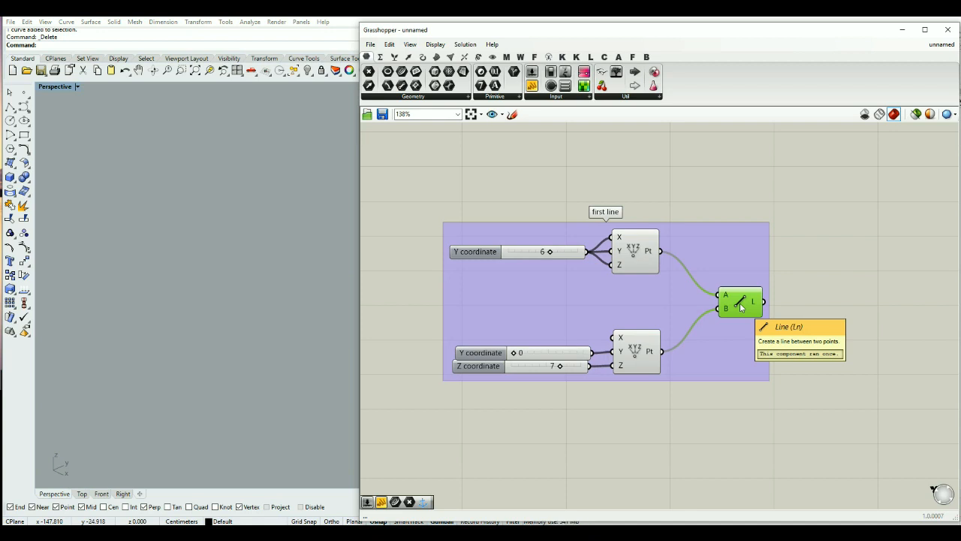
middle_click(740, 306)
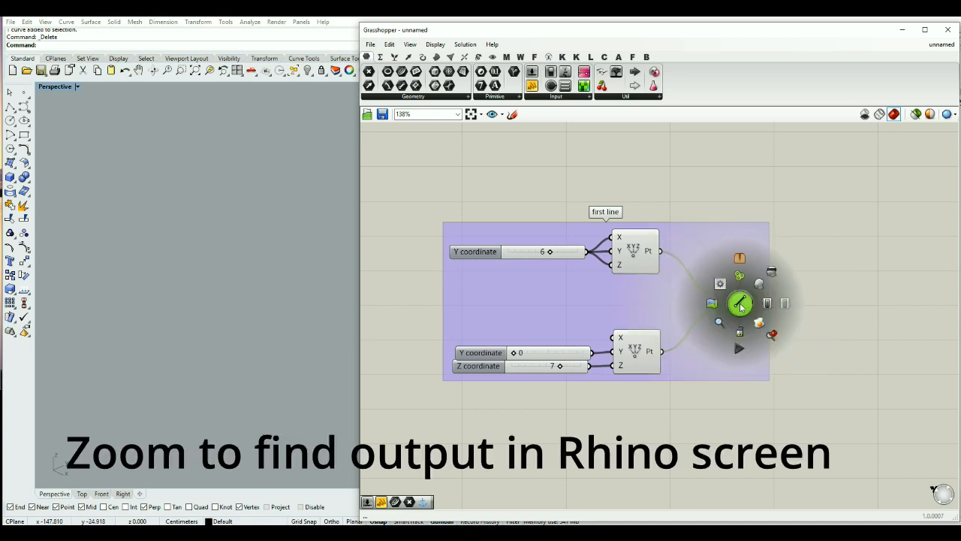
click(772, 338)
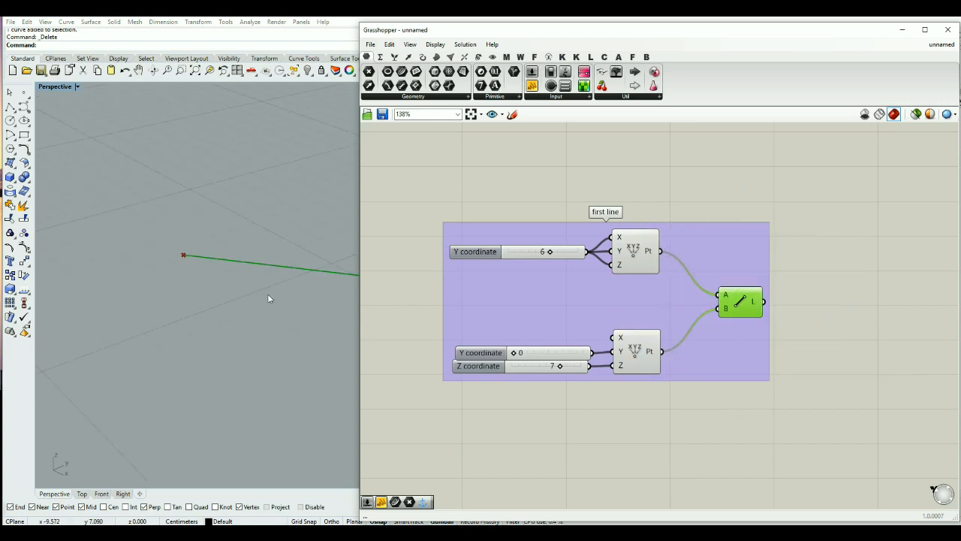
- Narrow the Grasshopper window to uncover more of the Rhino viewport, bring the whole line into view and deselect the Line component
drag(361, 321, 433, 318)
click(183, 316)
scroll(182, 316, down, 5)
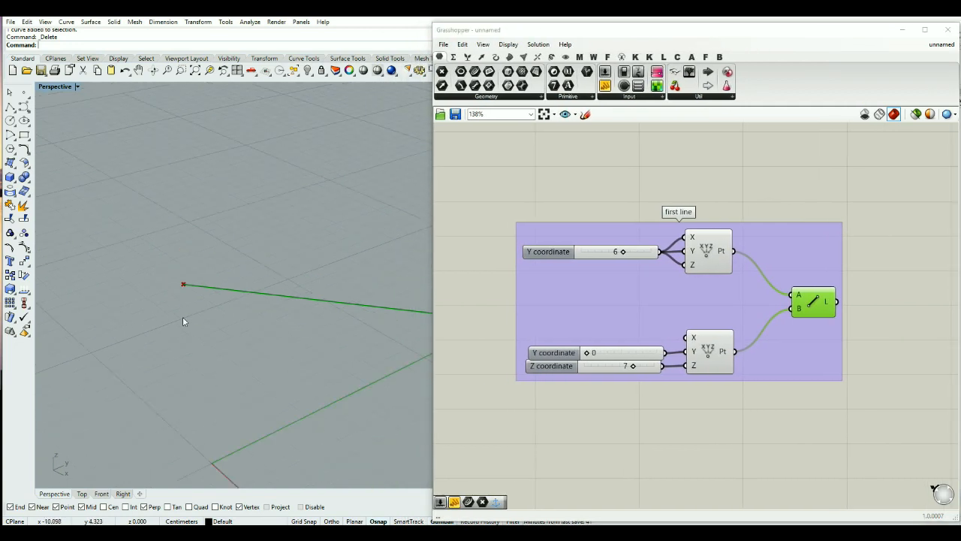
click(795, 425)
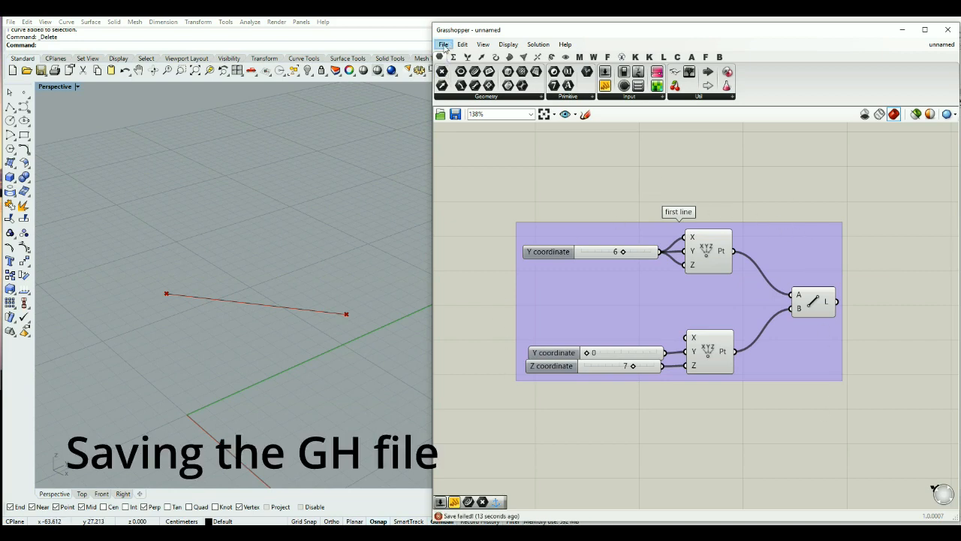
- Save the Grasshopper definition to the Desktop as "line lesson"
click(443, 45)
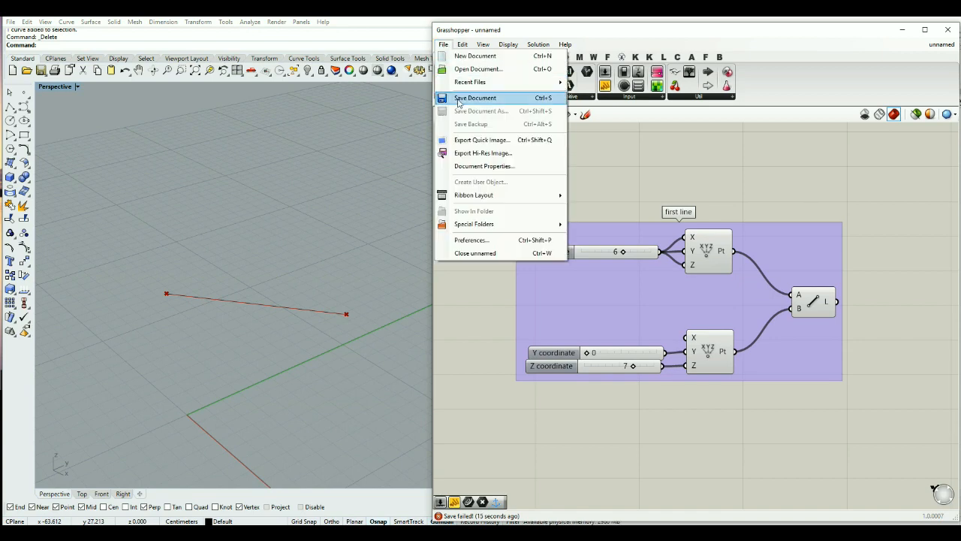
click(458, 98)
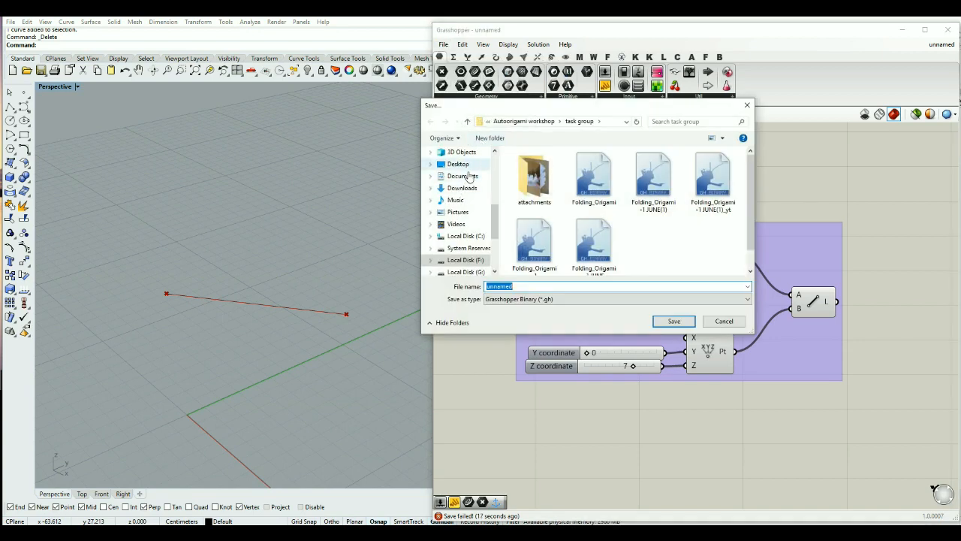
click(467, 165)
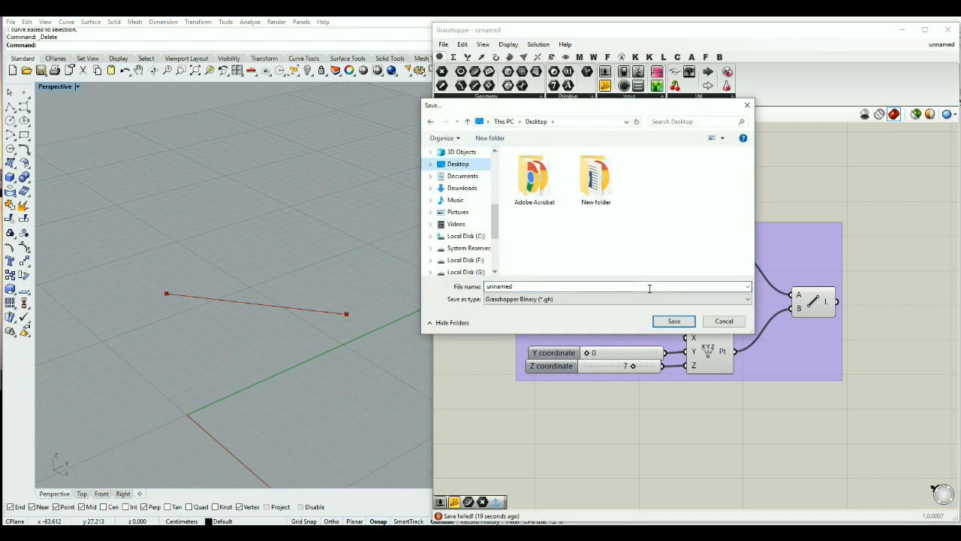
double_click(543, 286)
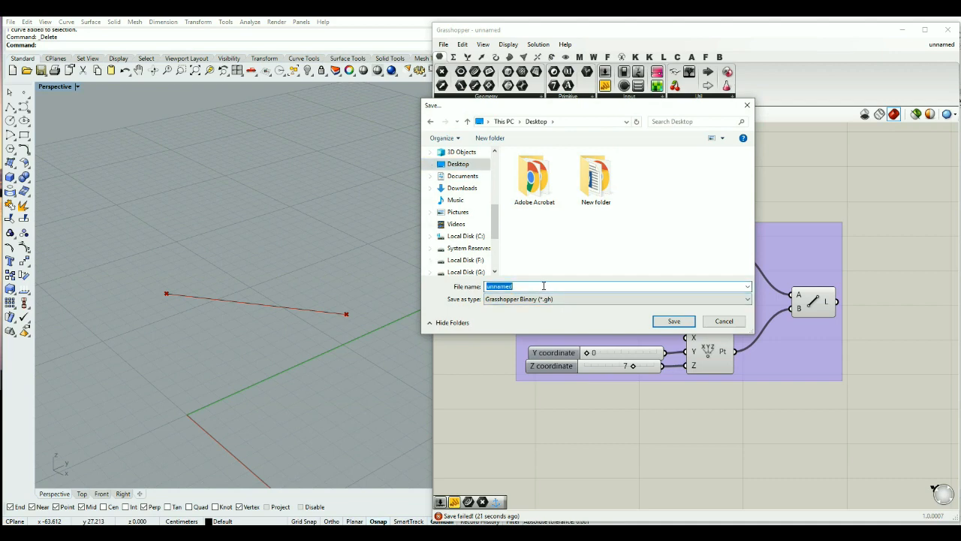
text(line lesson)
click(651, 323)
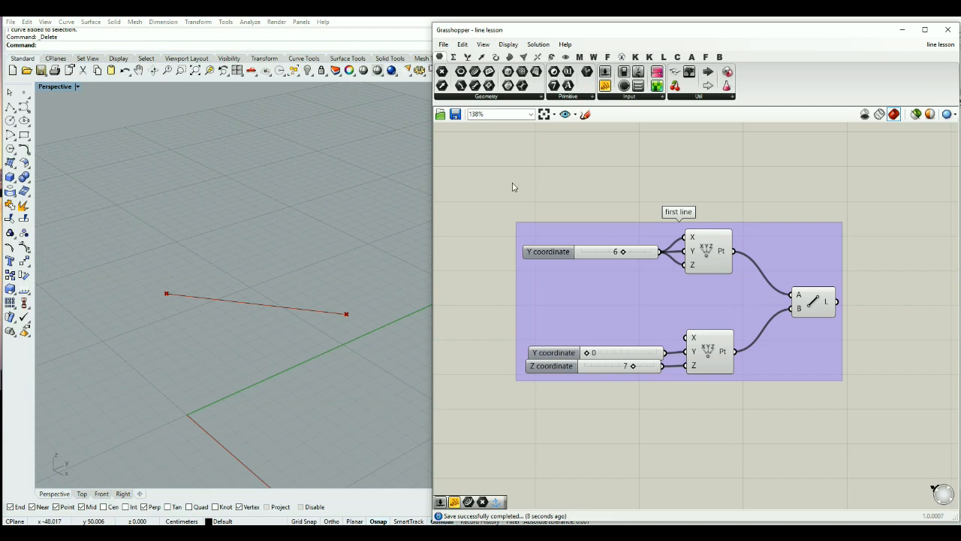
click(444, 45)
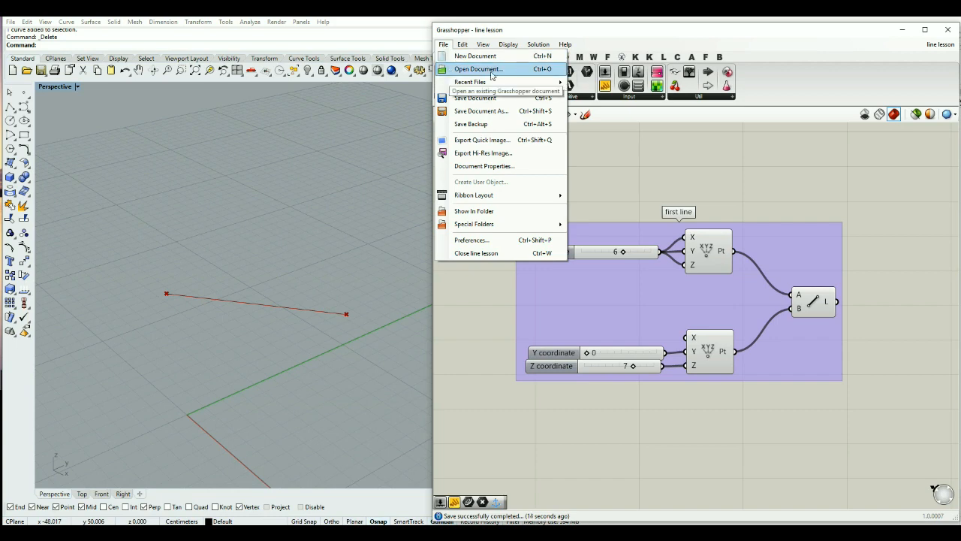
click(704, 166)
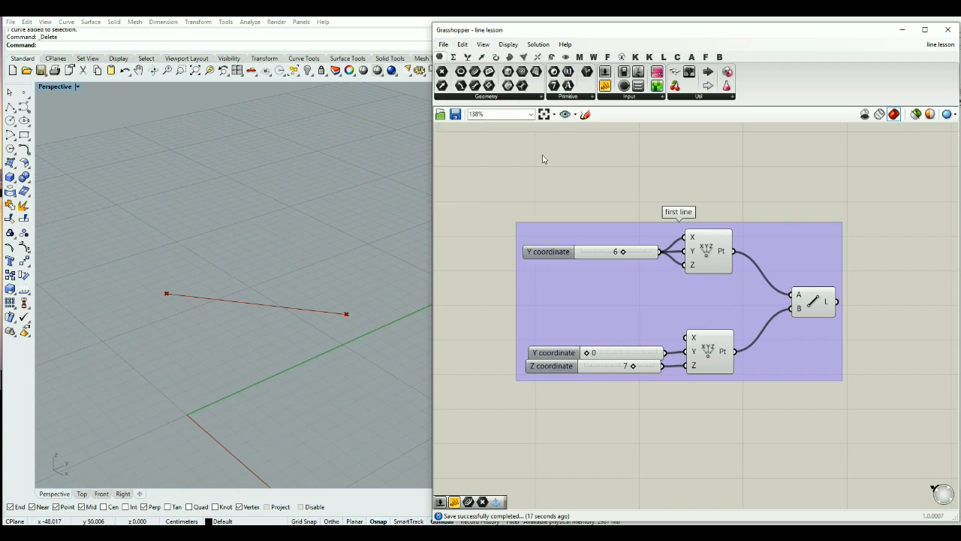
click(439, 46)
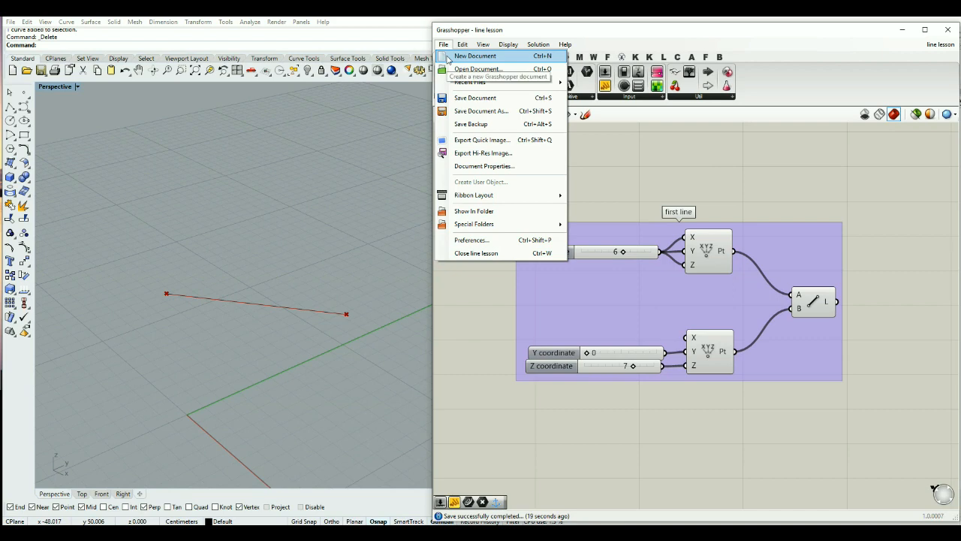
click(598, 100)
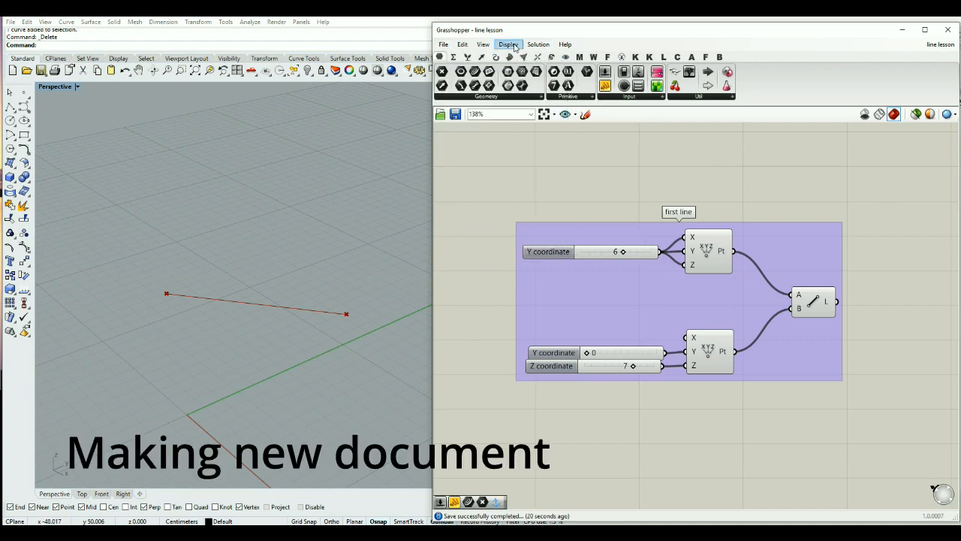
- Create a new Grasshopper document
click(443, 45)
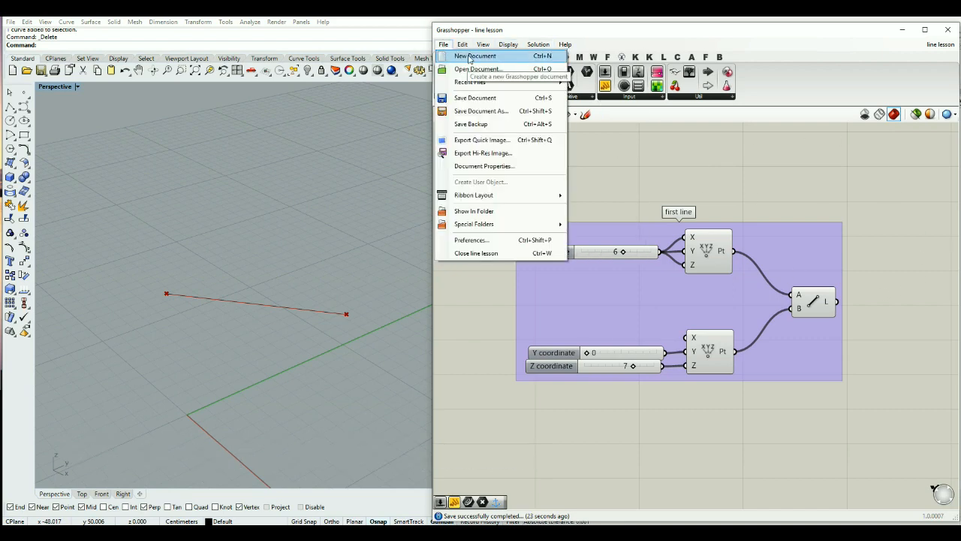
click(475, 56)
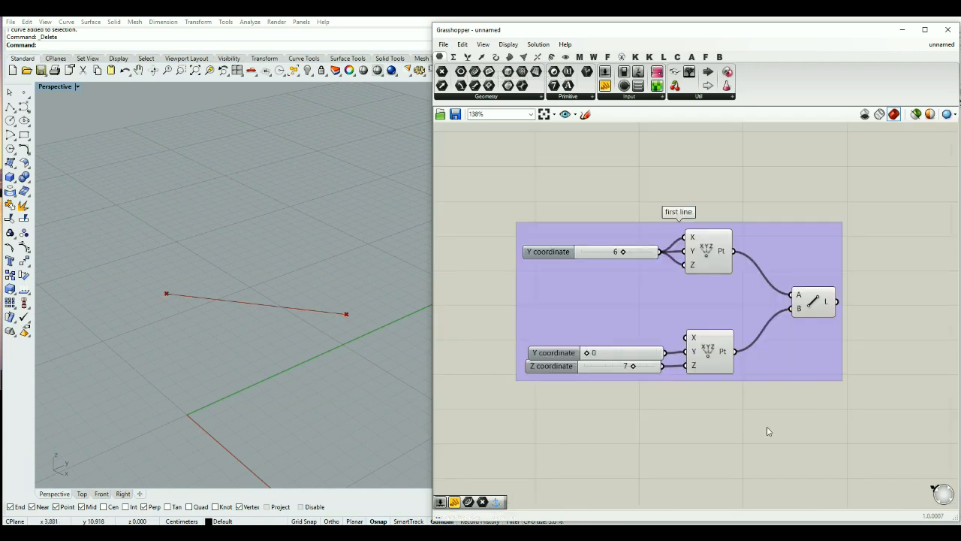